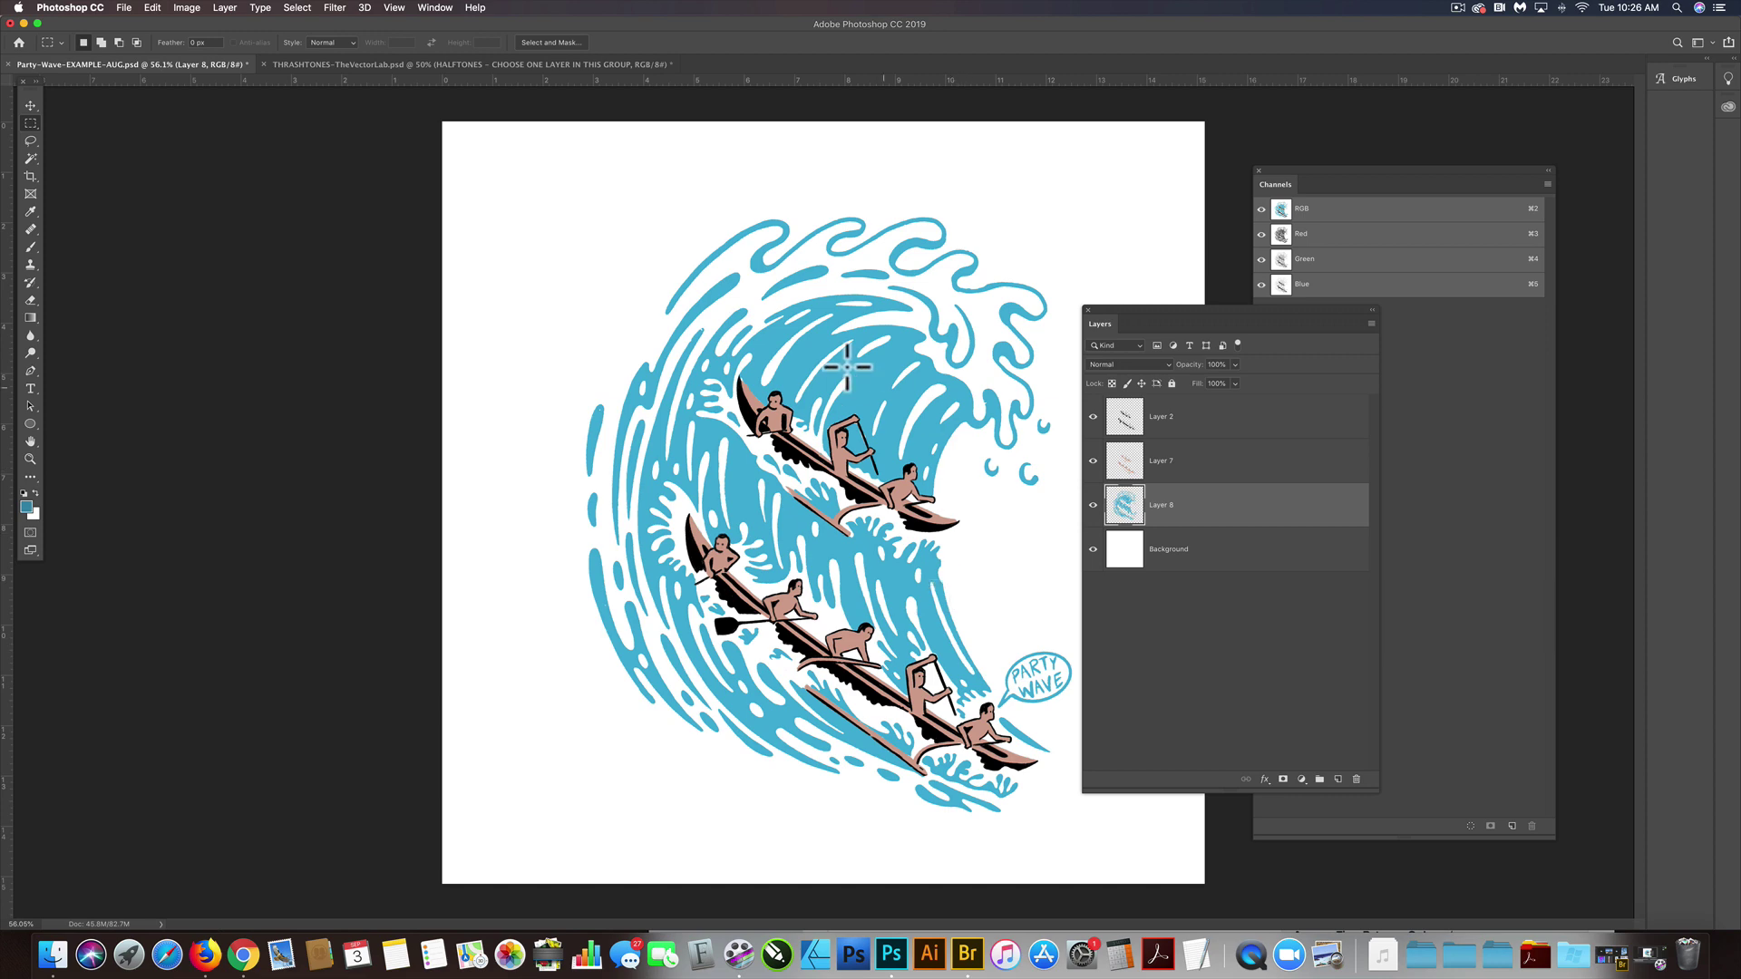
# - Check the THRASHTONES document, then briefly hide and reshow the canoe, paddler and wave layers
pyautogui.click(470, 65)
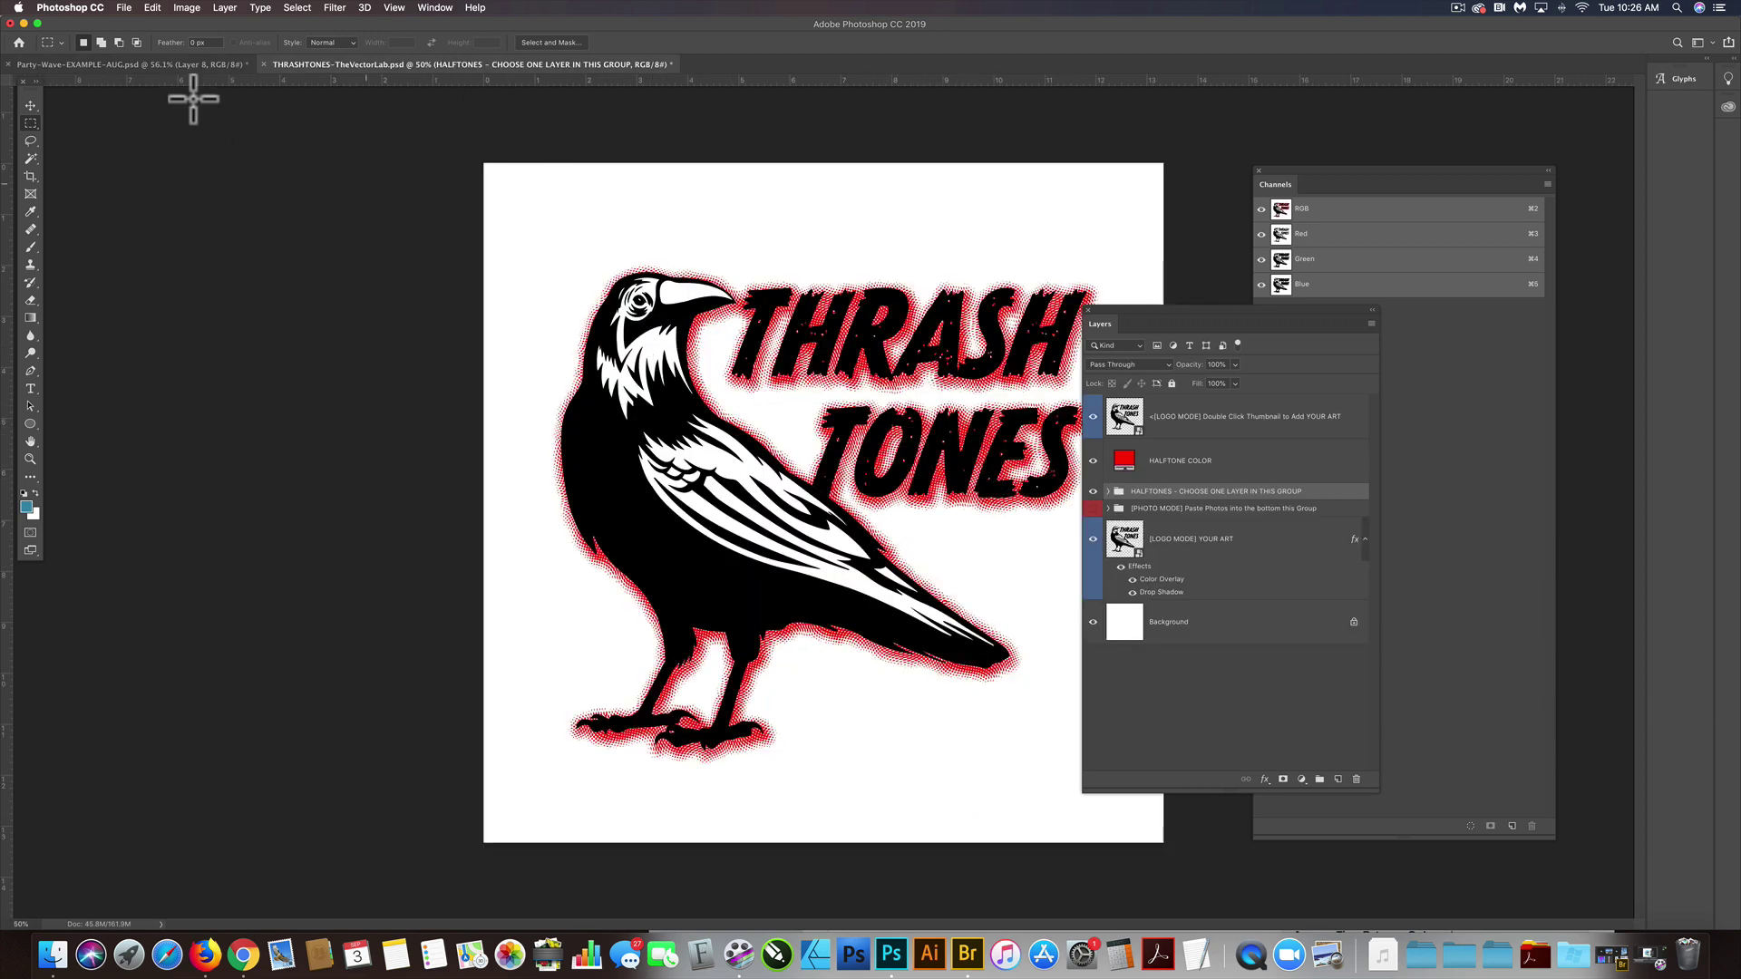
pyautogui.click(127, 65)
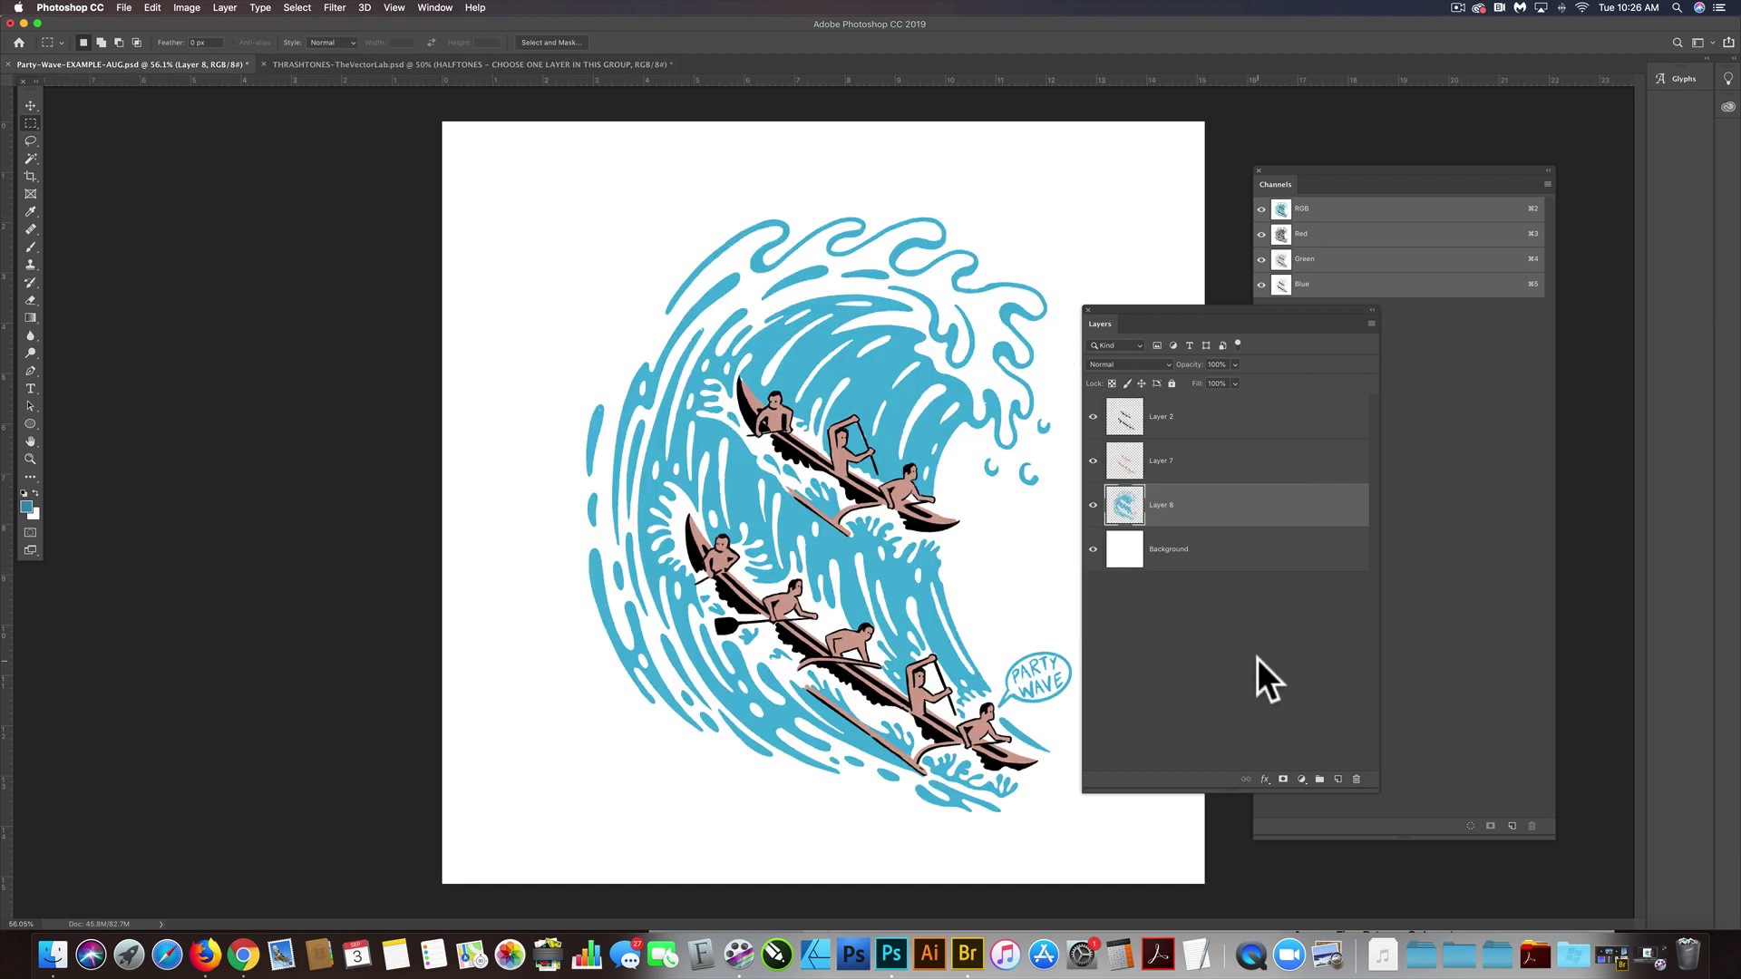
pyautogui.click(1093, 416)
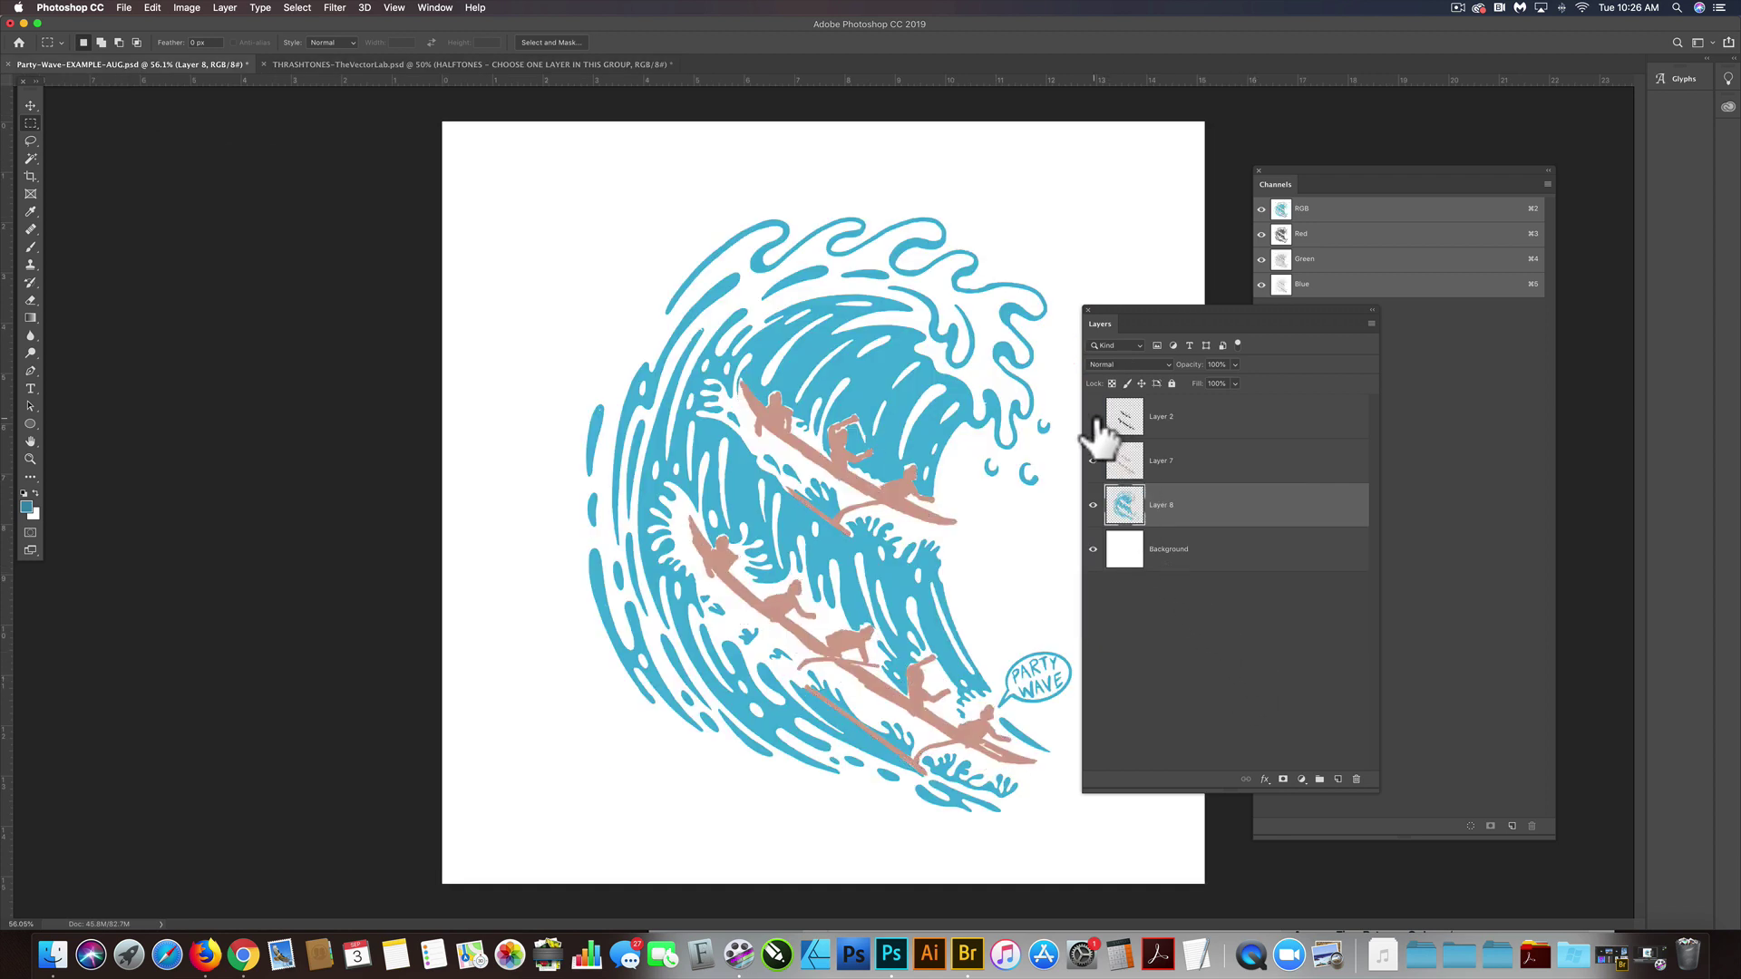
pyautogui.click(1092, 461)
pyautogui.click(1093, 463)
pyautogui.click(1092, 505)
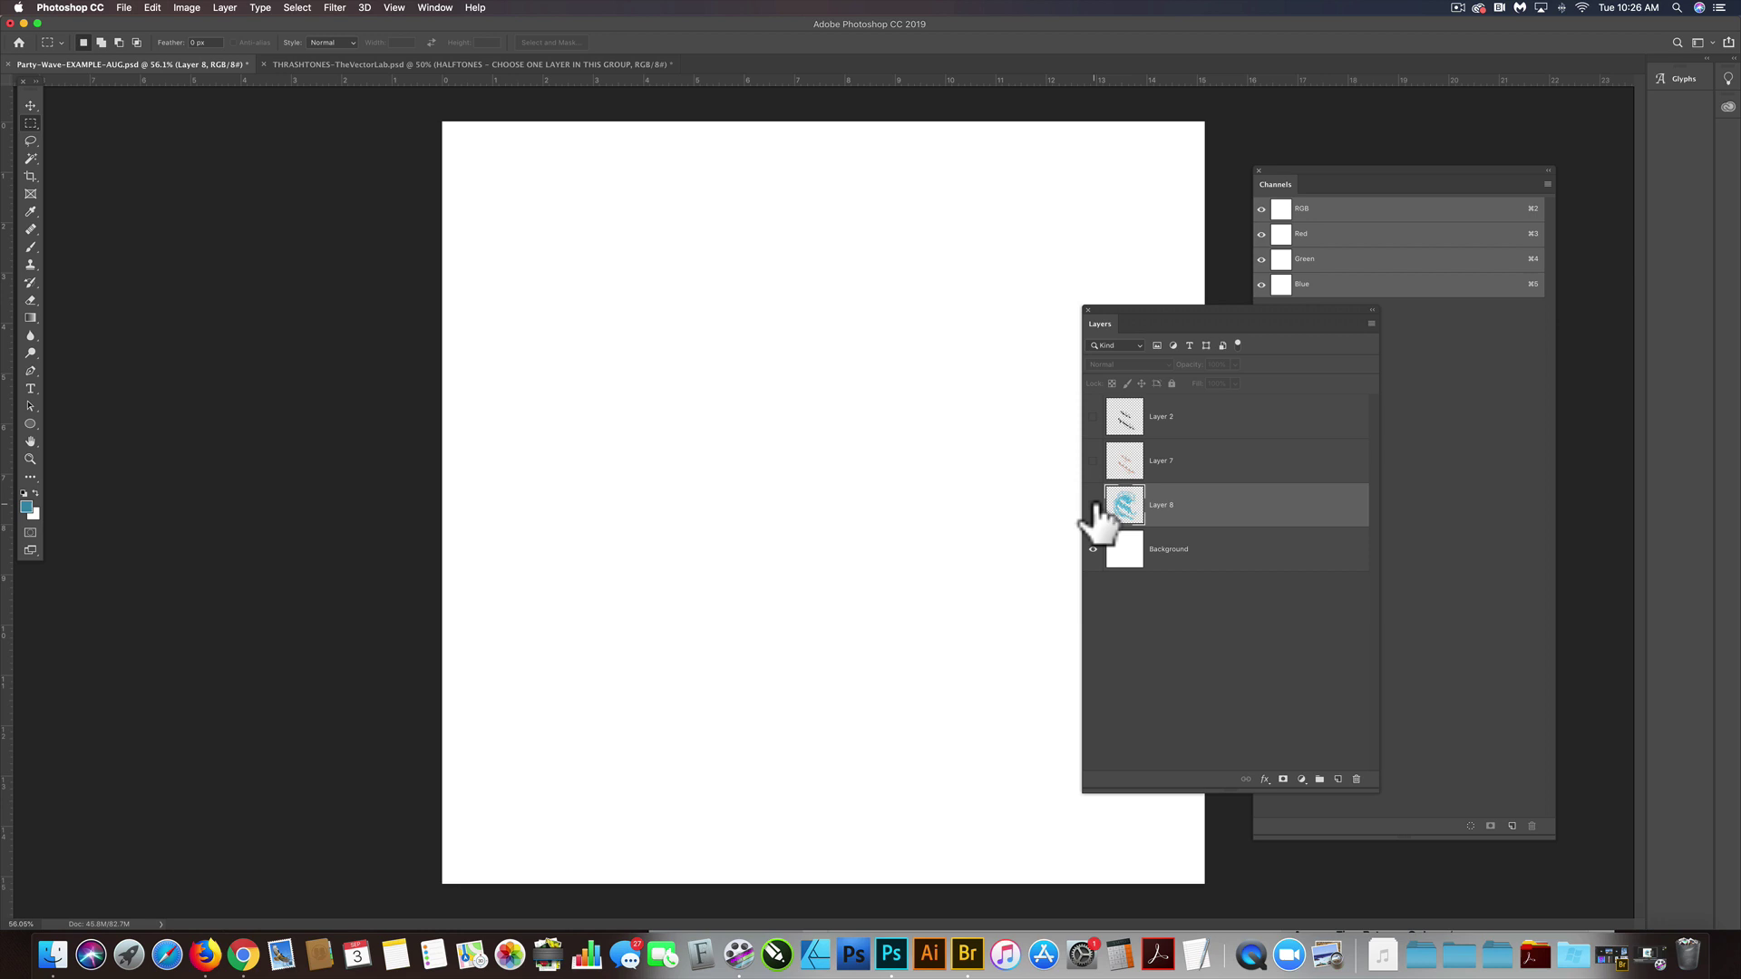
pyautogui.click(1093, 505)
pyautogui.click(1092, 461)
pyautogui.click(1093, 416)
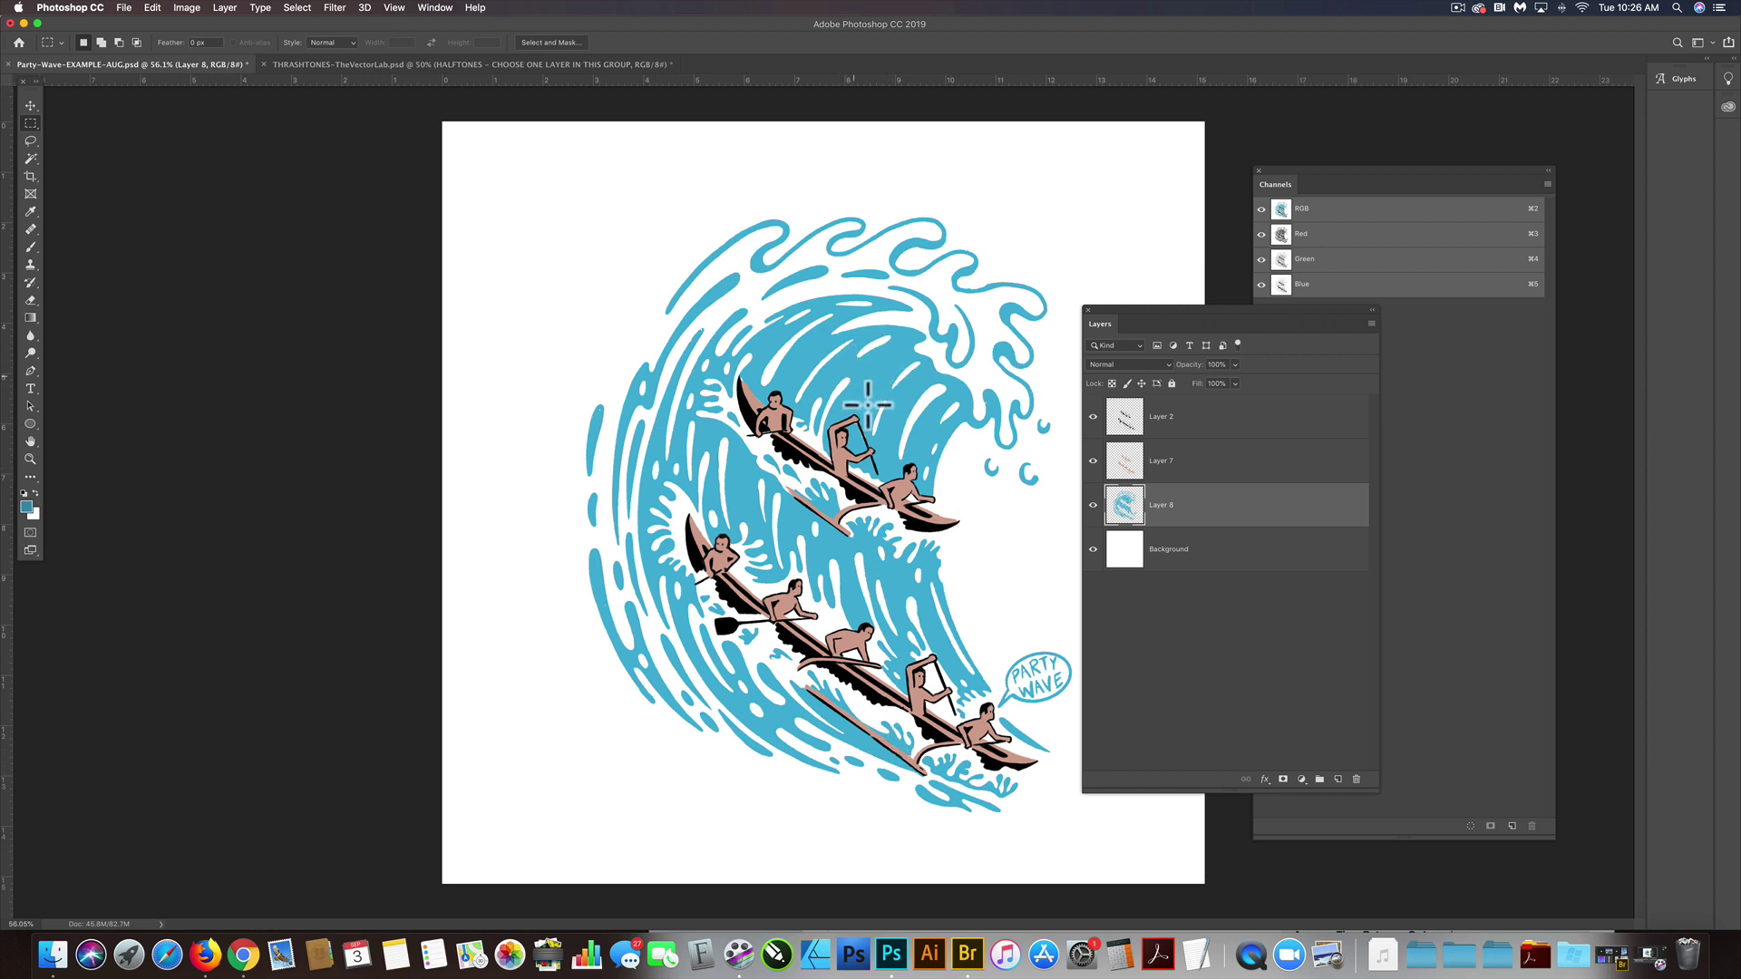
# - Load the blue wave layer's (Layer 8) transparency as a selection
pyautogui.click(299, 9)
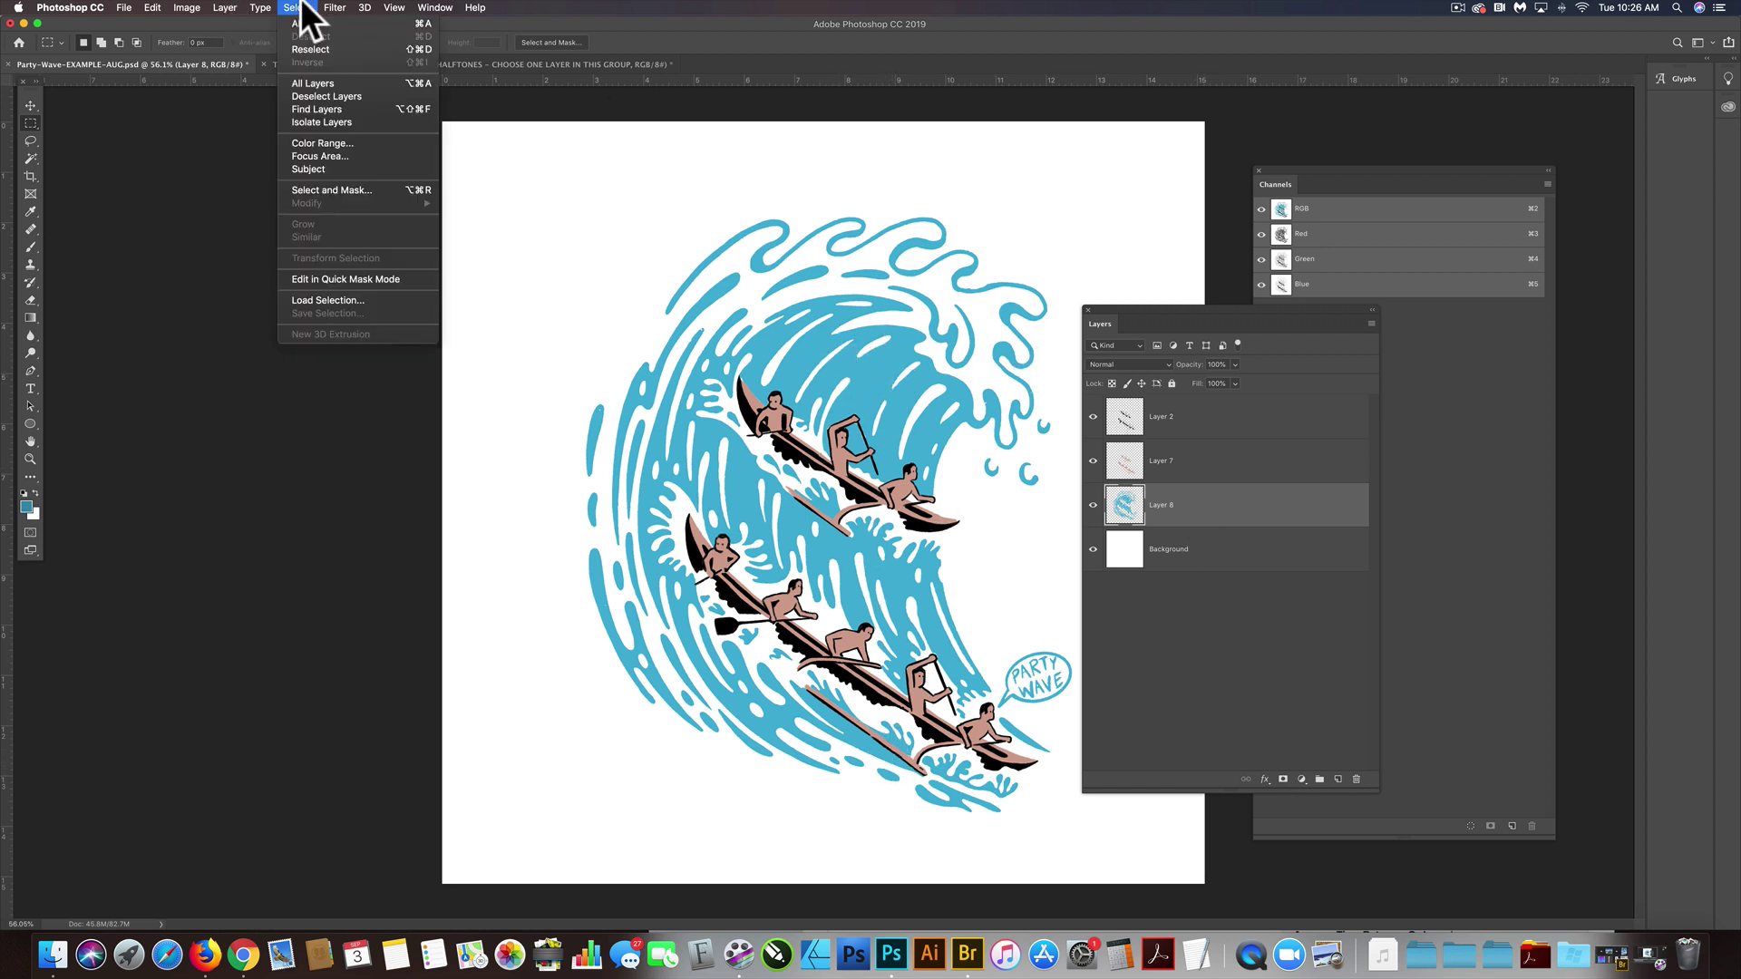
pyautogui.click(326, 301)
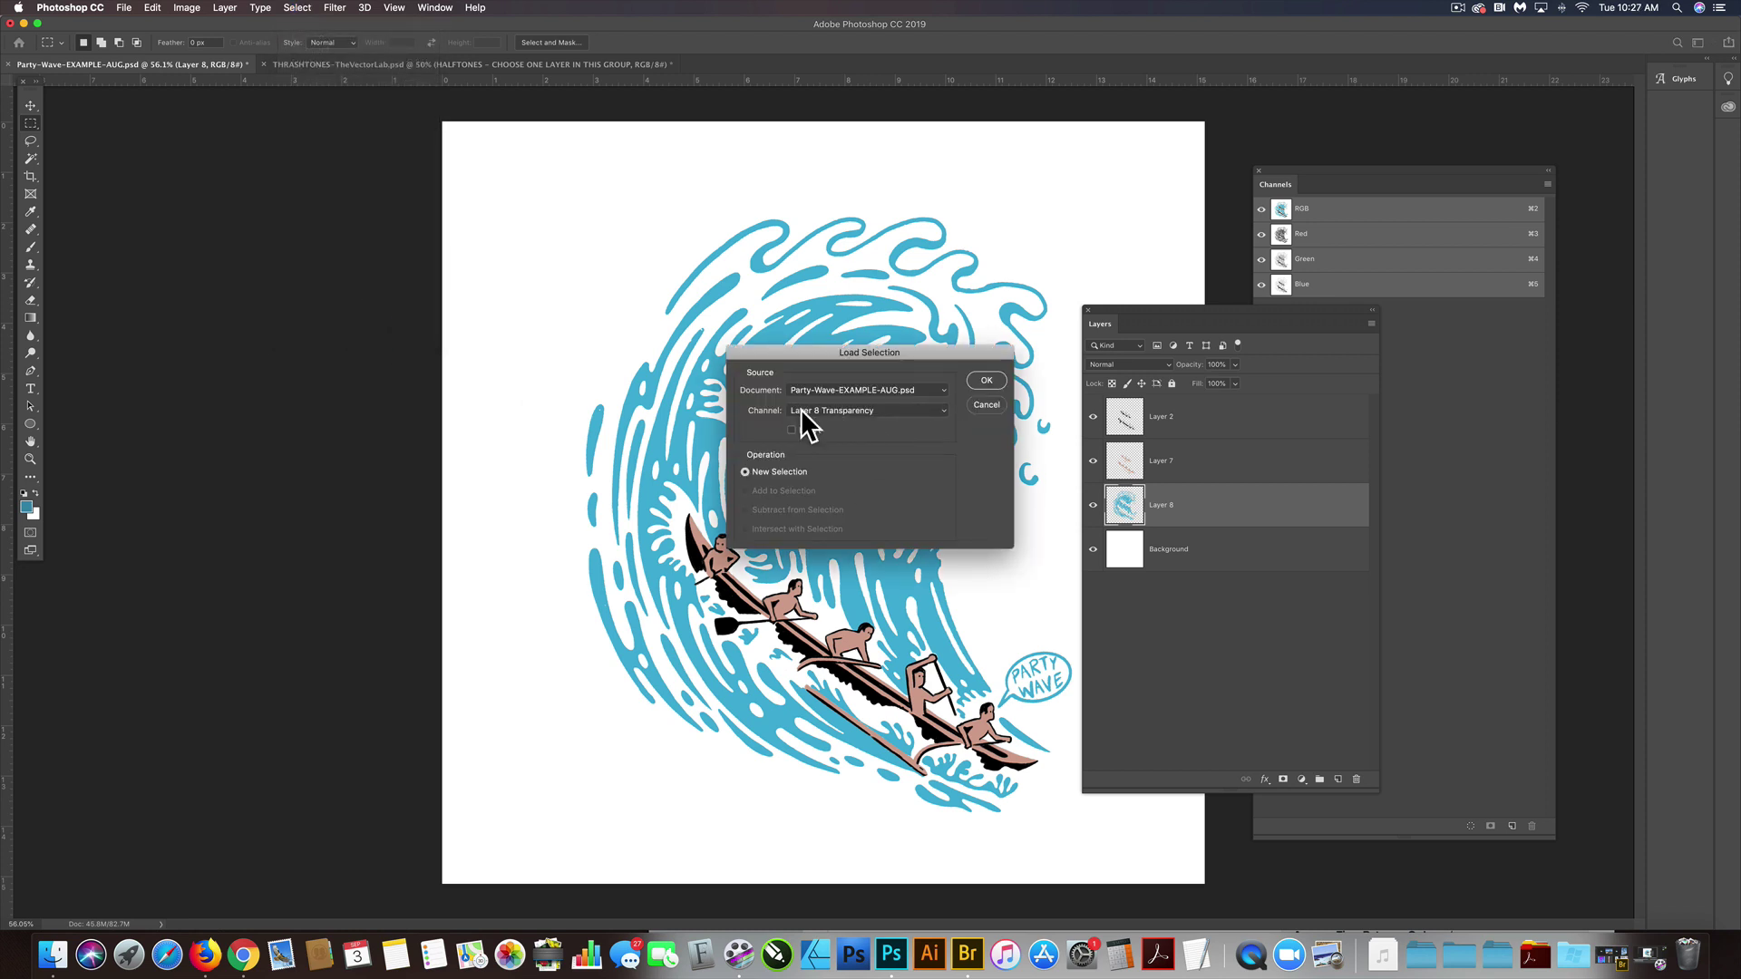
pyautogui.click(992, 380)
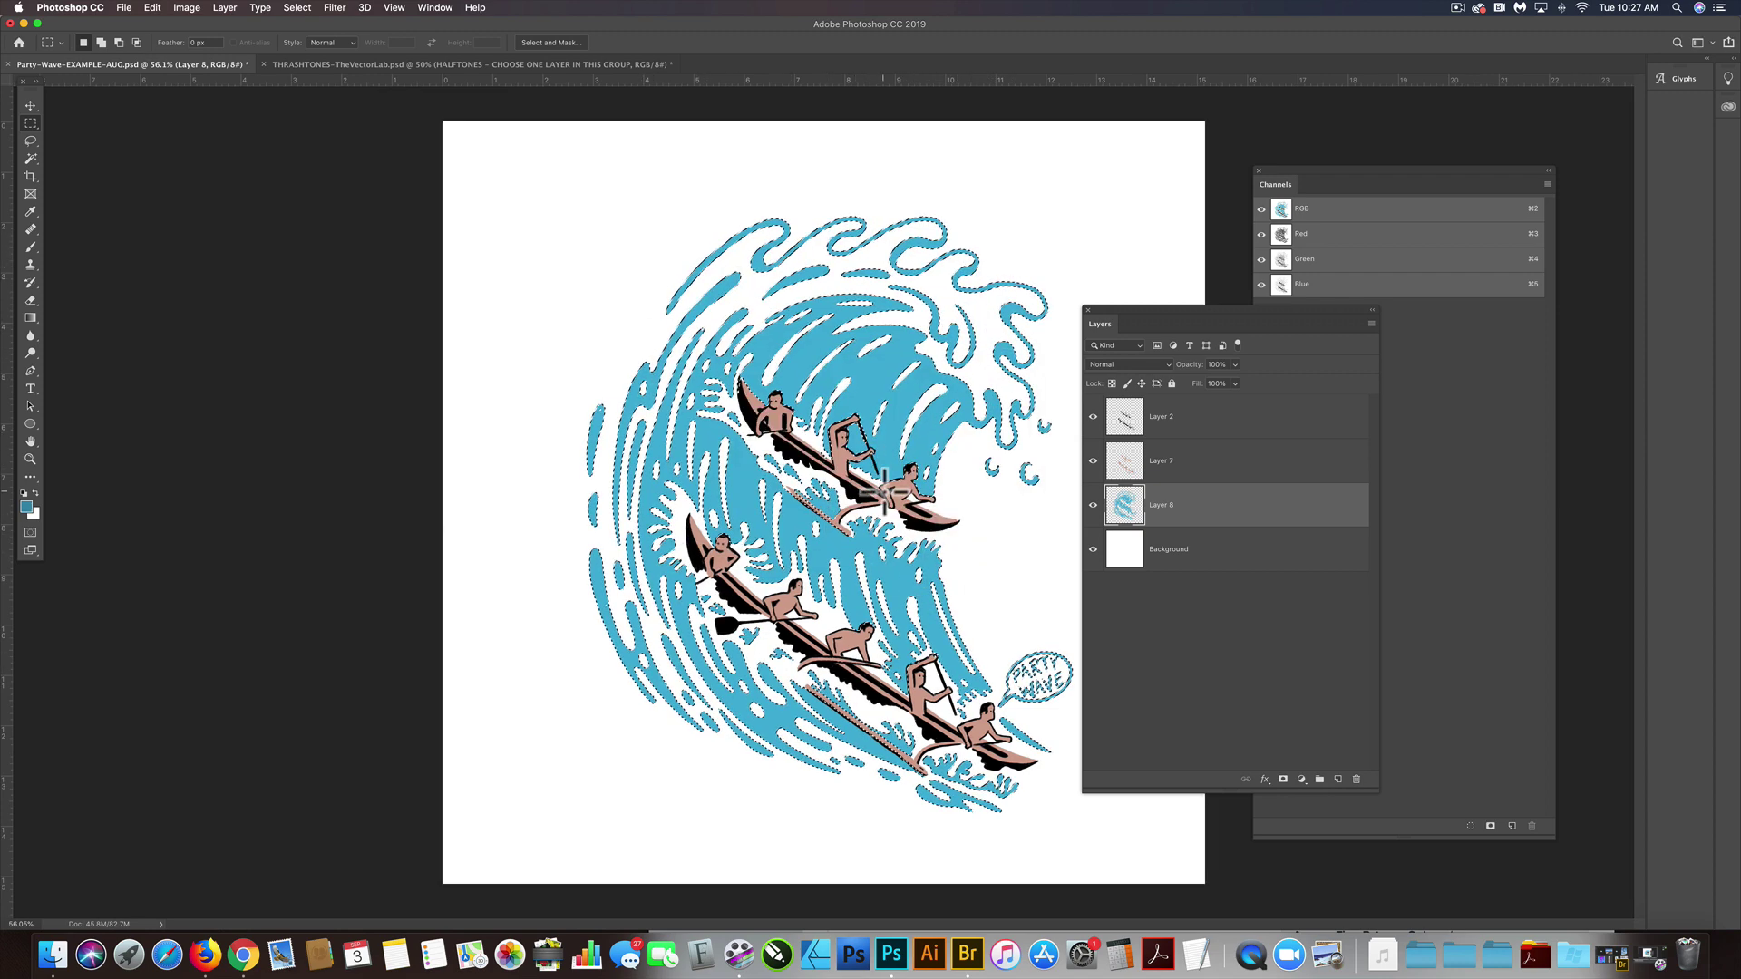
# - Contract the wave selection inward by 12 pixels
pyautogui.click(308, 4)
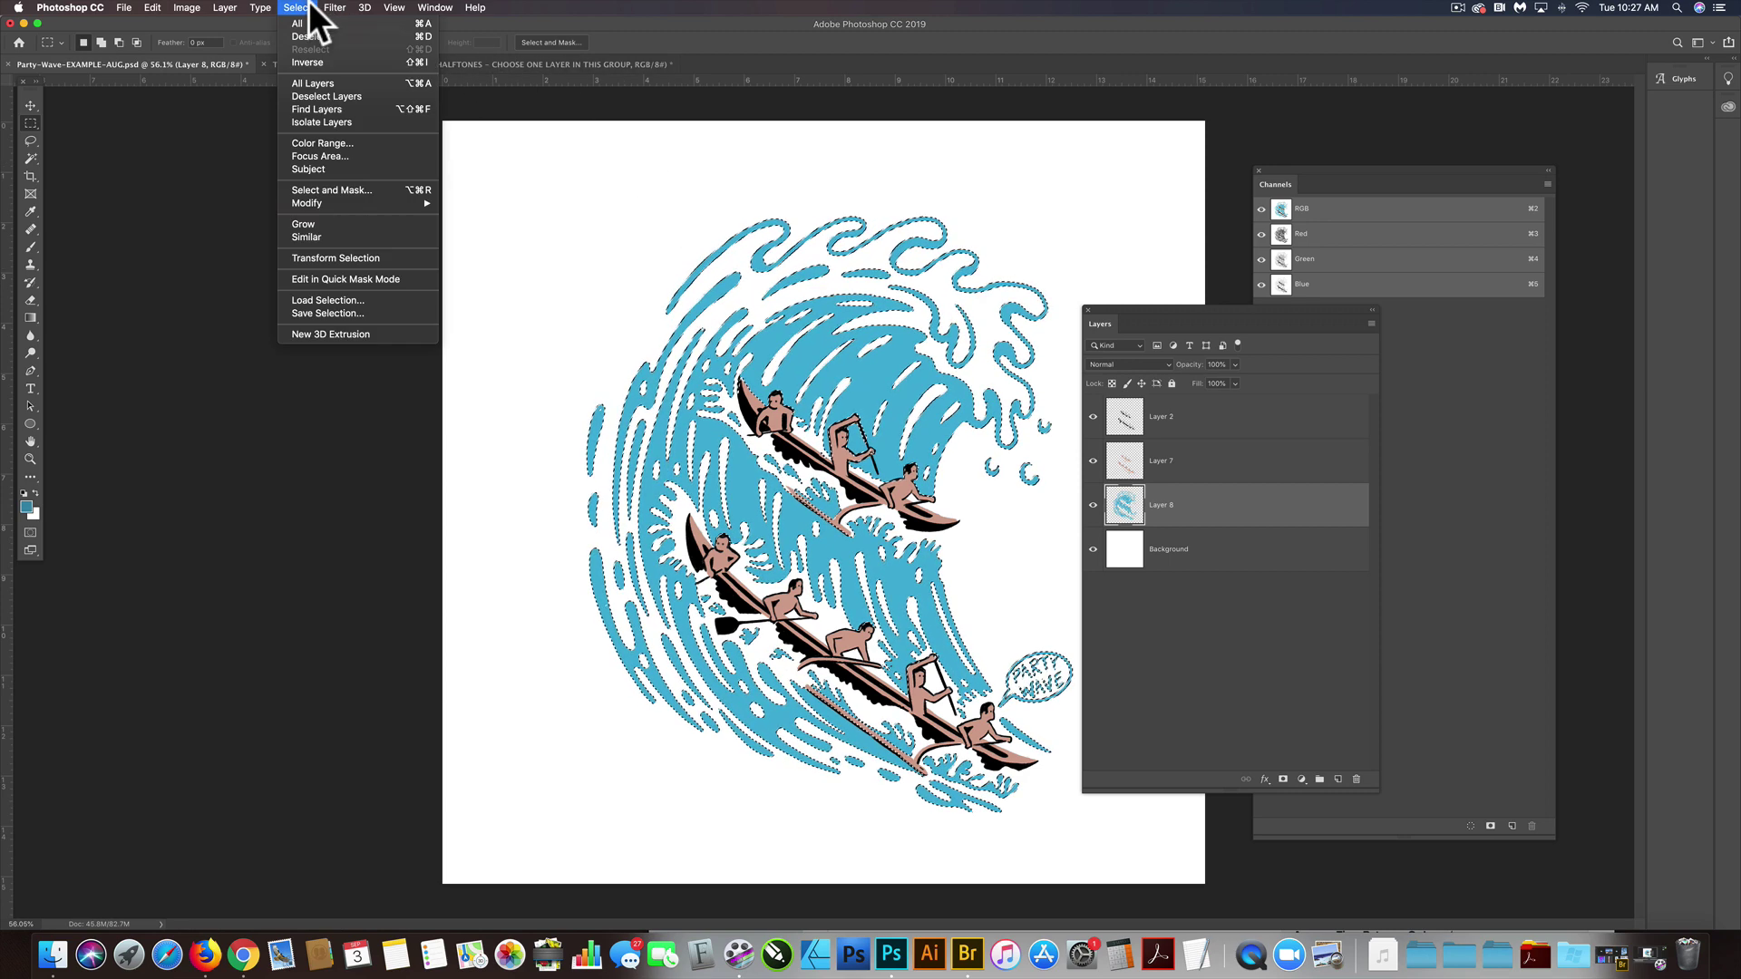
pyautogui.moveTo(339, 201)
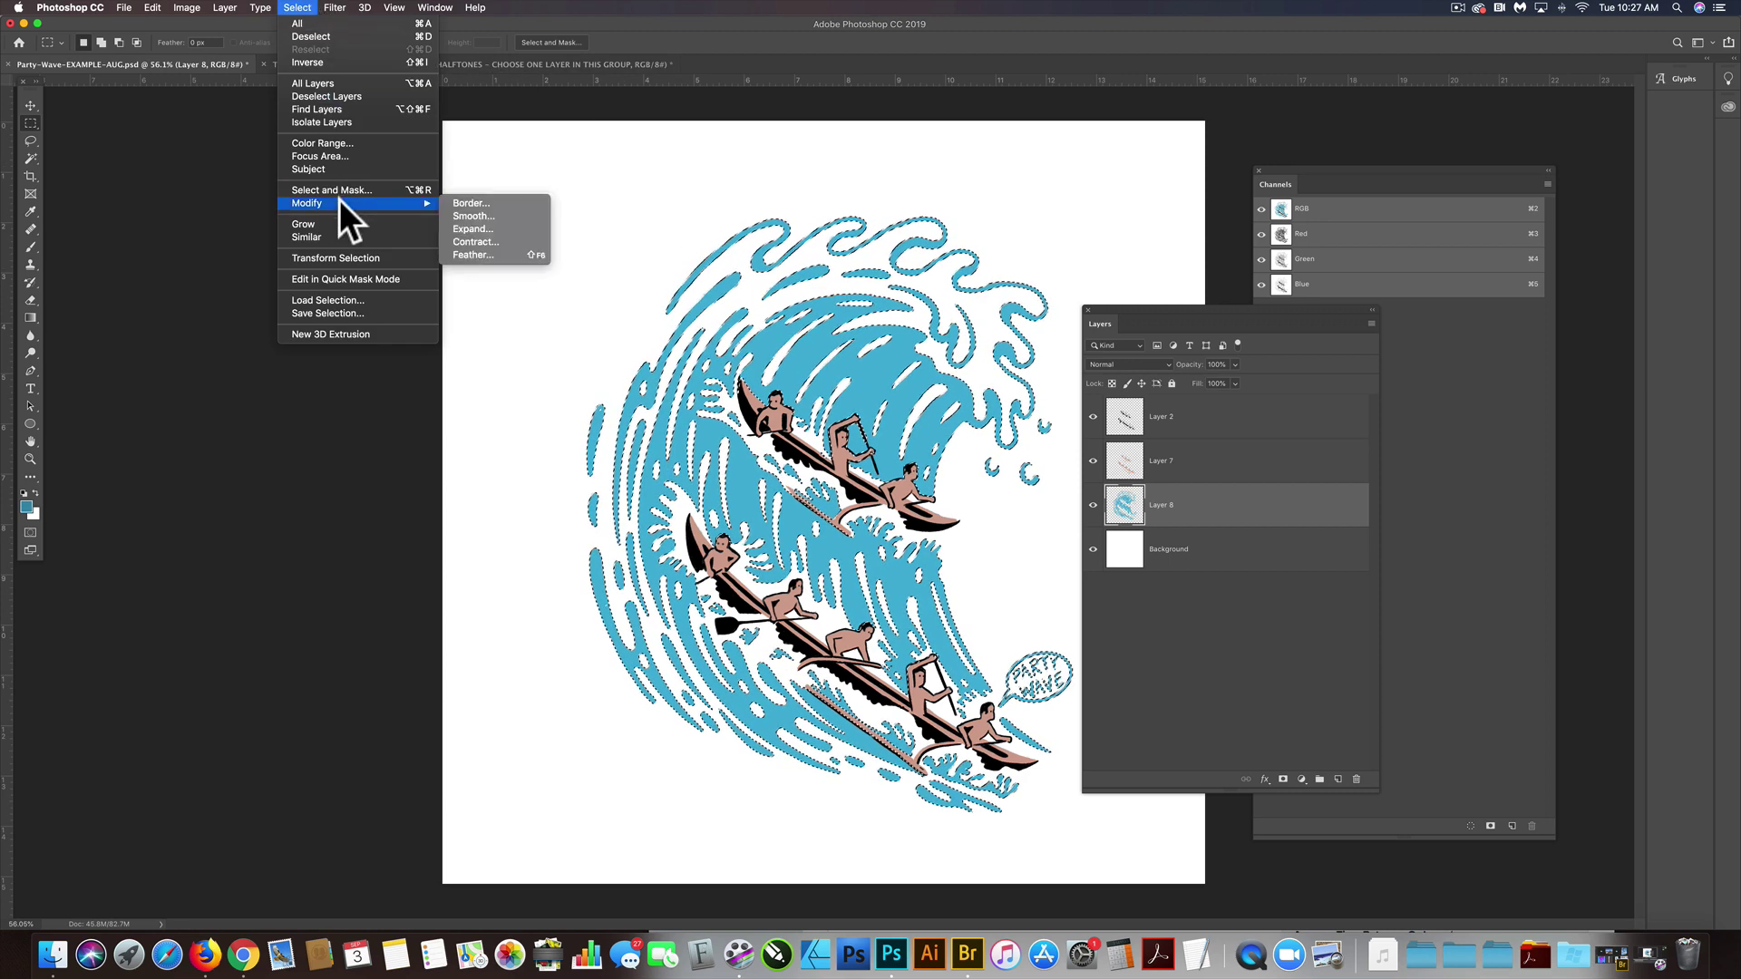
pyautogui.click(498, 241)
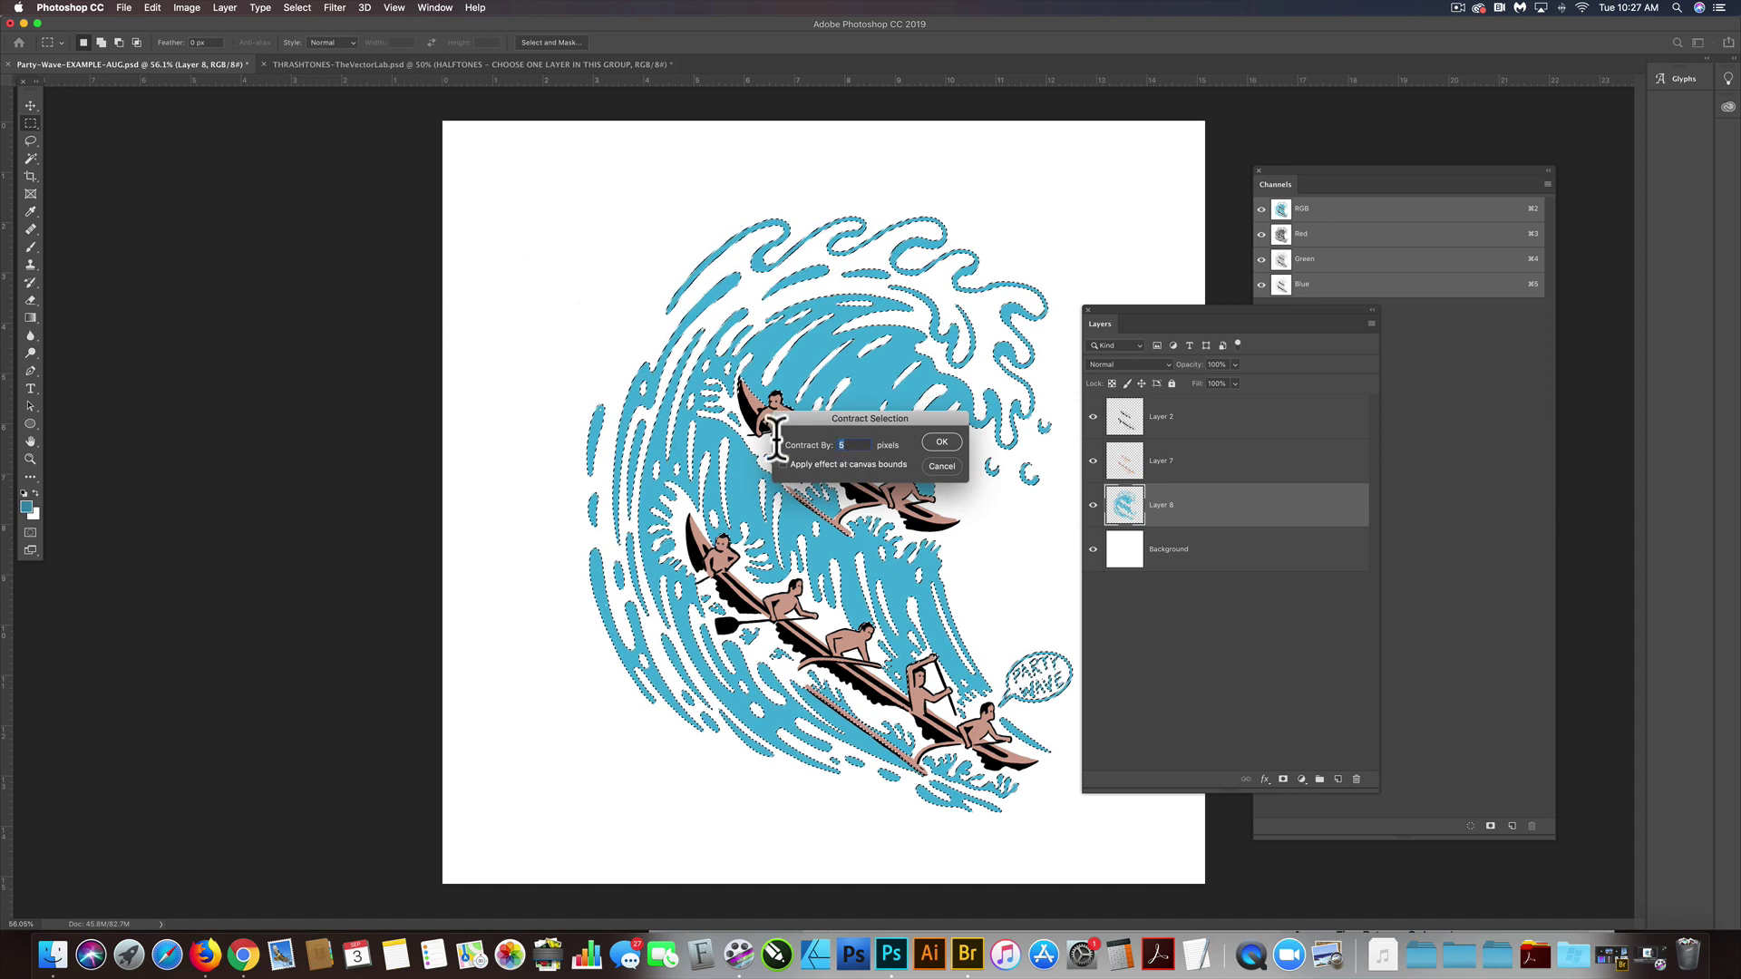
pyautogui.write('12')
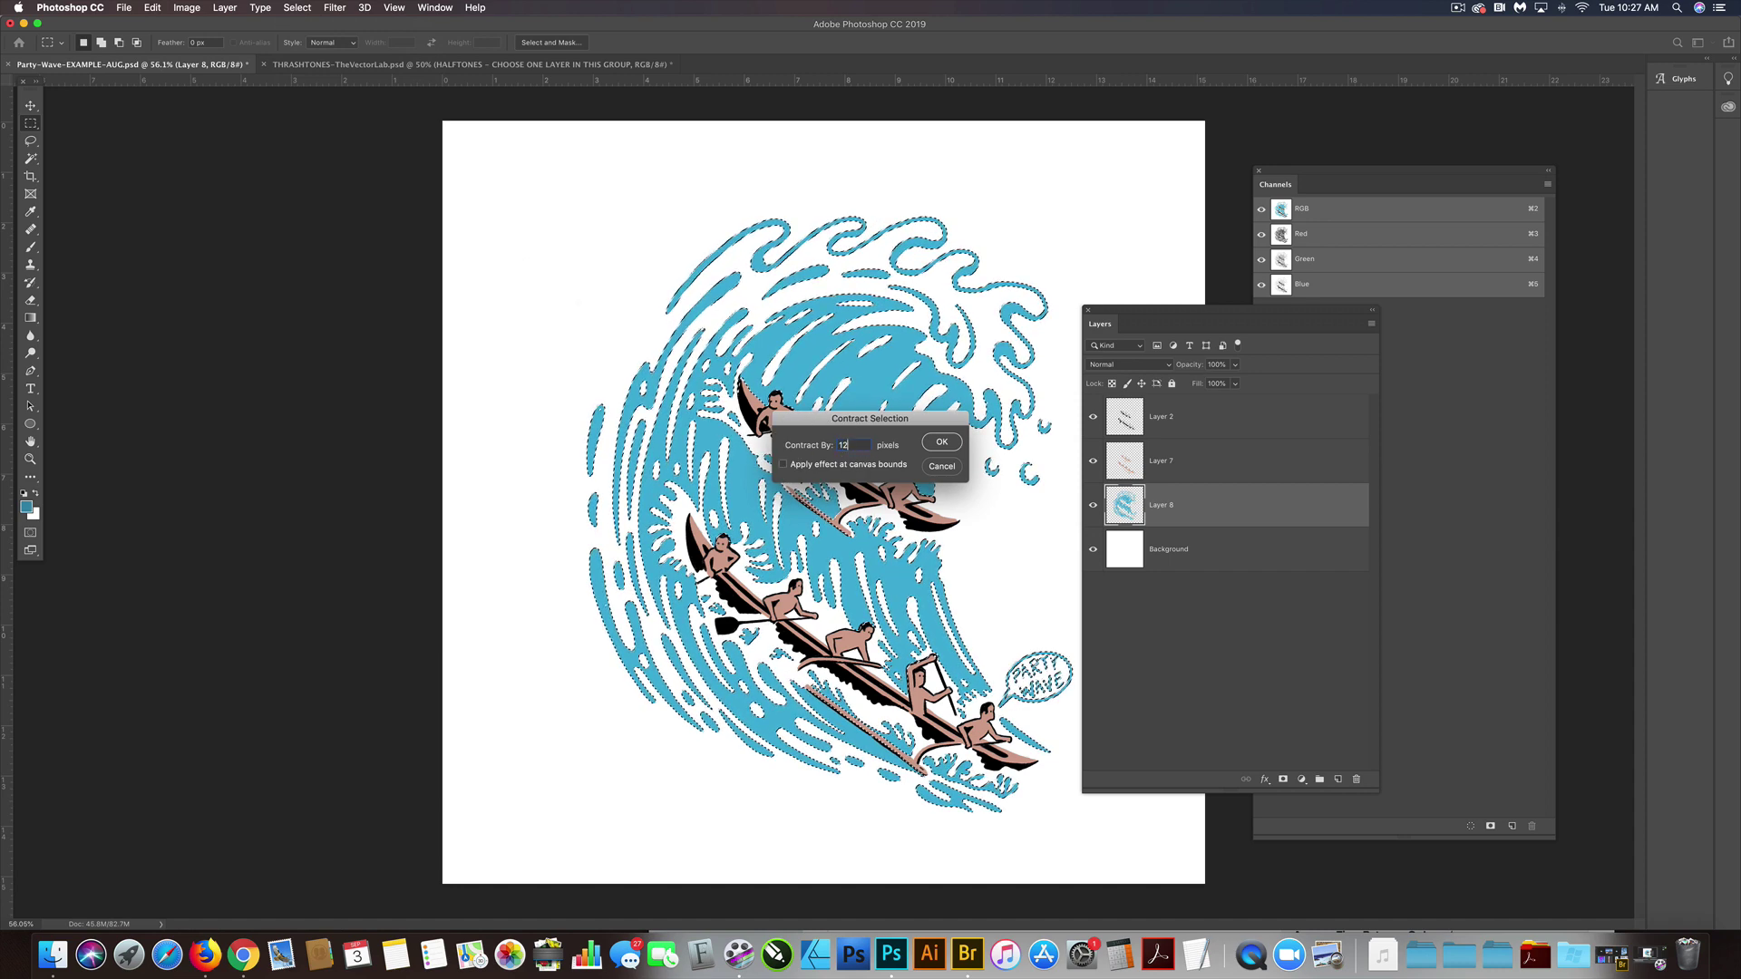
pyautogui.click(945, 441)
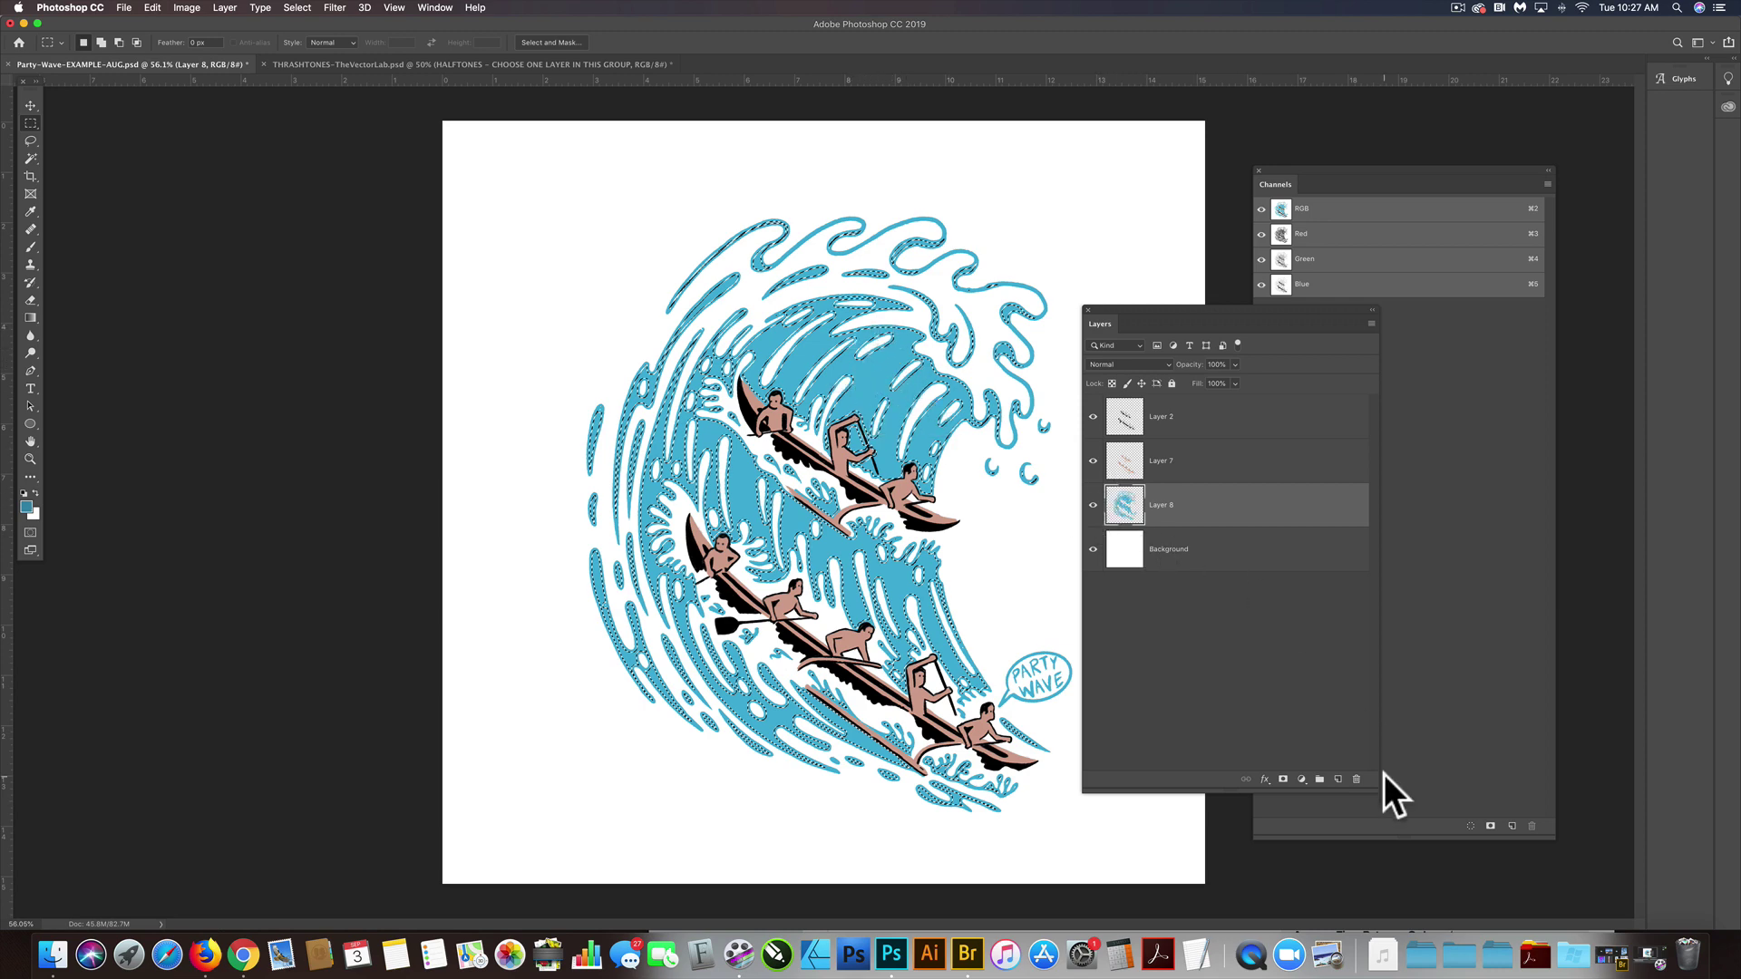
# - Add a new empty layer, reset default black and white colours, and choose the Gradient tool
pyautogui.click(1337, 780)
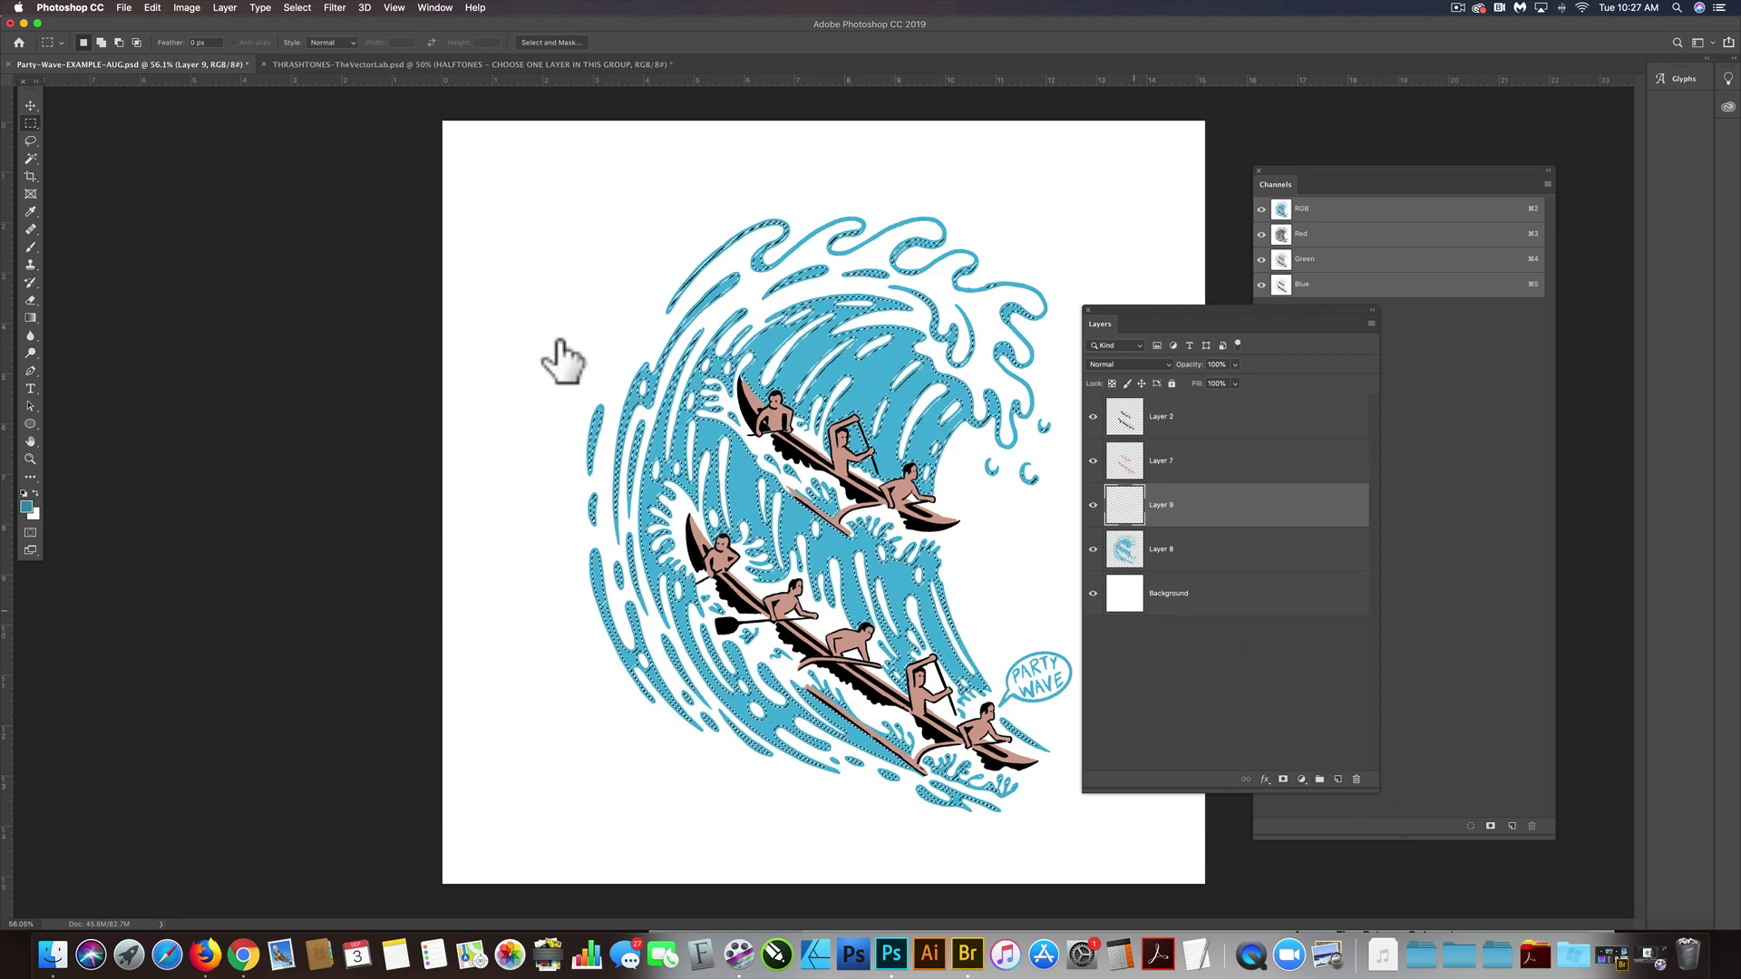
pyautogui.click(24, 492)
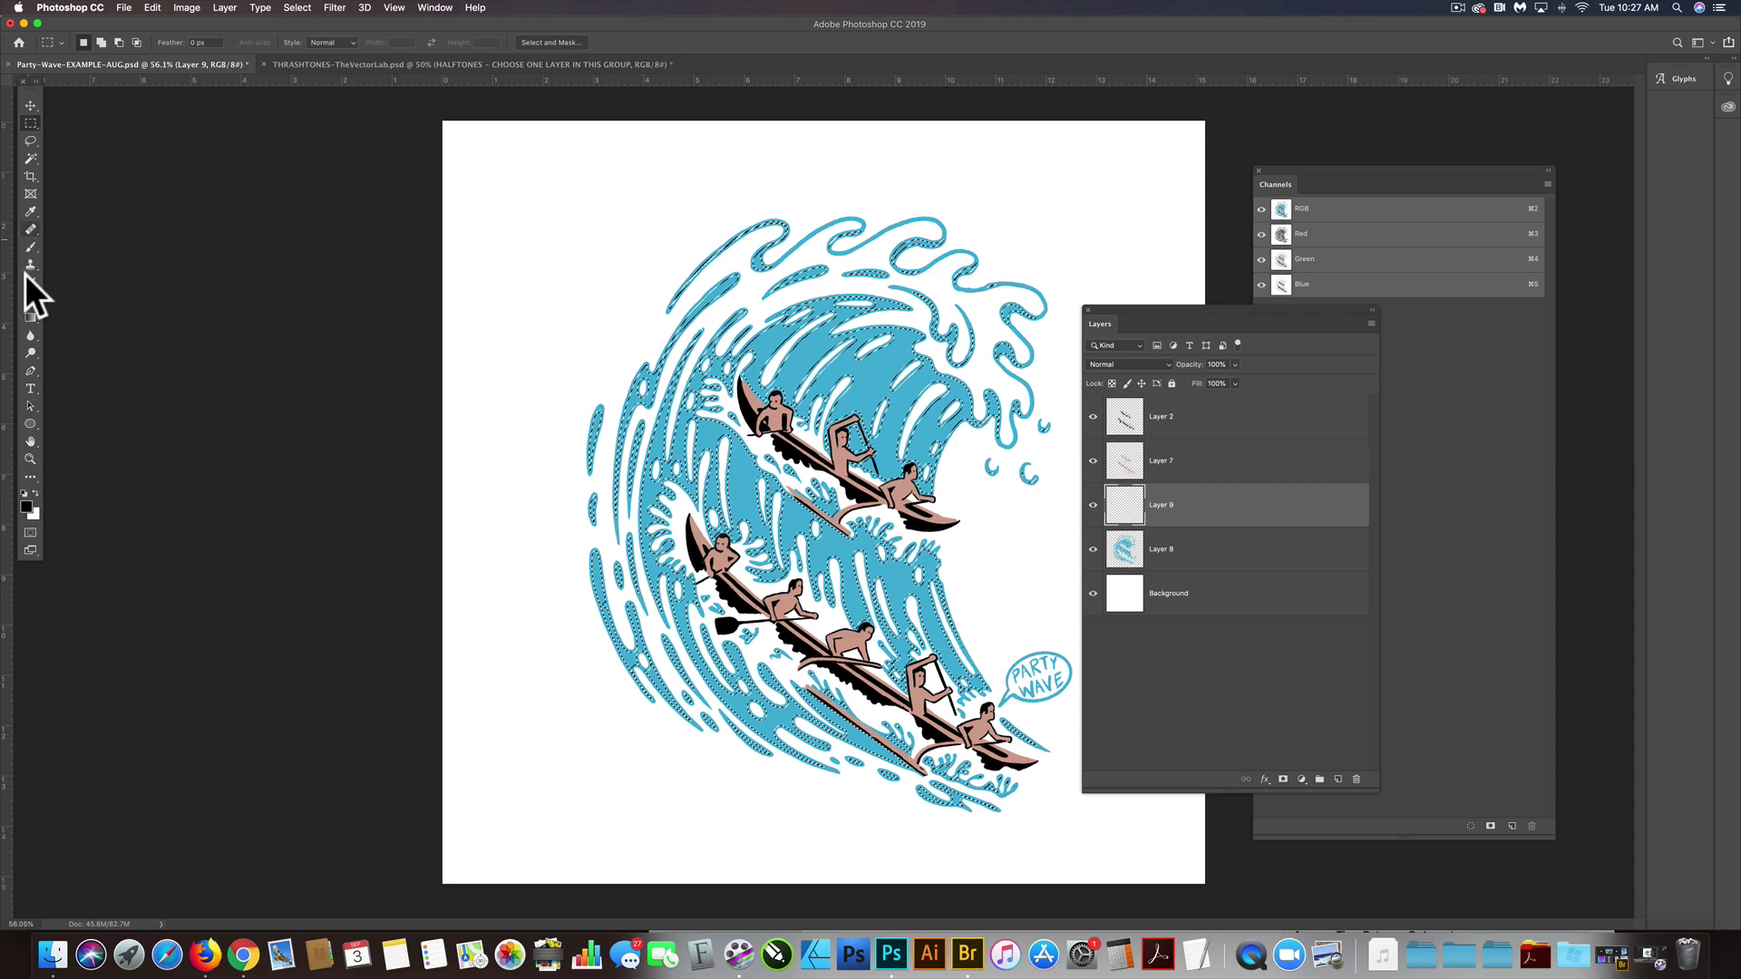
pyautogui.click(30, 318)
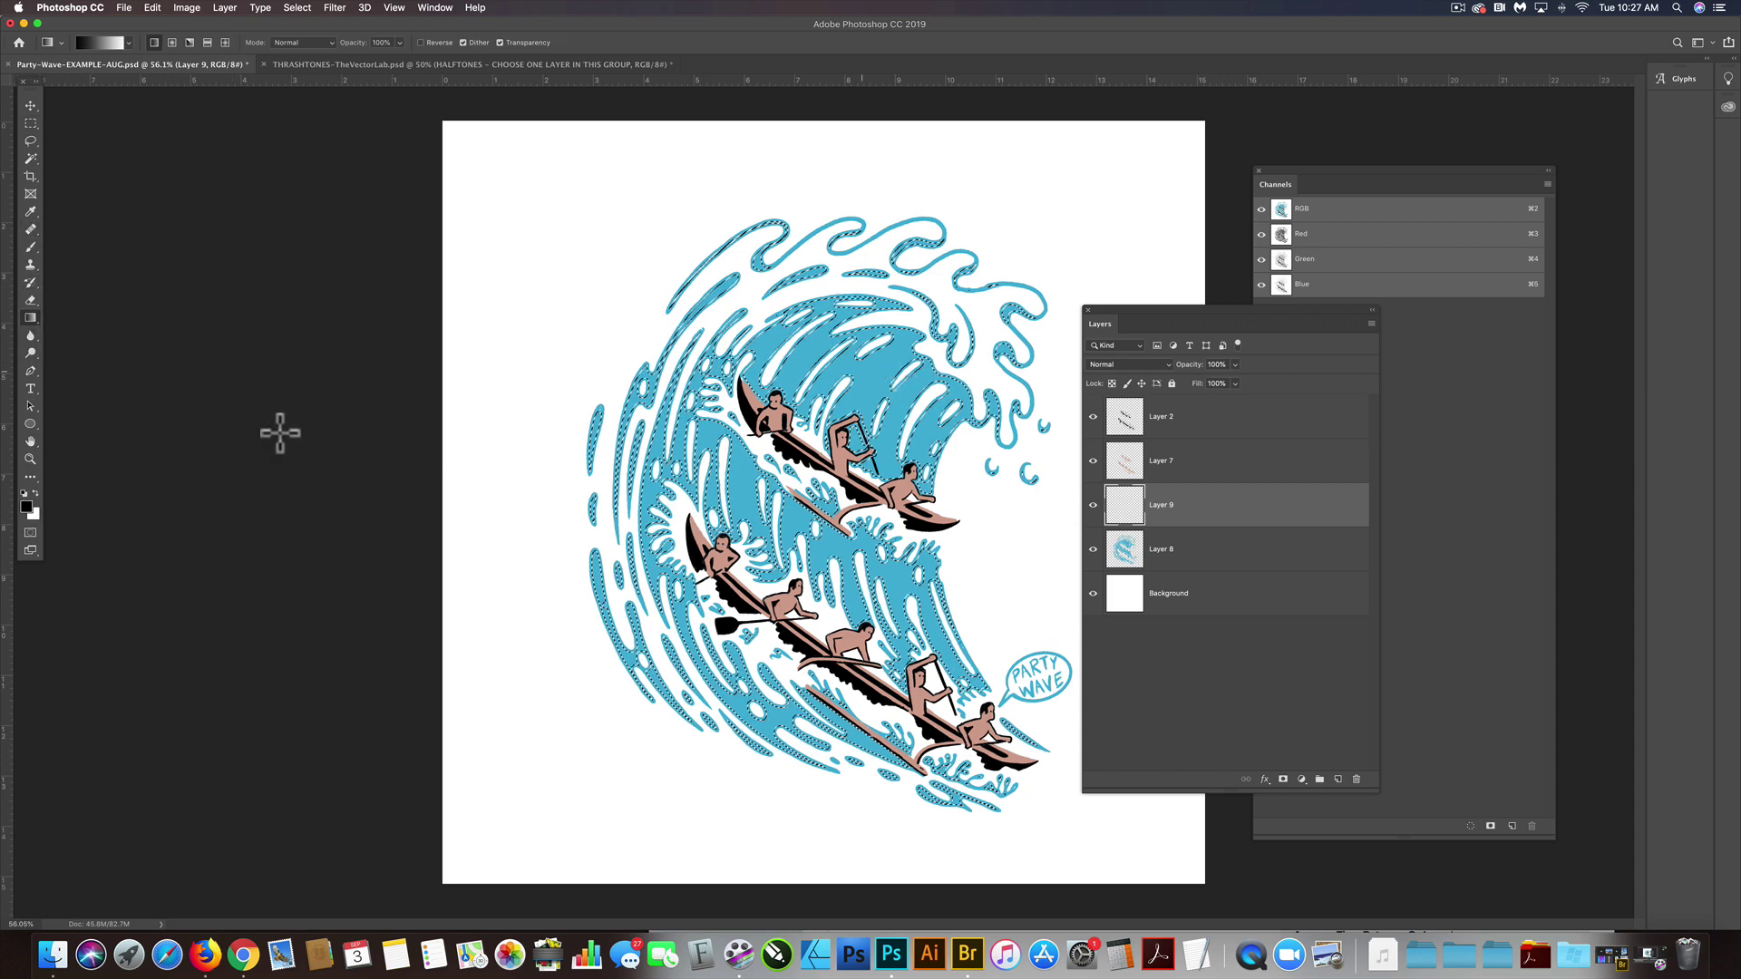
# - Set the foreground to dark grey 303030 and drag a top-to-bottom gradient through the wave
pyautogui.click(26, 506)
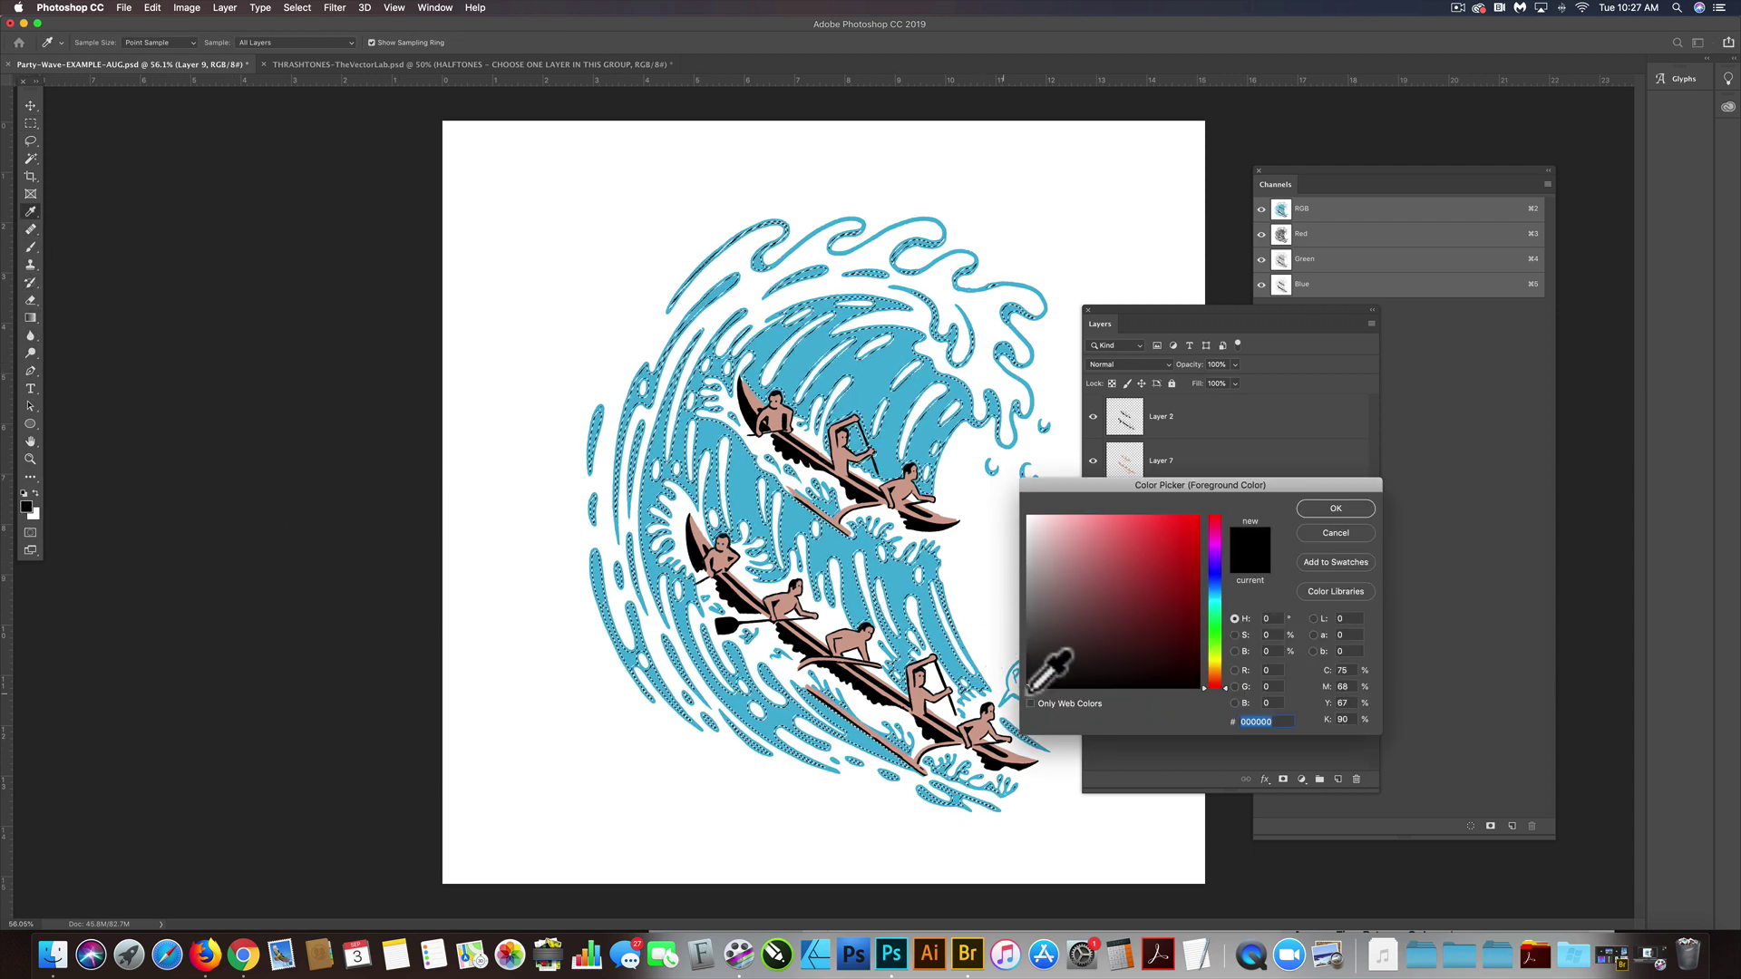
pyautogui.moveTo(1029, 688); pyautogui.dragTo(1020, 659)
pyautogui.click(1329, 509)
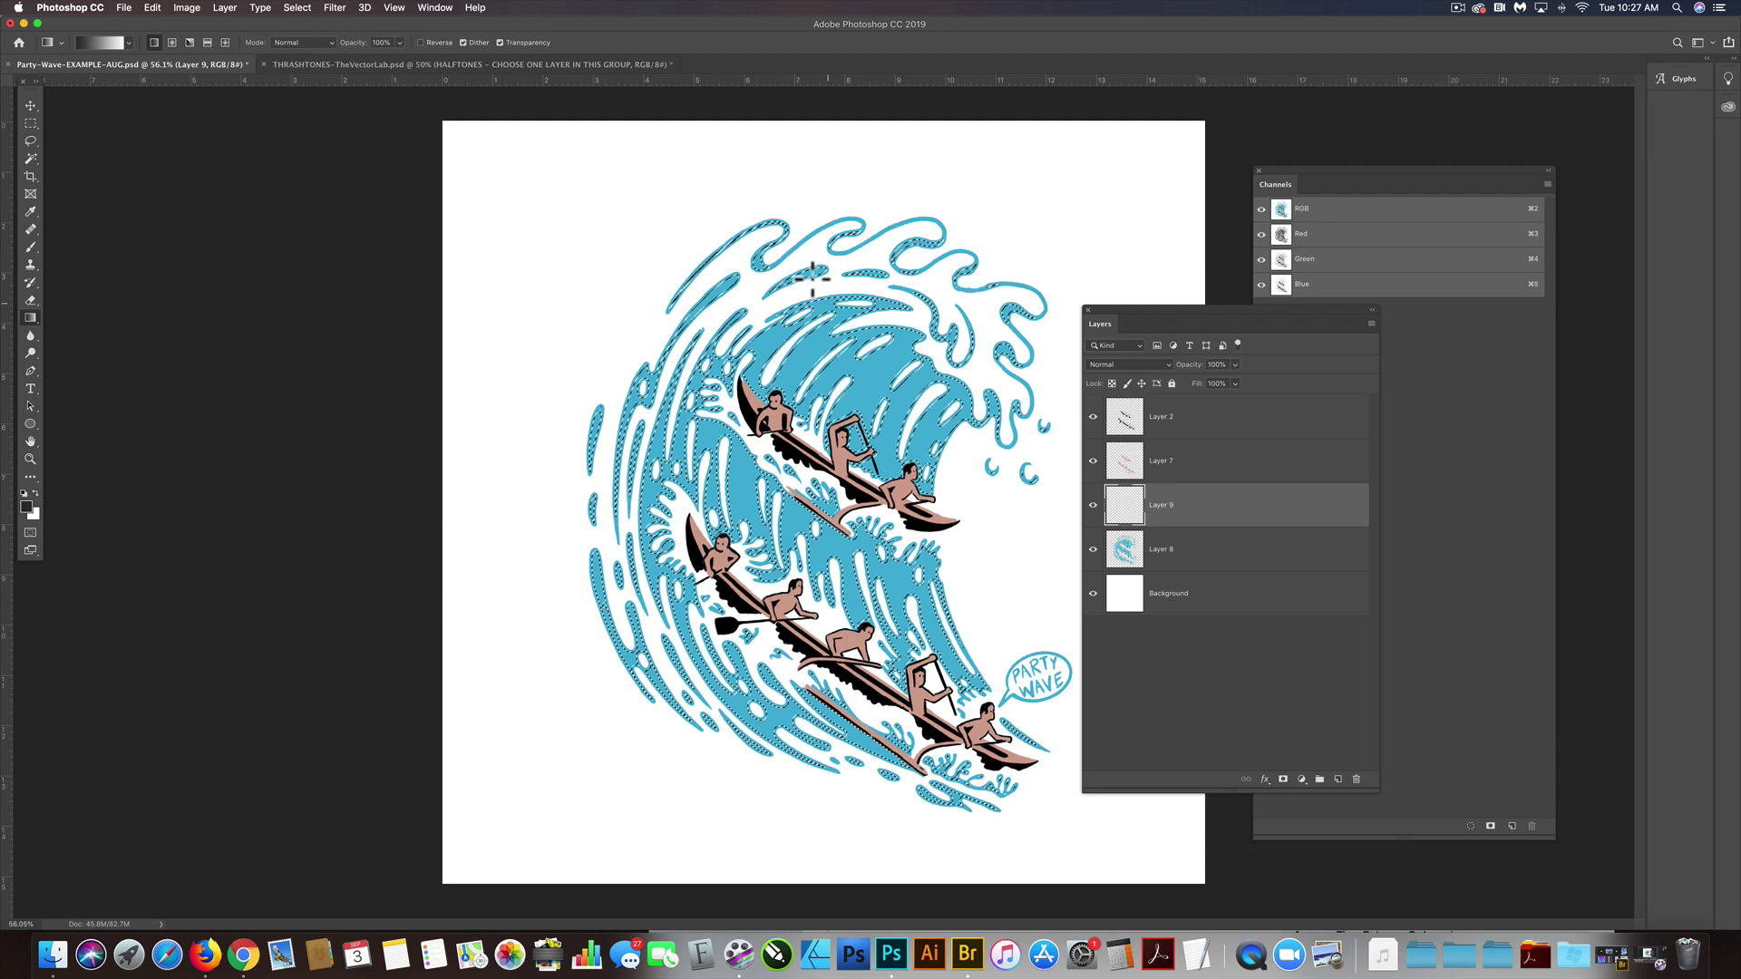
pyautogui.moveTo(836, 288); pyautogui.dragTo(807, 742)
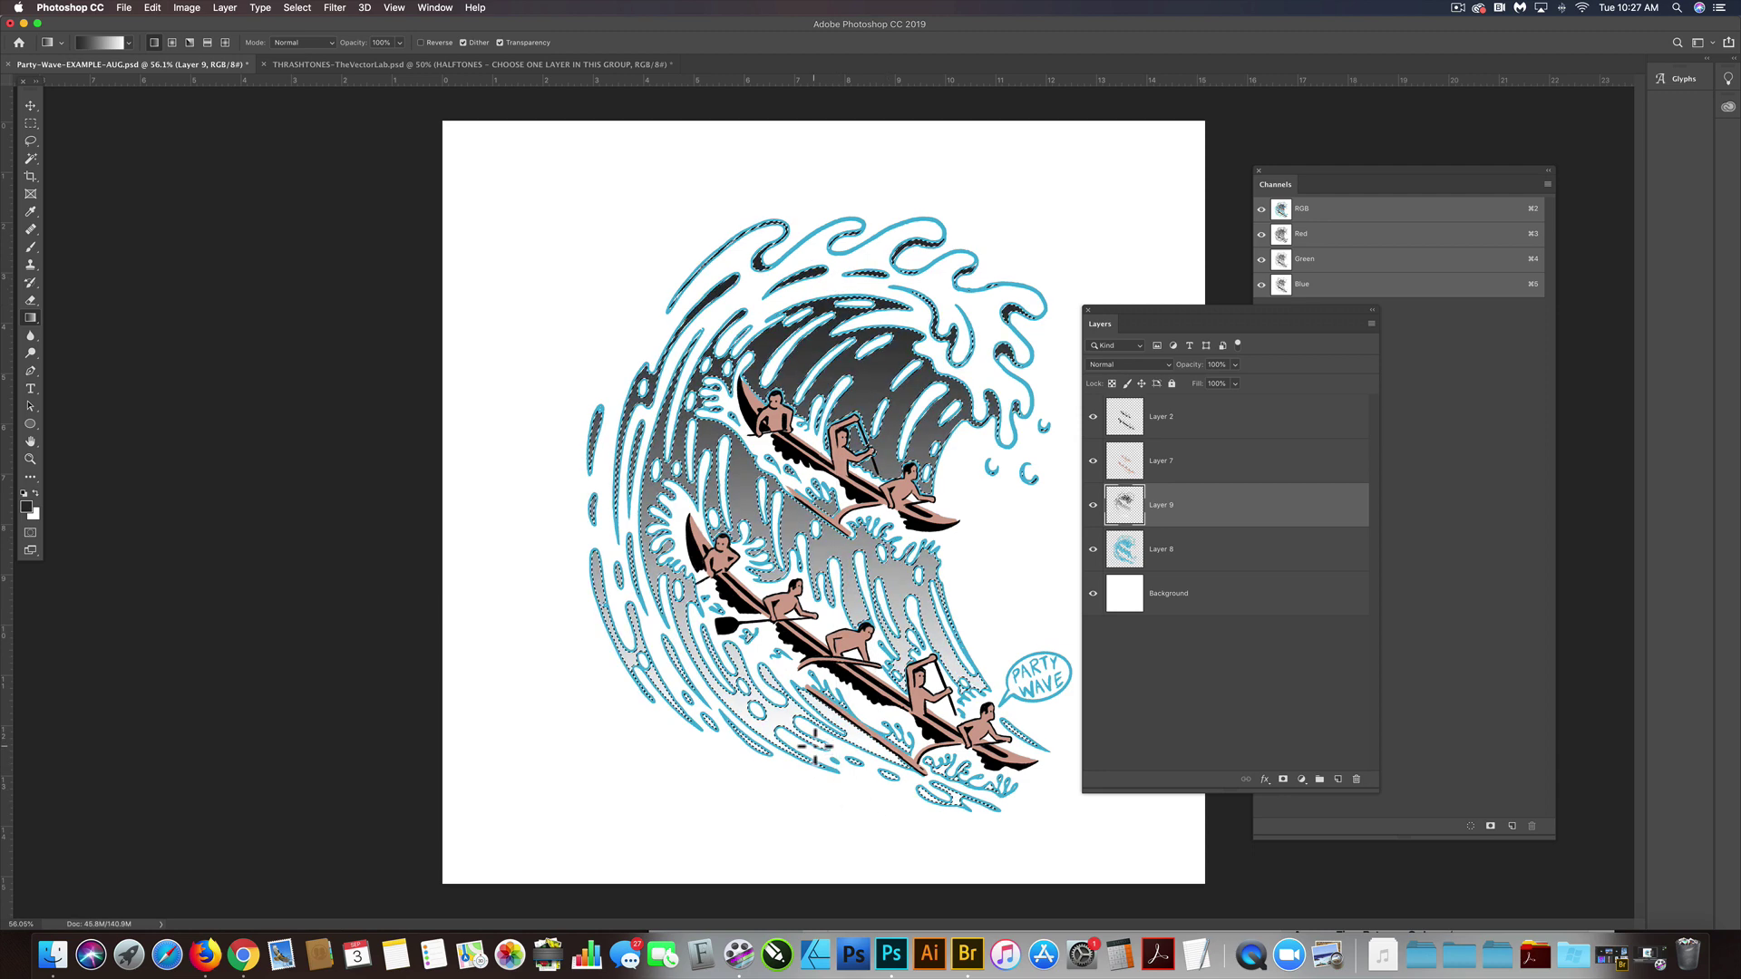
# - Deselect, try Multiply at 55% on the gradient layer, then revert to Normal at 100%
pyautogui.click(30, 123)
pyautogui.click(156, 167)
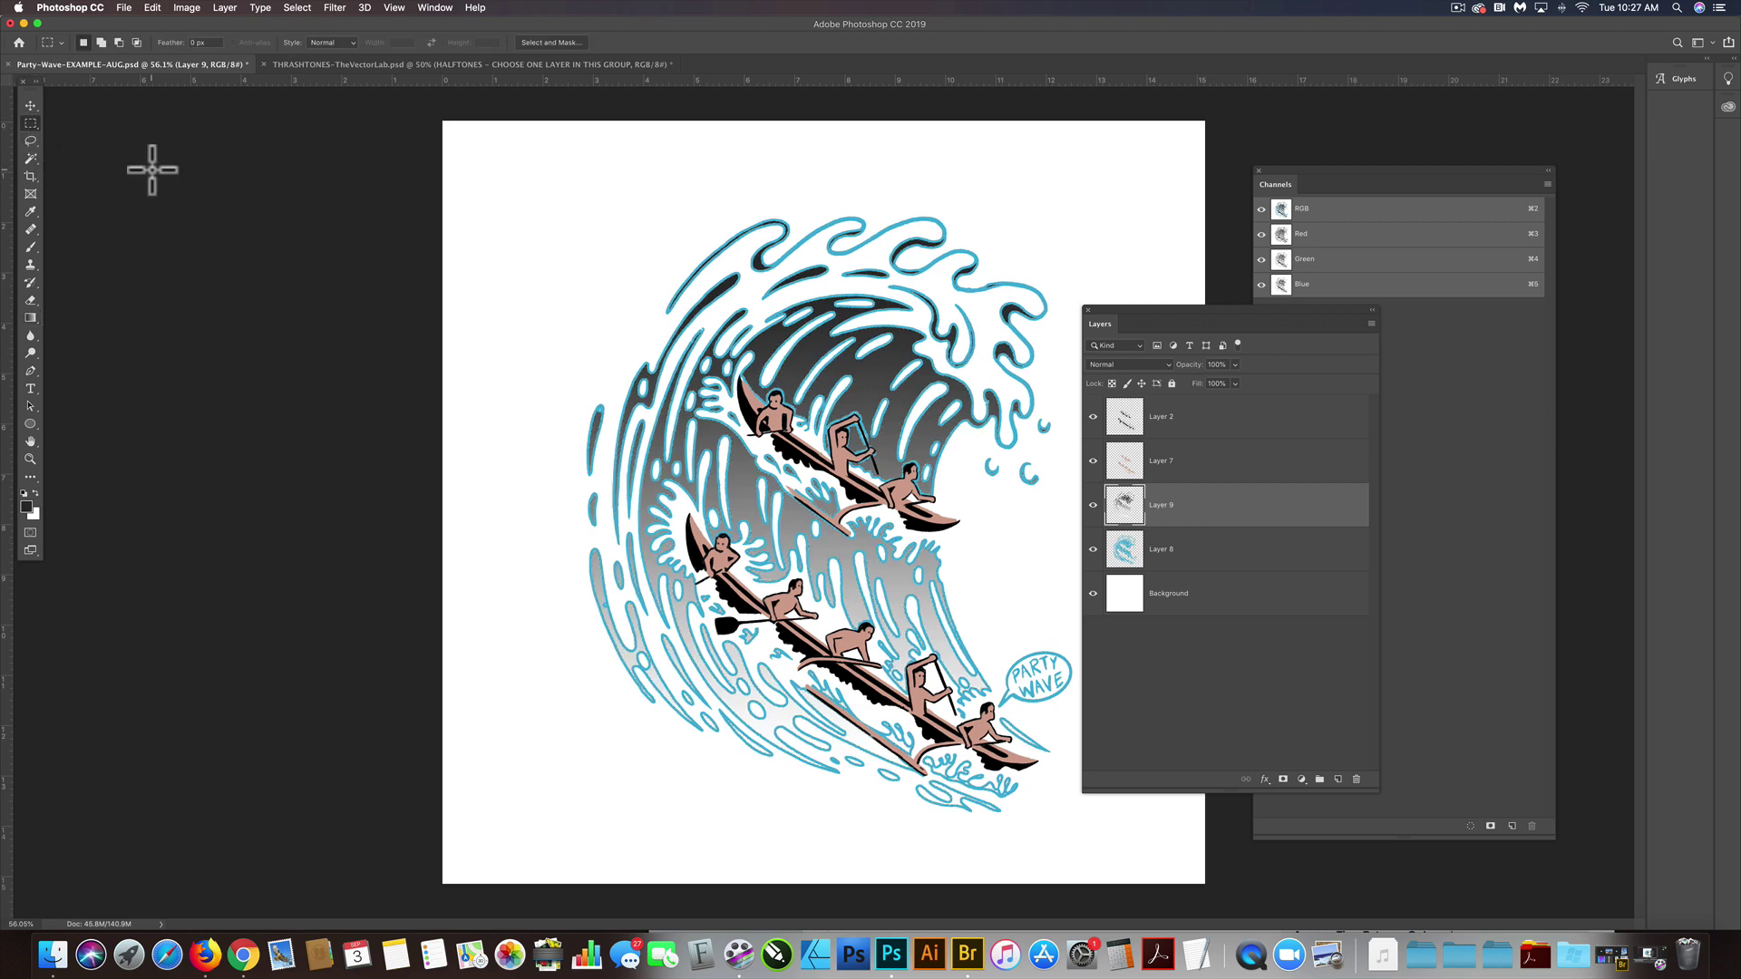
pyautogui.click(1150, 363)
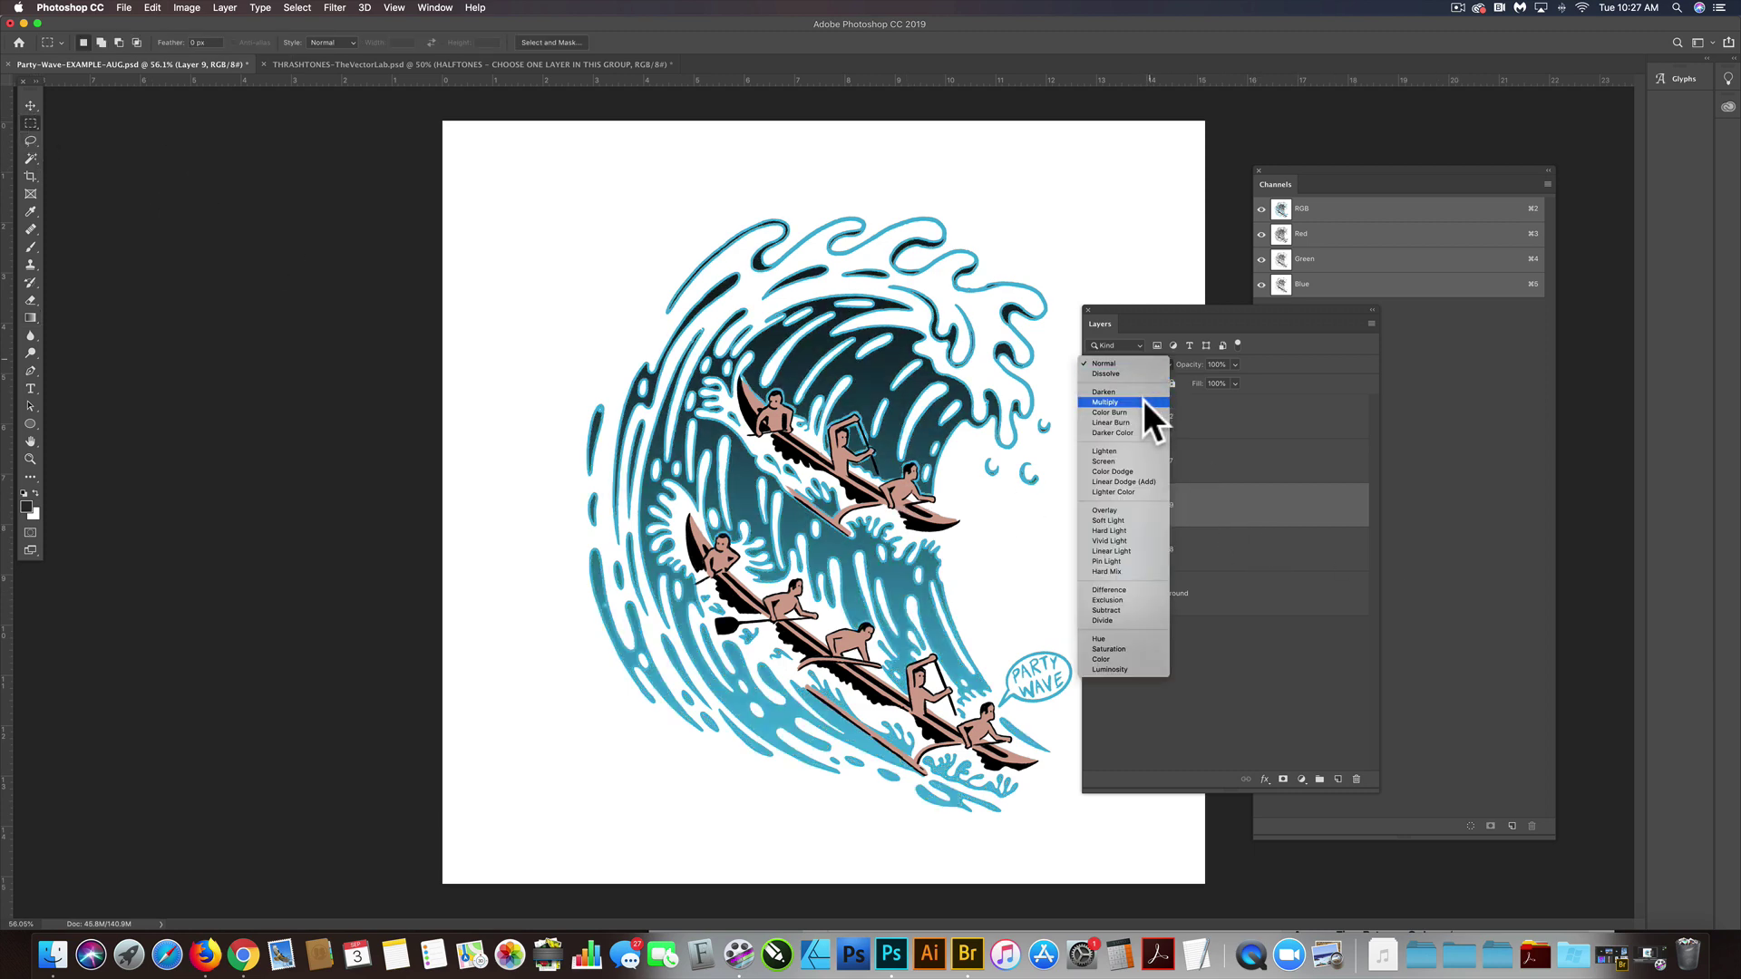
pyautogui.click(1142, 400)
pyautogui.click(1234, 364)
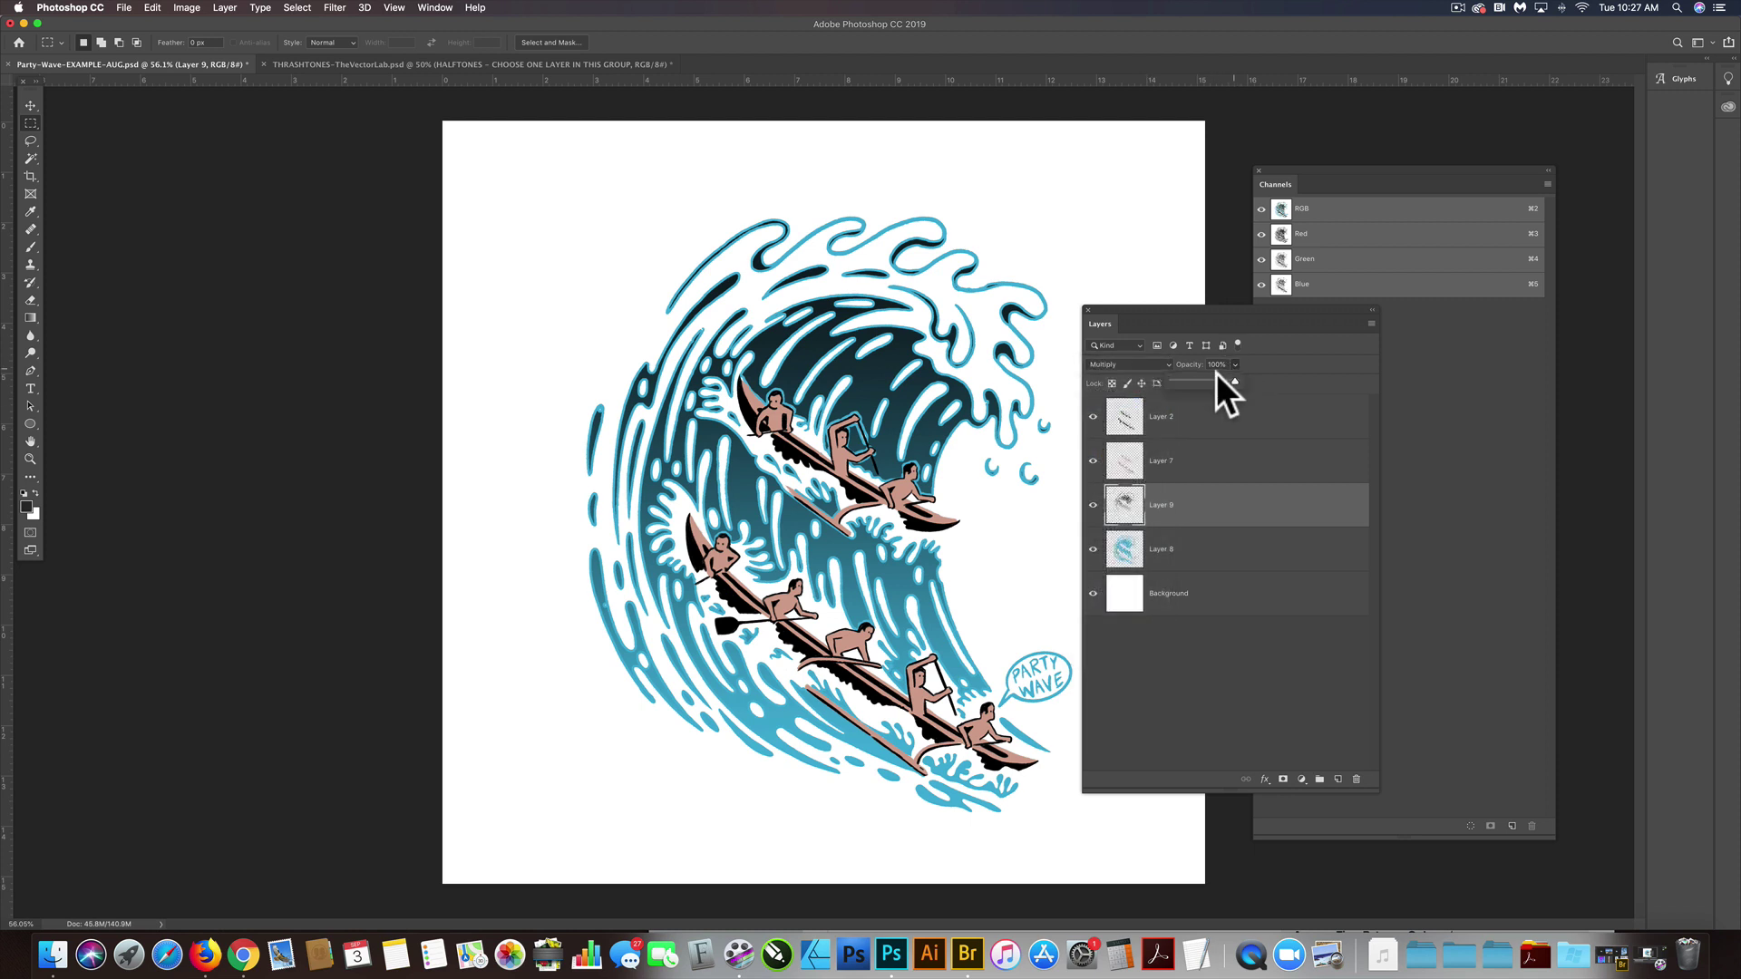
pyautogui.click(1206, 379)
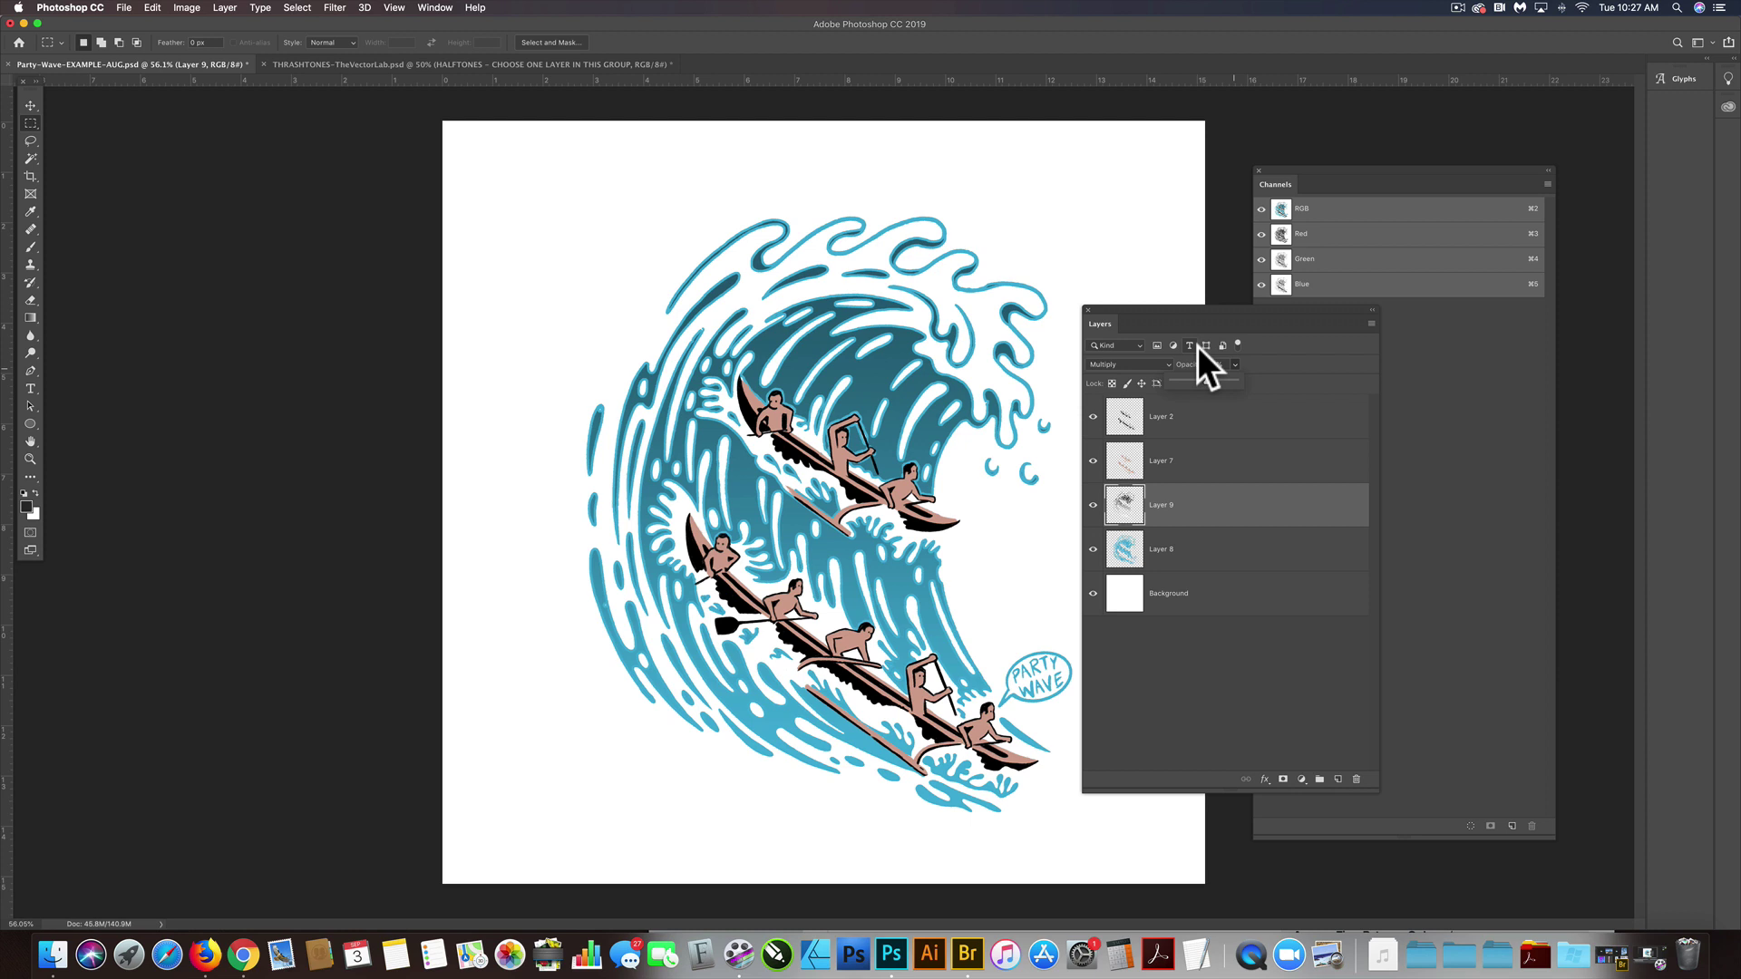
pyautogui.moveTo(1207, 379); pyautogui.dragTo(1294, 382)
pyautogui.click(1167, 364)
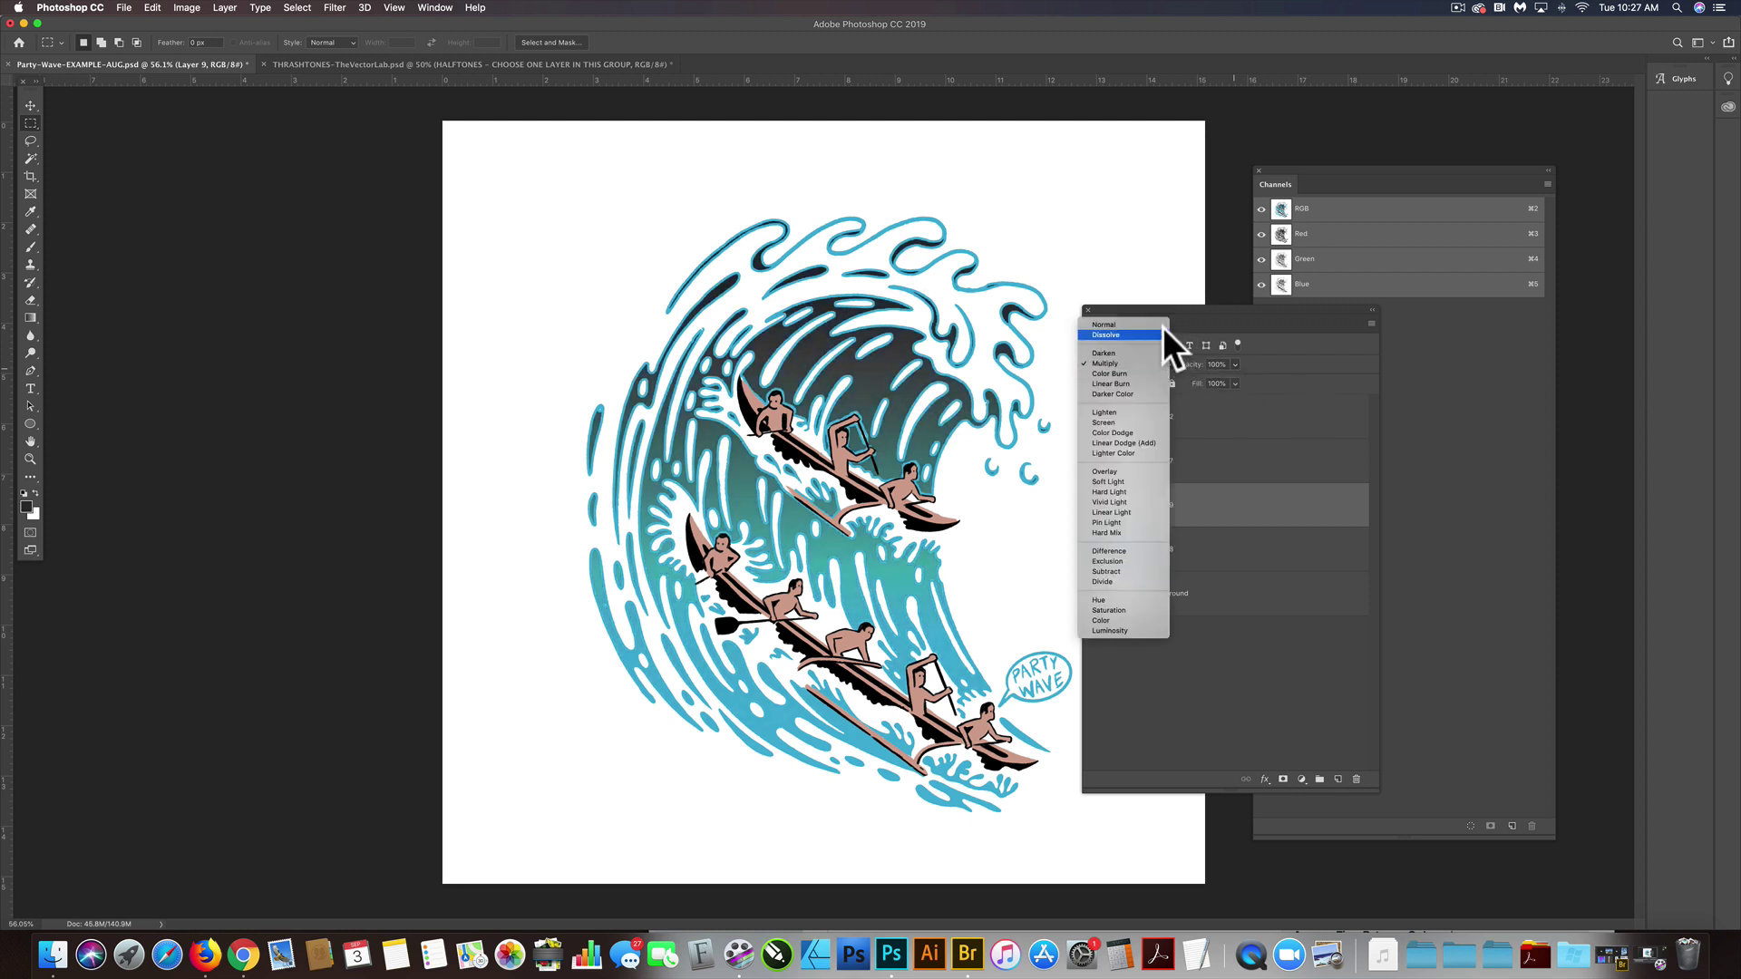
pyautogui.click(1162, 325)
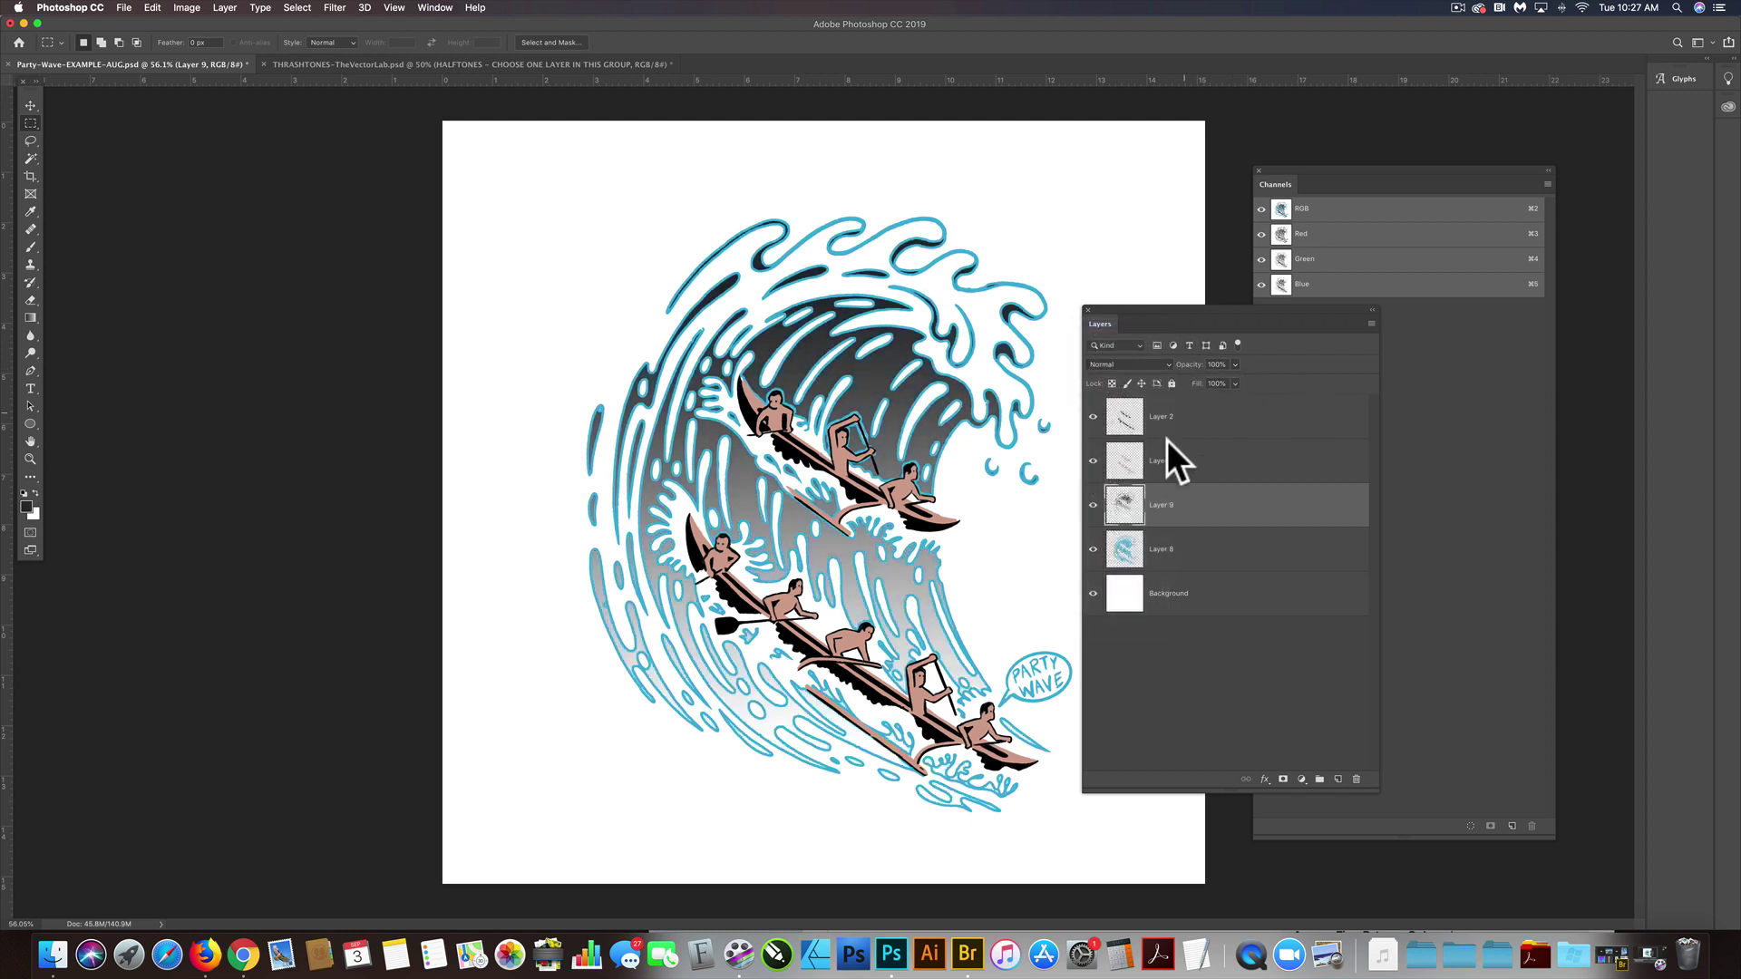
# - Hide the canoe paddler and blue wave layers and select the entire canvas
pyautogui.click(1093, 461)
pyautogui.click(1092, 548)
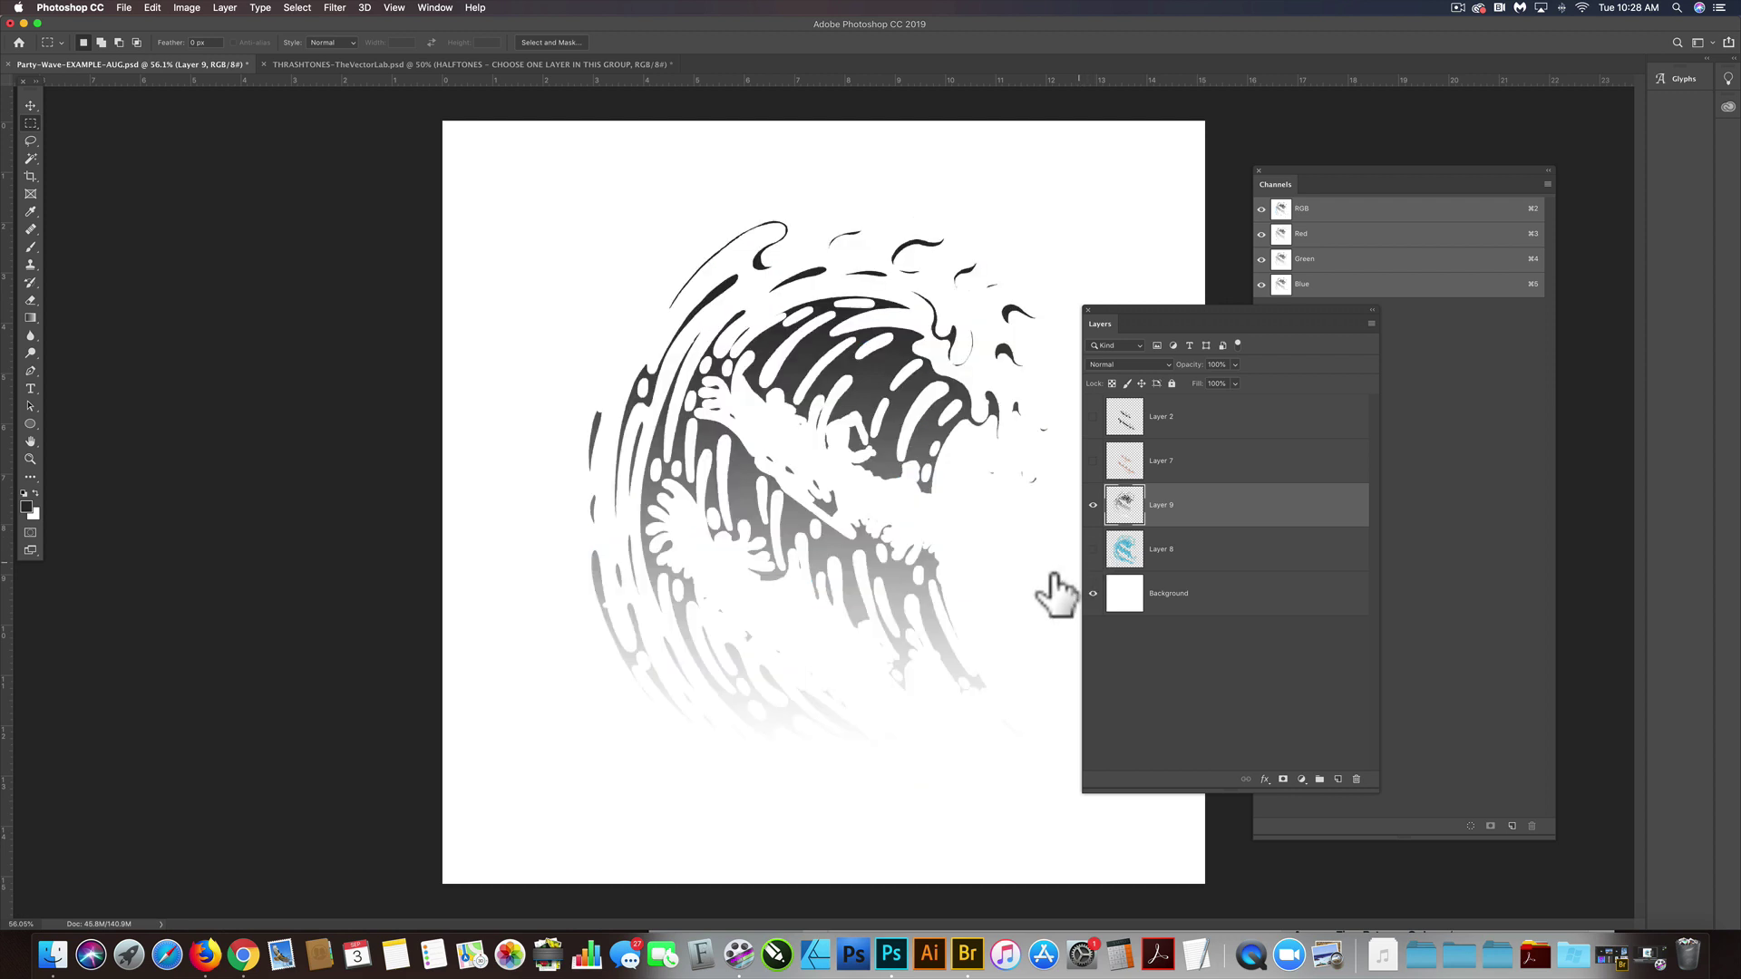
pyautogui.press('super+a')
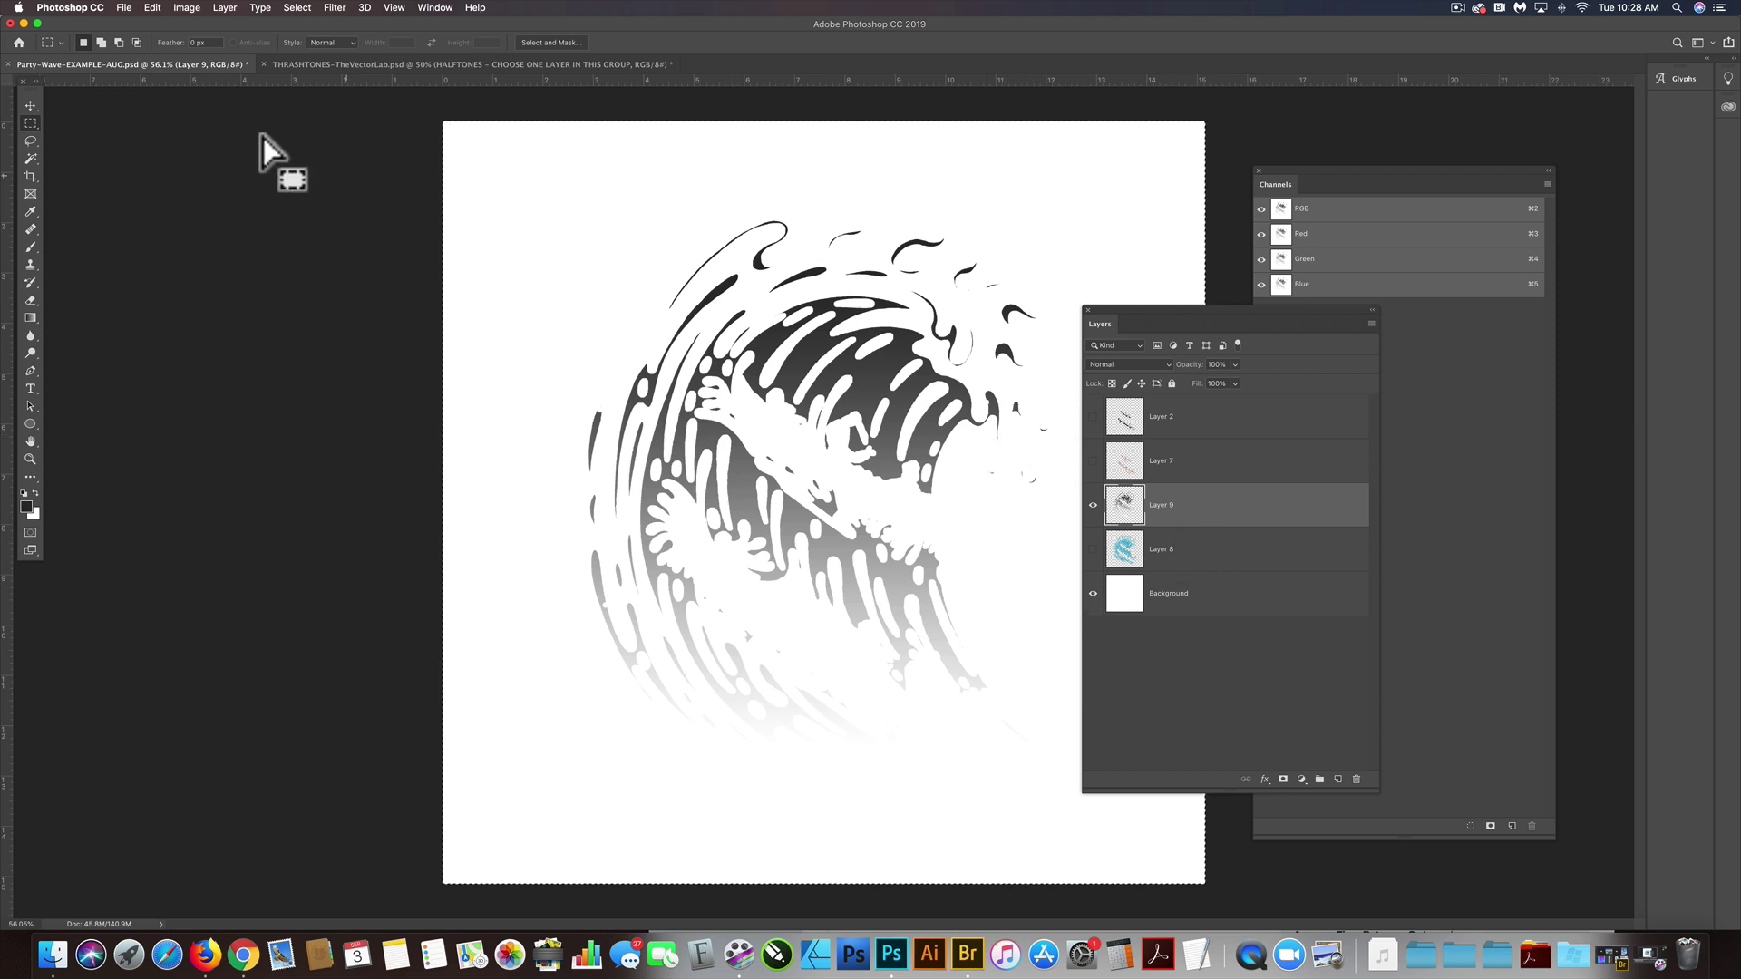
# - In THRASHTONES, hide the top logo and YOUR ART layers and show the PHOTO MODE group
pyautogui.click(352, 63)
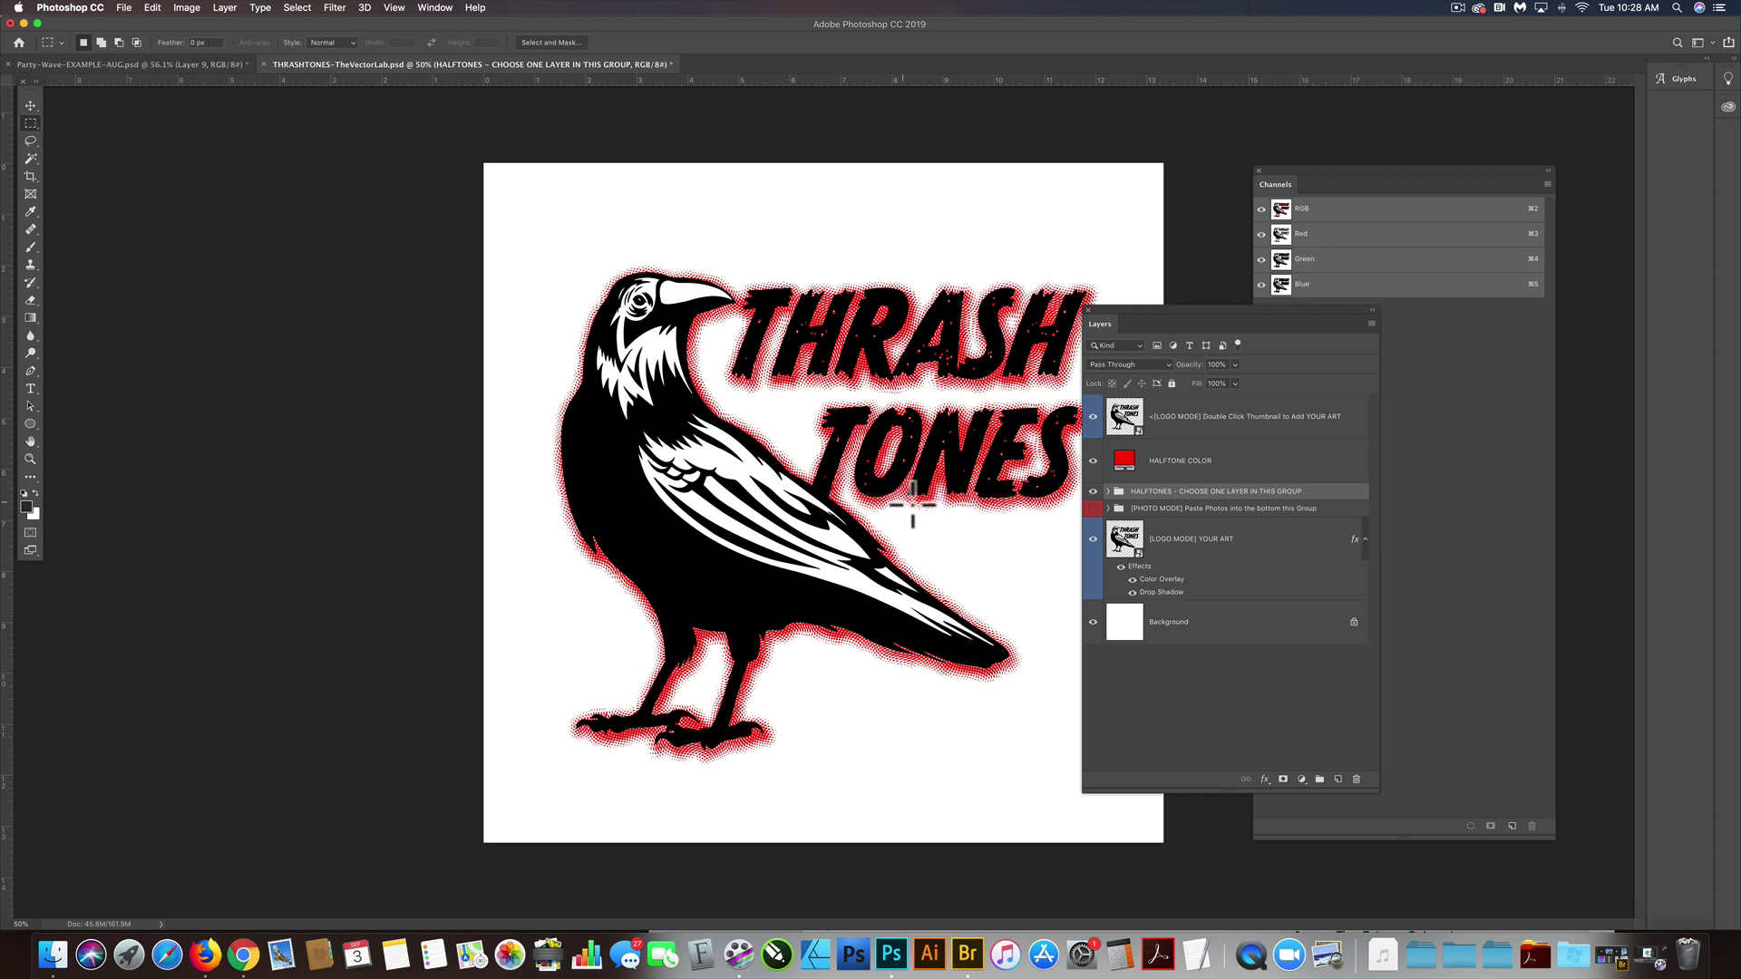
pyautogui.click(1092, 417)
pyautogui.click(1093, 539)
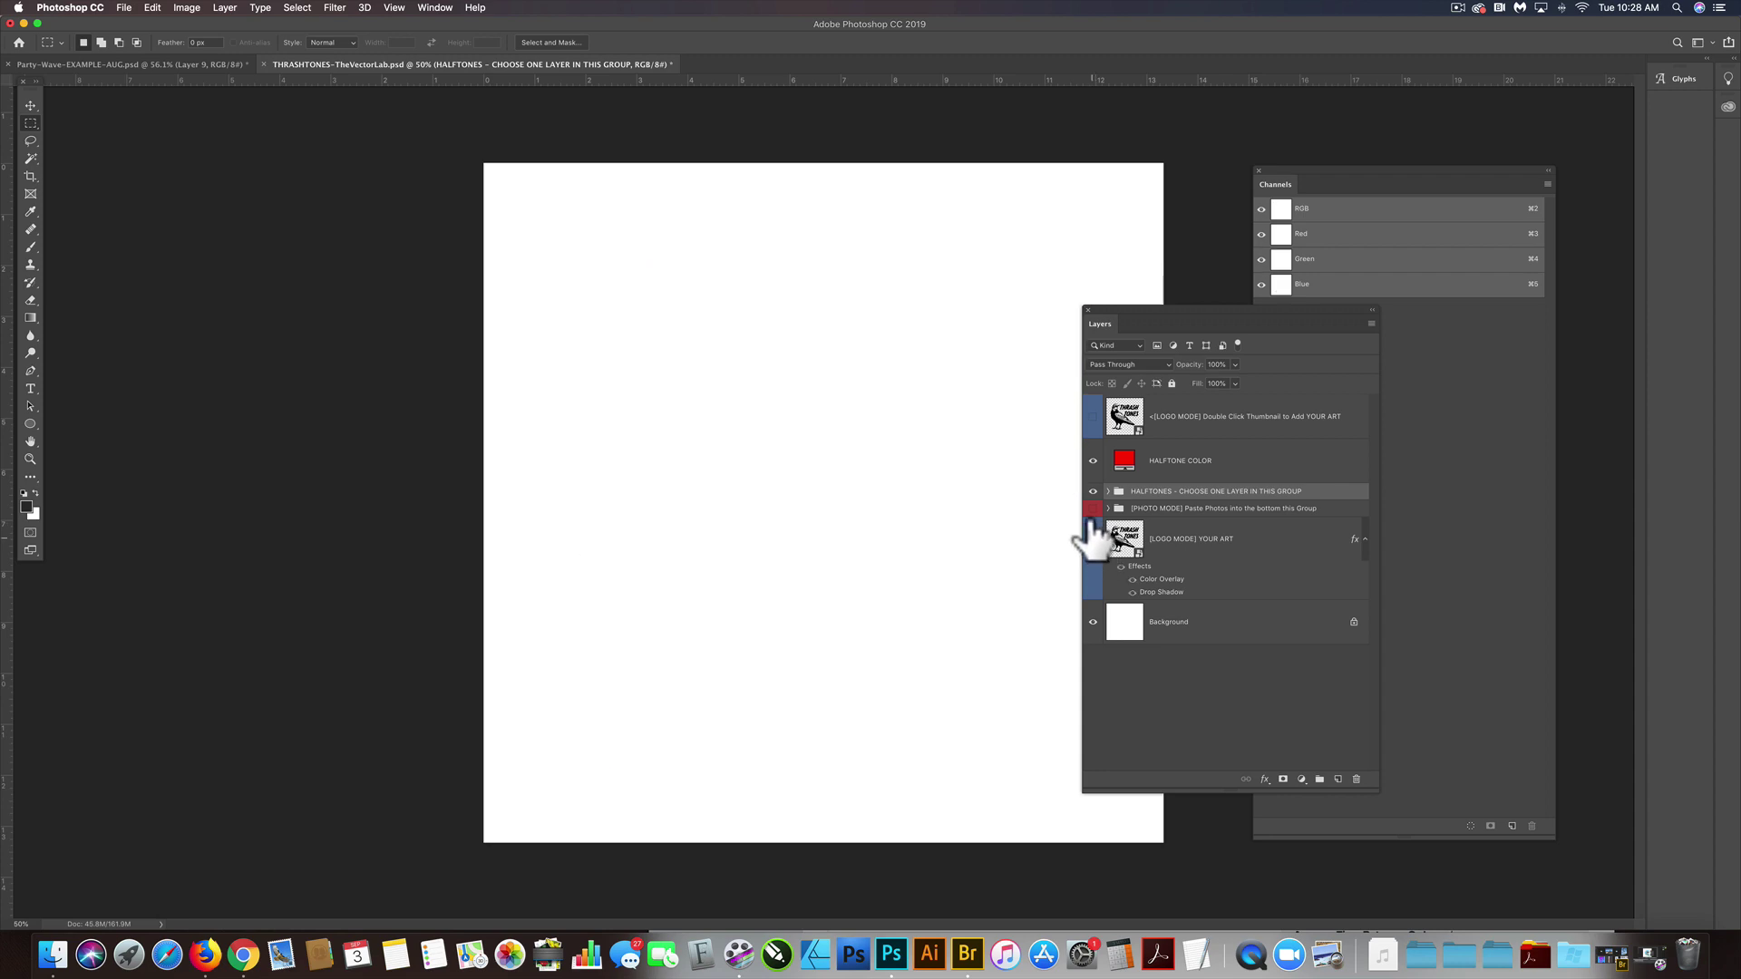
pyautogui.click(1093, 509)
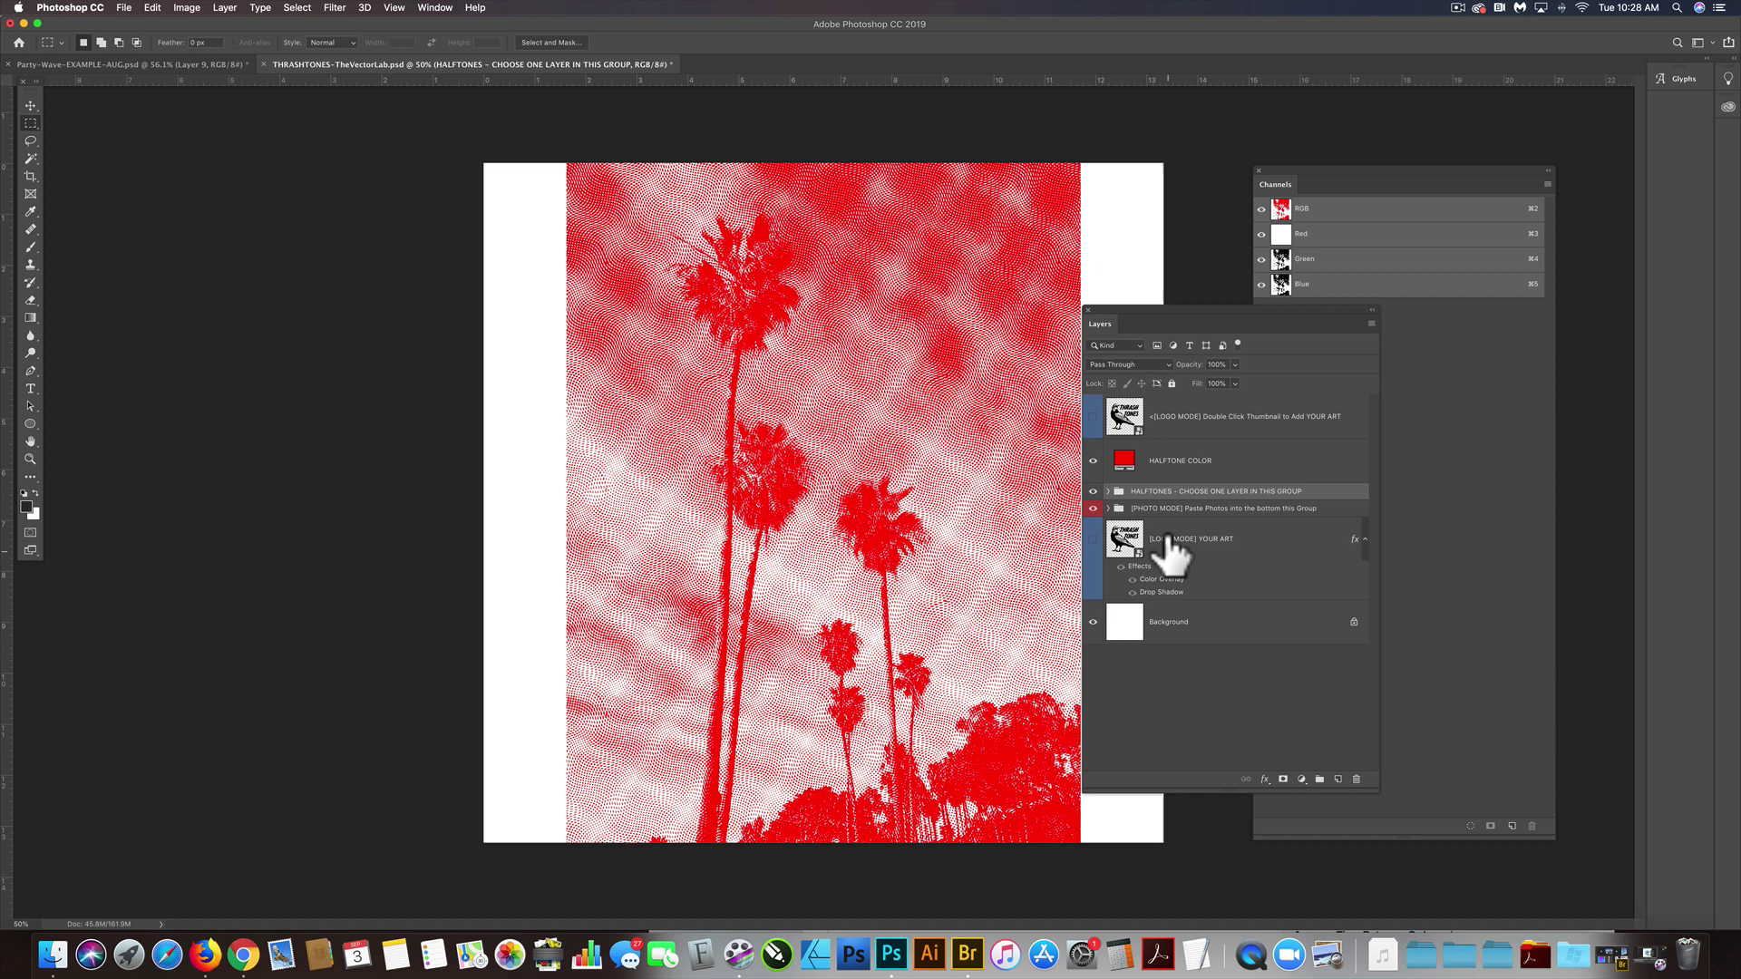
# - Hide the palm-tree photo inside PHOTO MODE and paste the wave there as Layer 1
pyautogui.click(1108, 508)
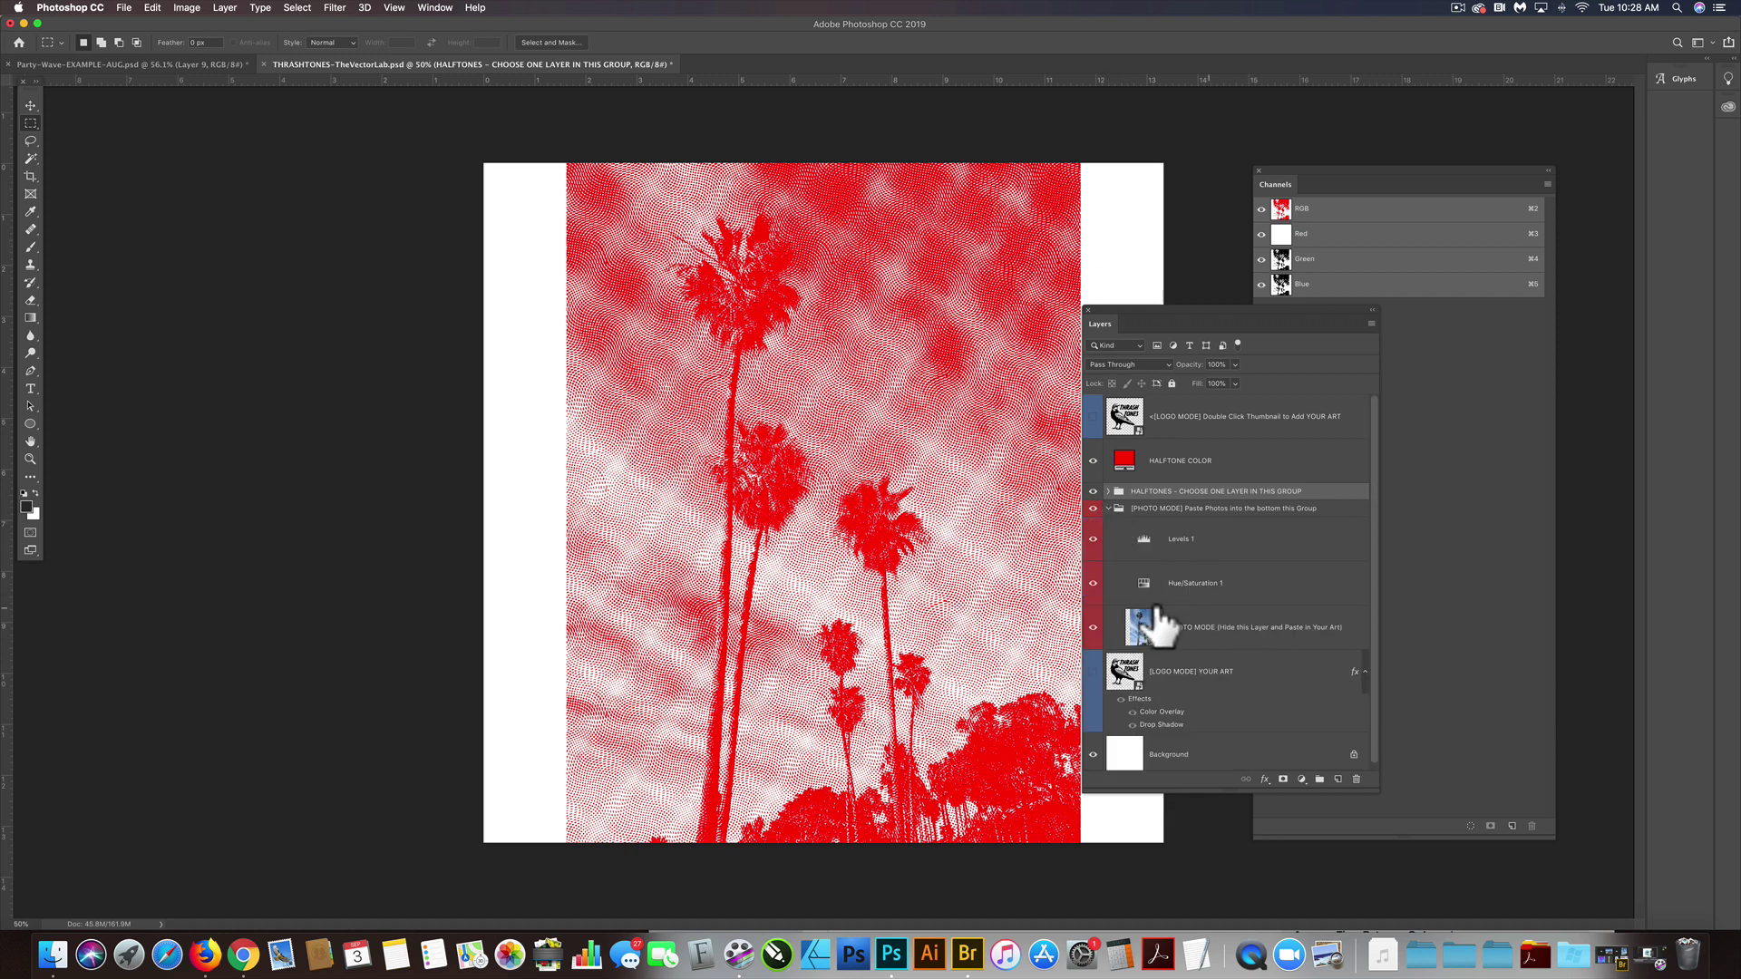
pyautogui.click(1211, 642)
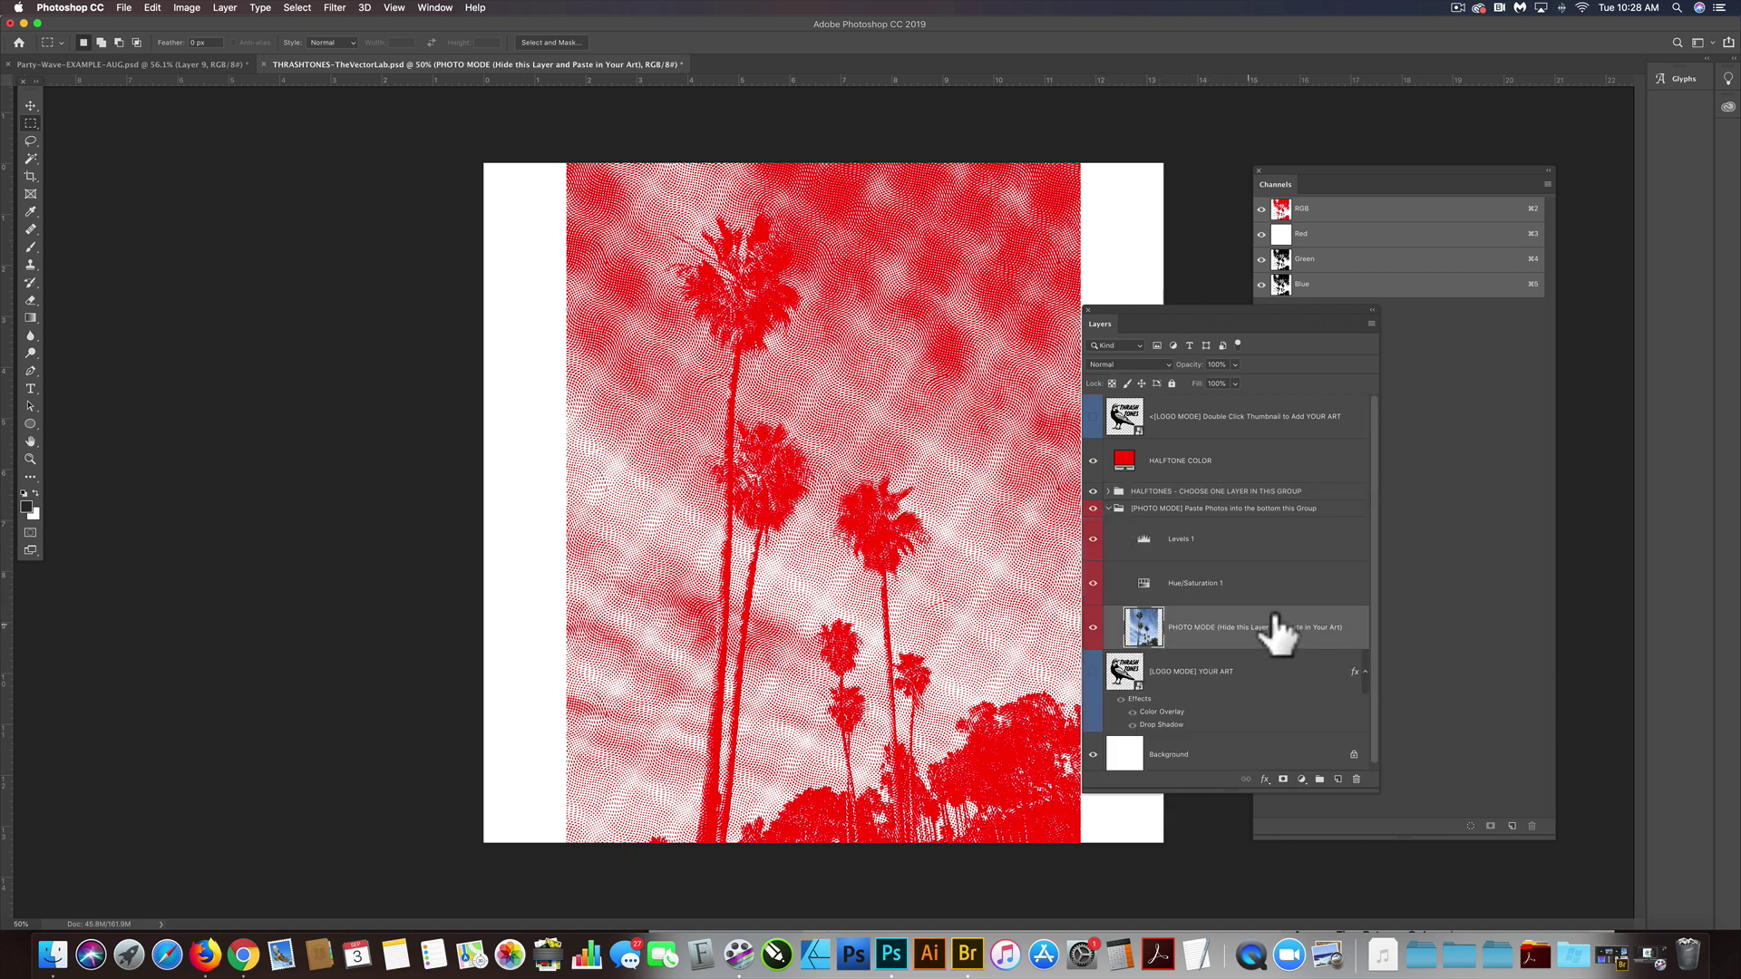
pyautogui.click(1093, 628)
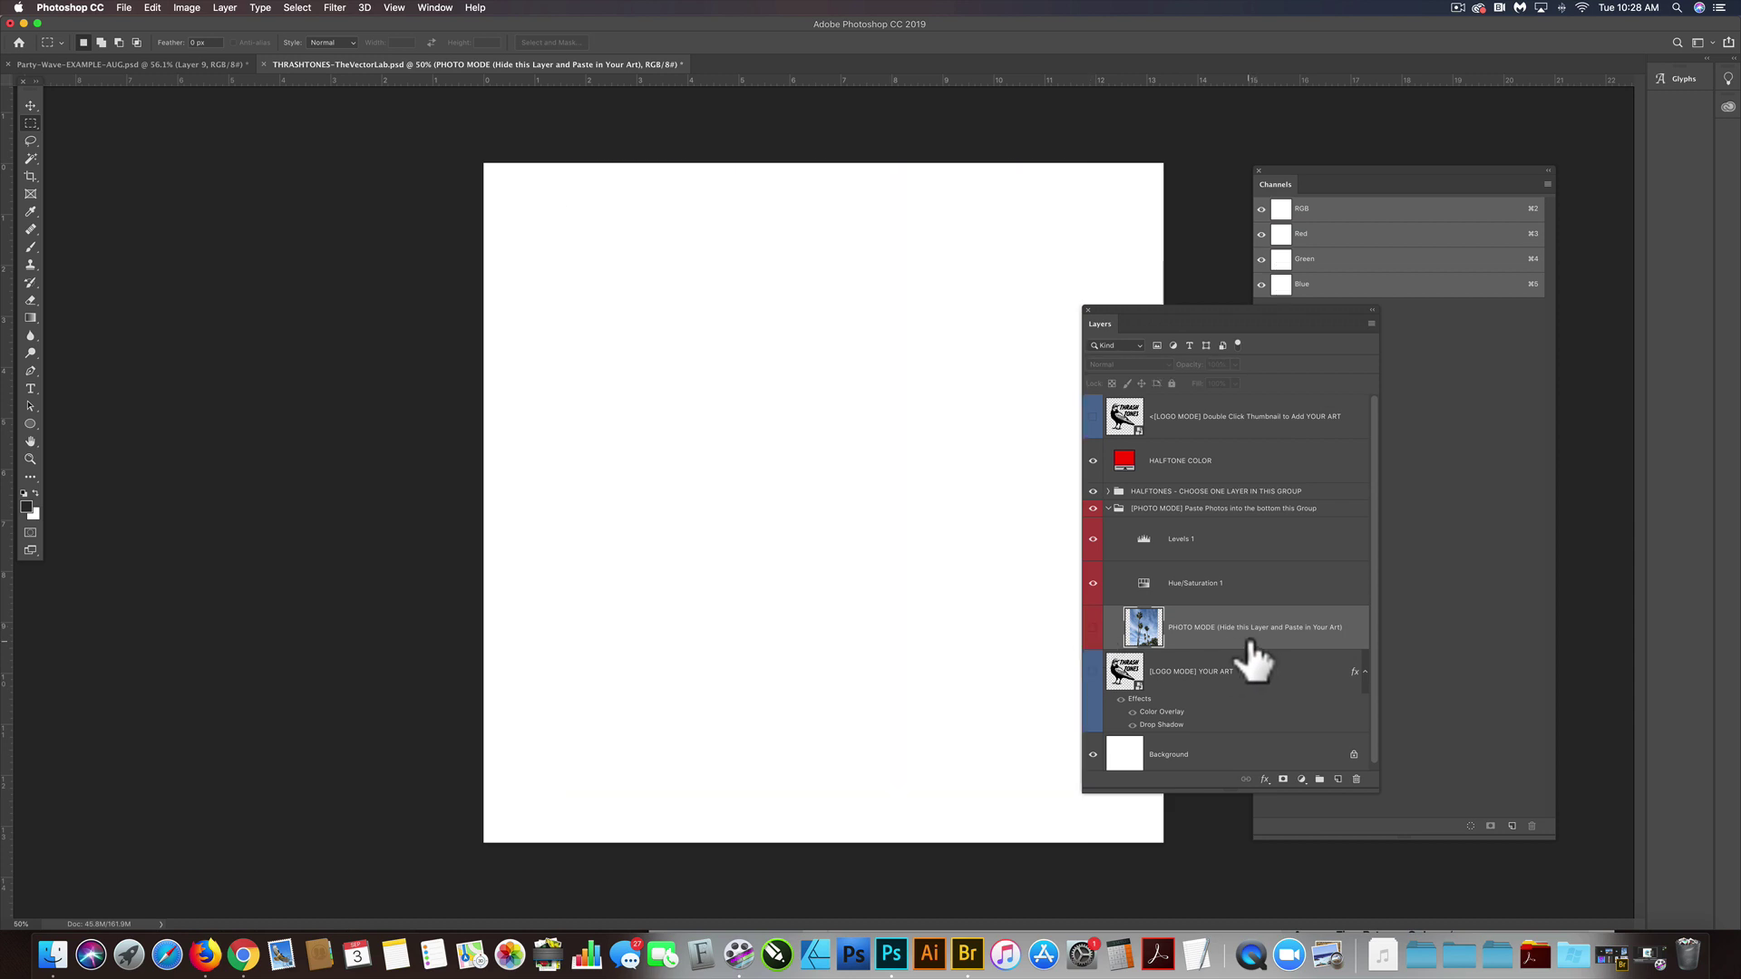
pyautogui.press('super+v')
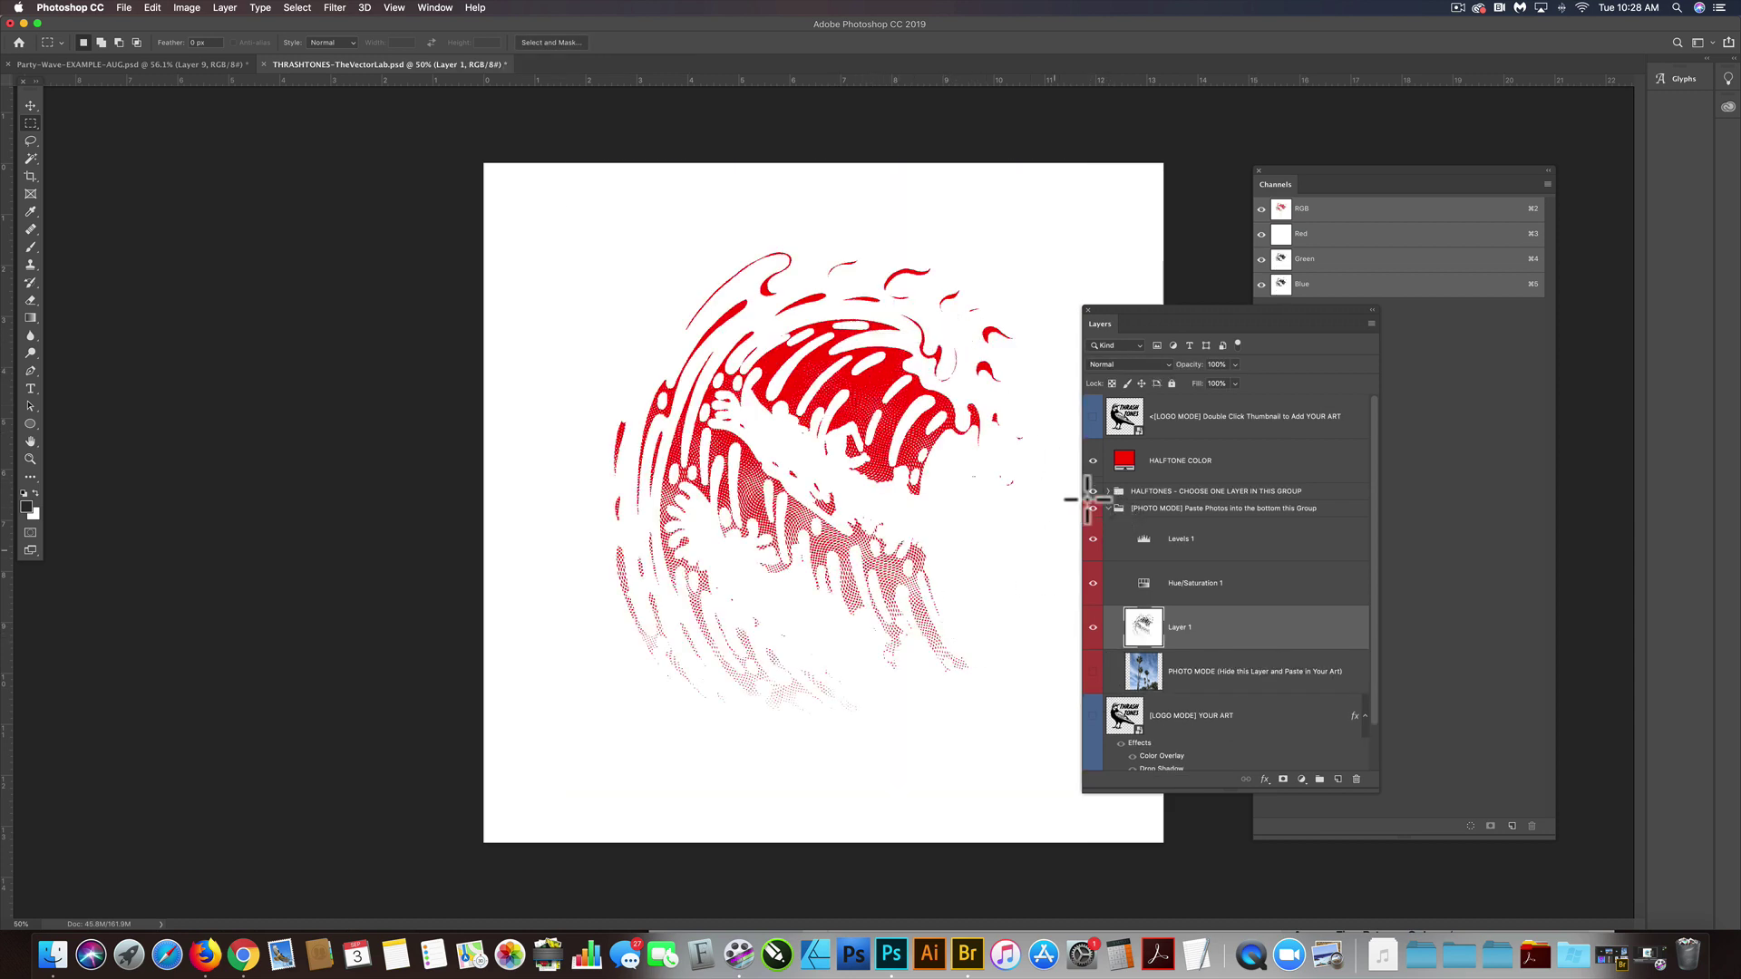
# - Inspect the Levels 1 adjustment sliders, then close the floating adjustment and type panels
pyautogui.doubleClick(1144, 540)
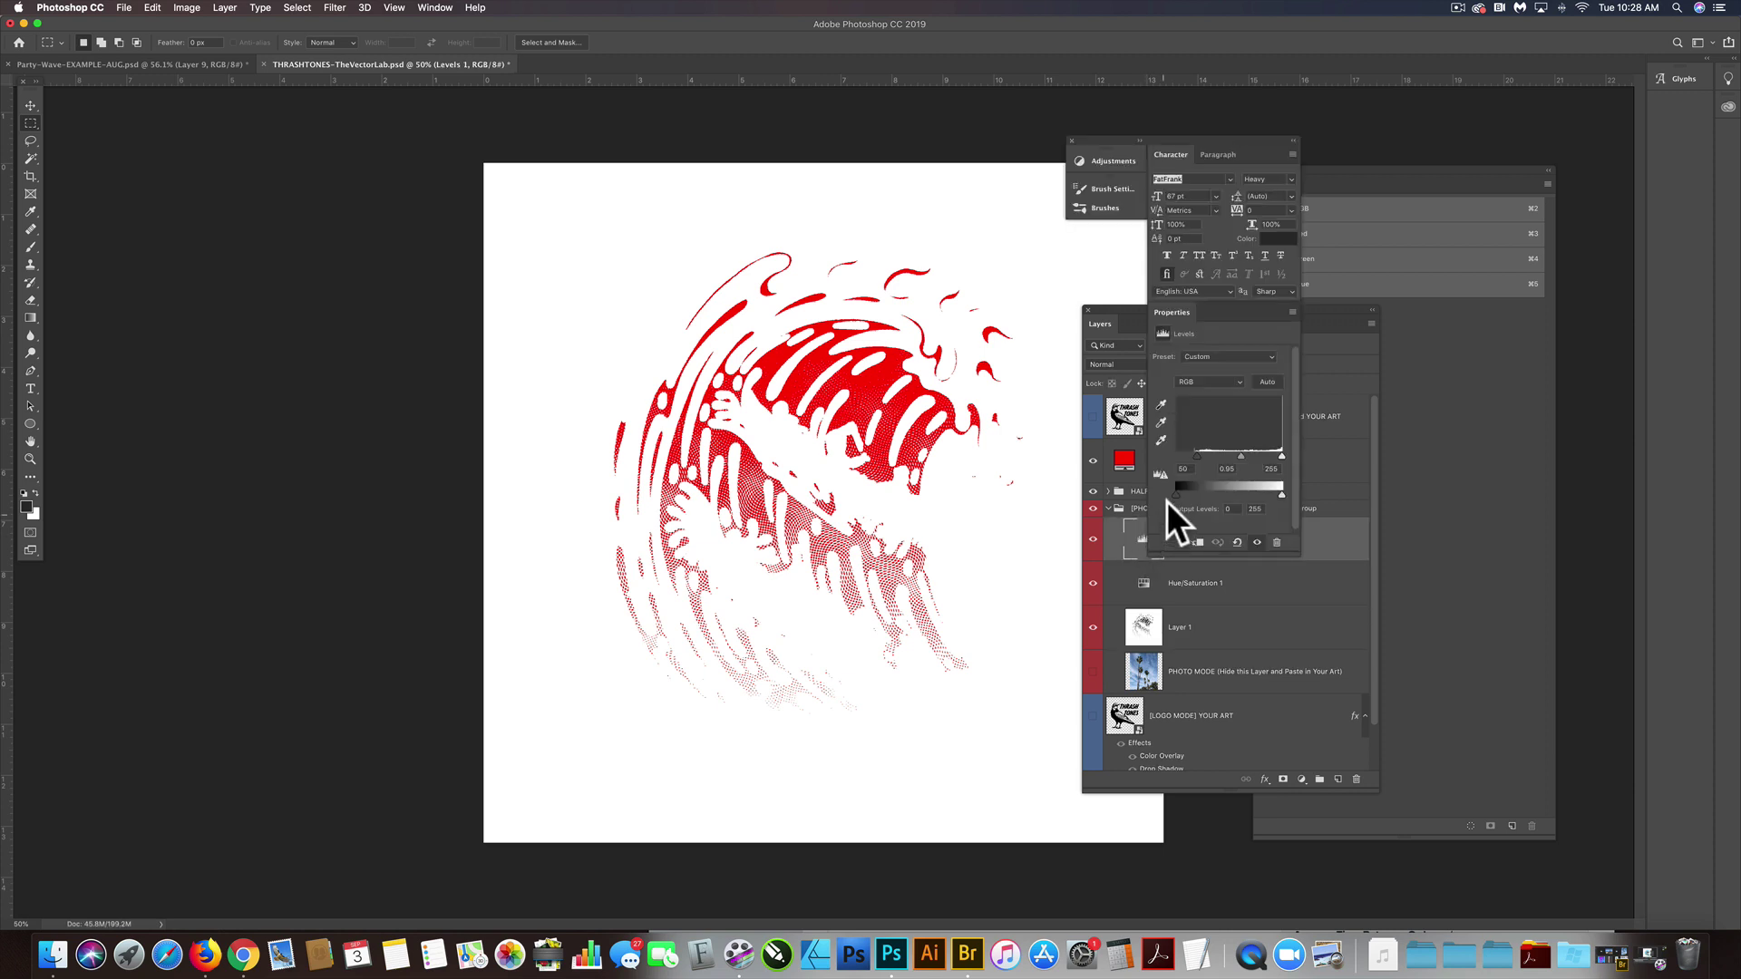
pyautogui.moveTo(1178, 454)
pyautogui.mouseDown()
pyautogui.moveTo(1158, 454)
pyautogui.moveTo(1178, 458)
pyautogui.mouseUp()
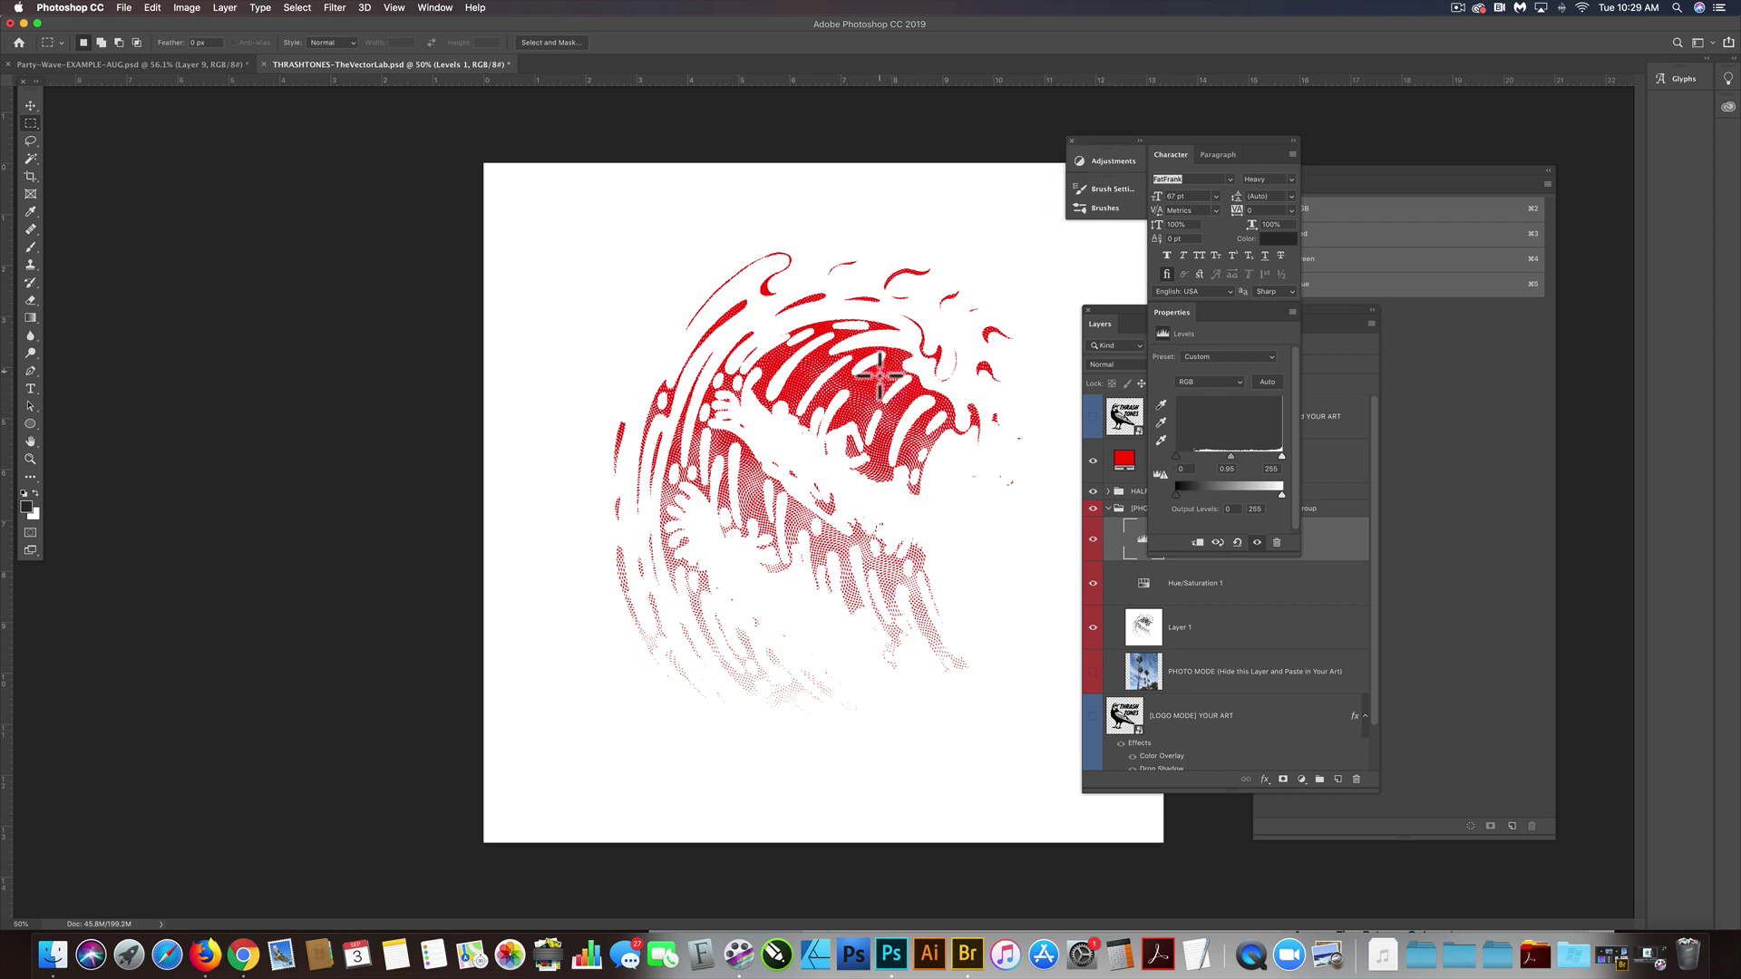
pyautogui.click(1073, 139)
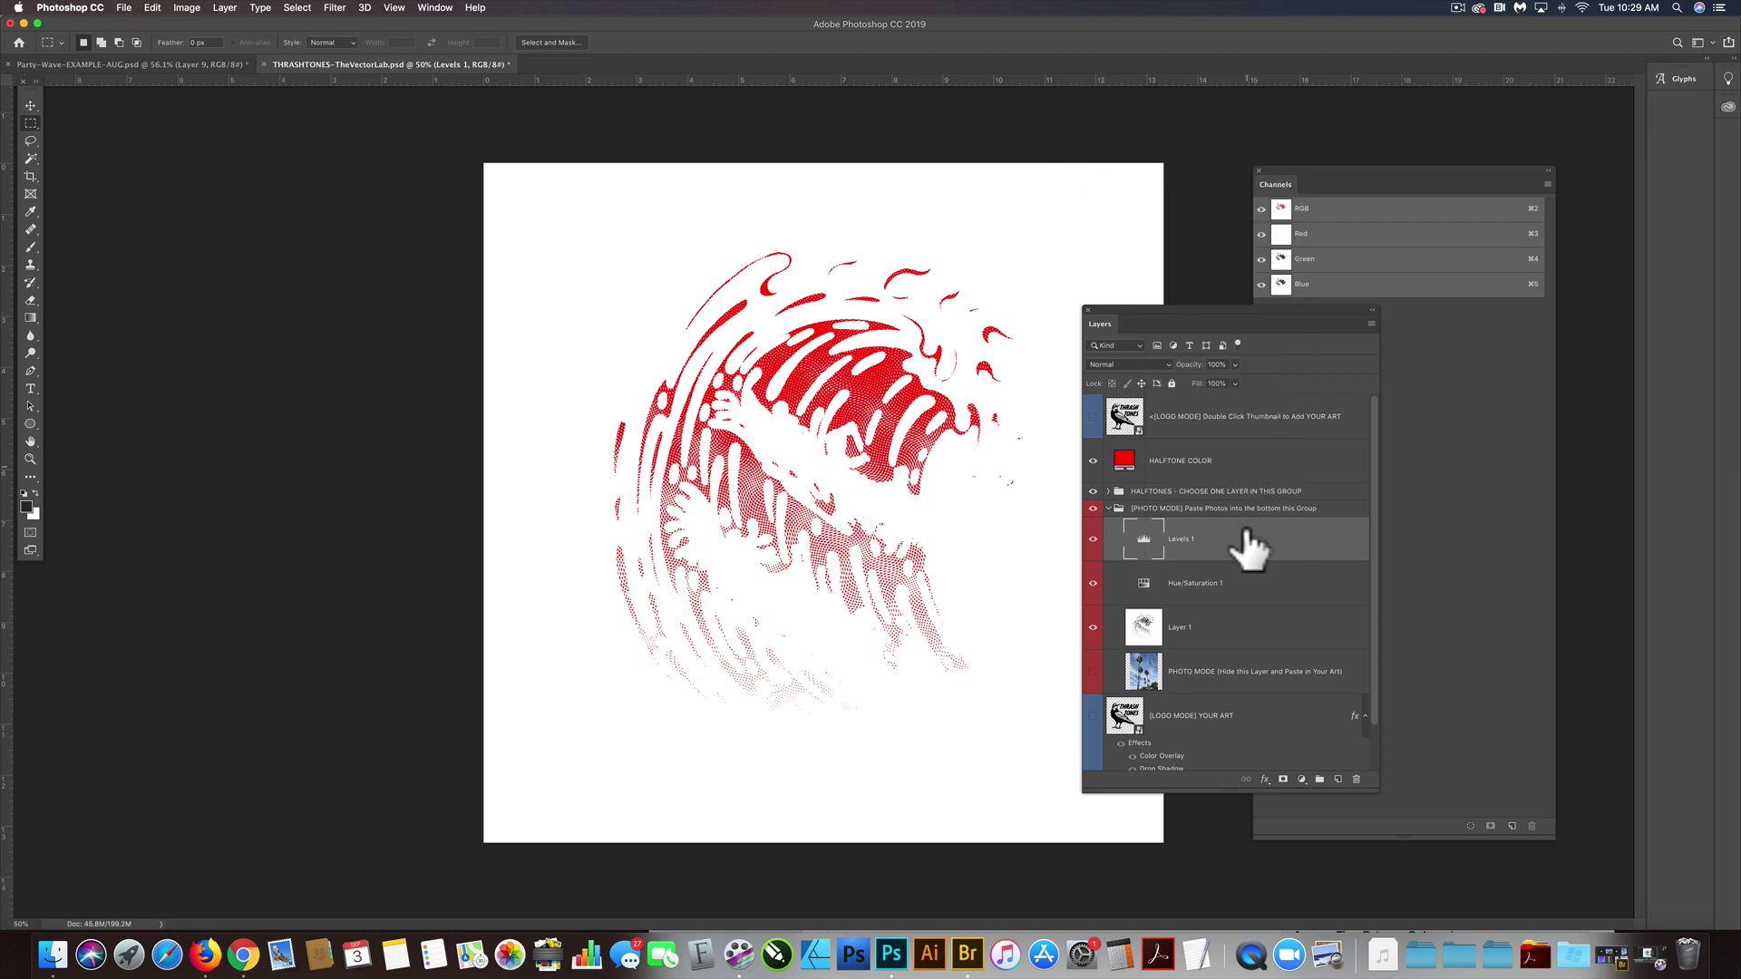
# - Change the HALFTONE COLOR fill to cyan blue (R0 G192 B255) and expand the HALFTONES group
pyautogui.doubleClick(1126, 463)
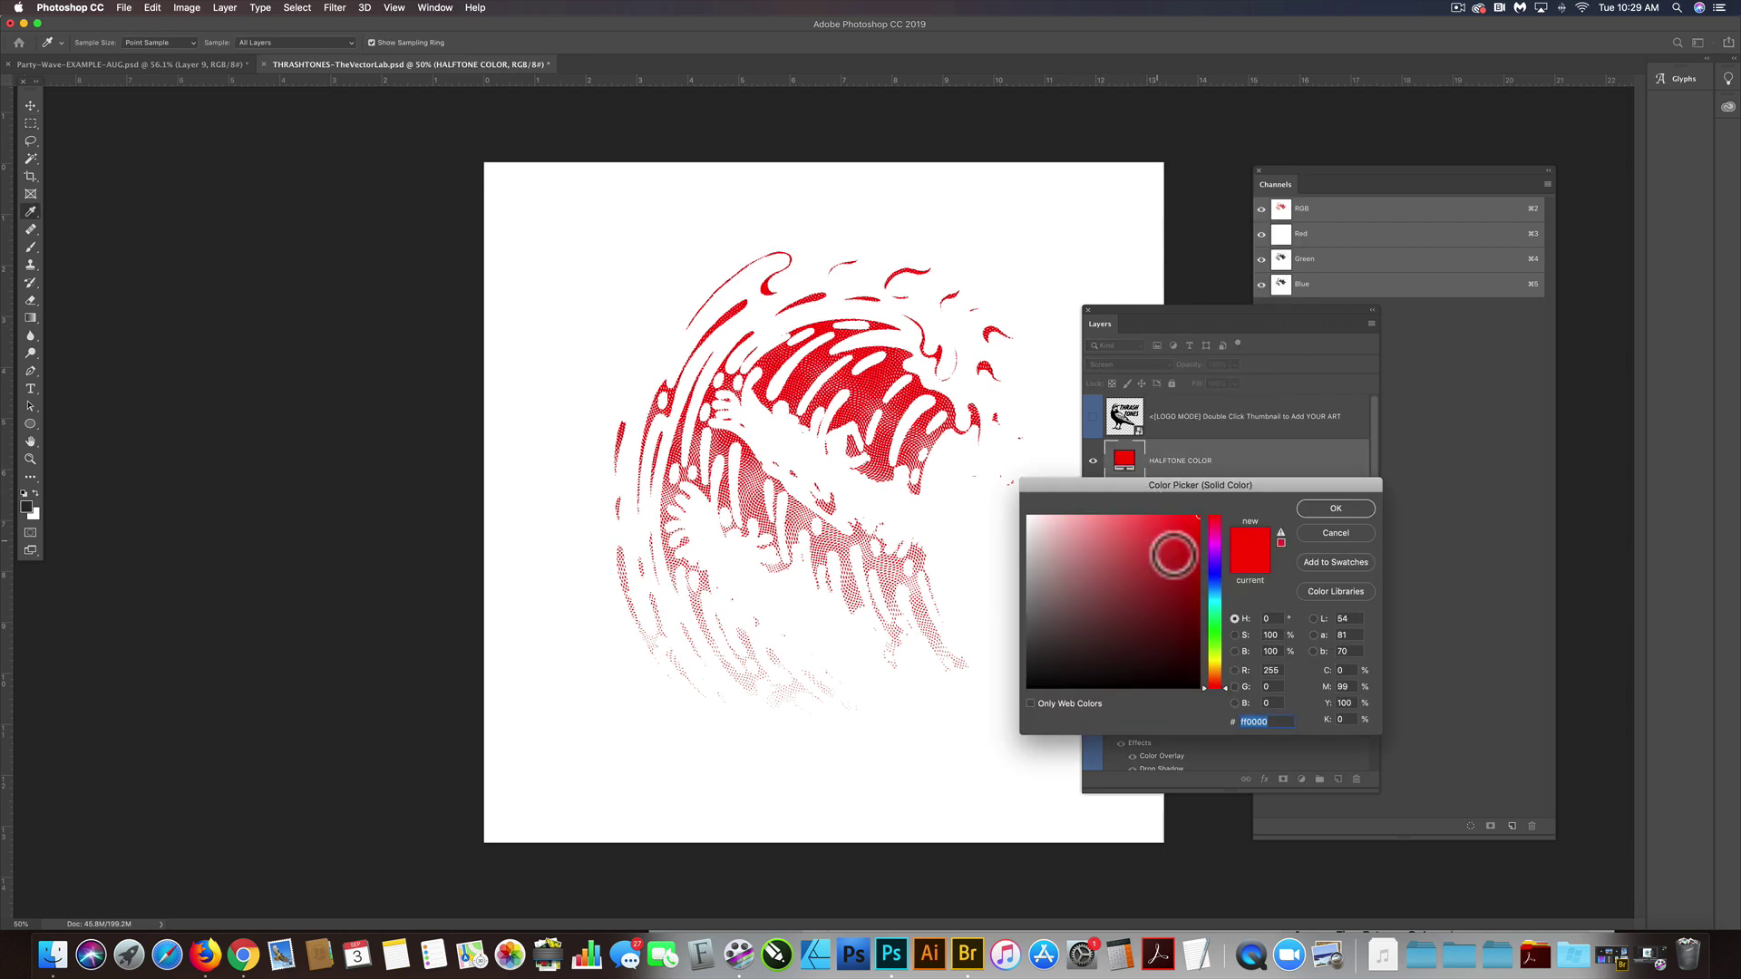
pyautogui.moveTo(1215, 578); pyautogui.dragTo(1213, 590)
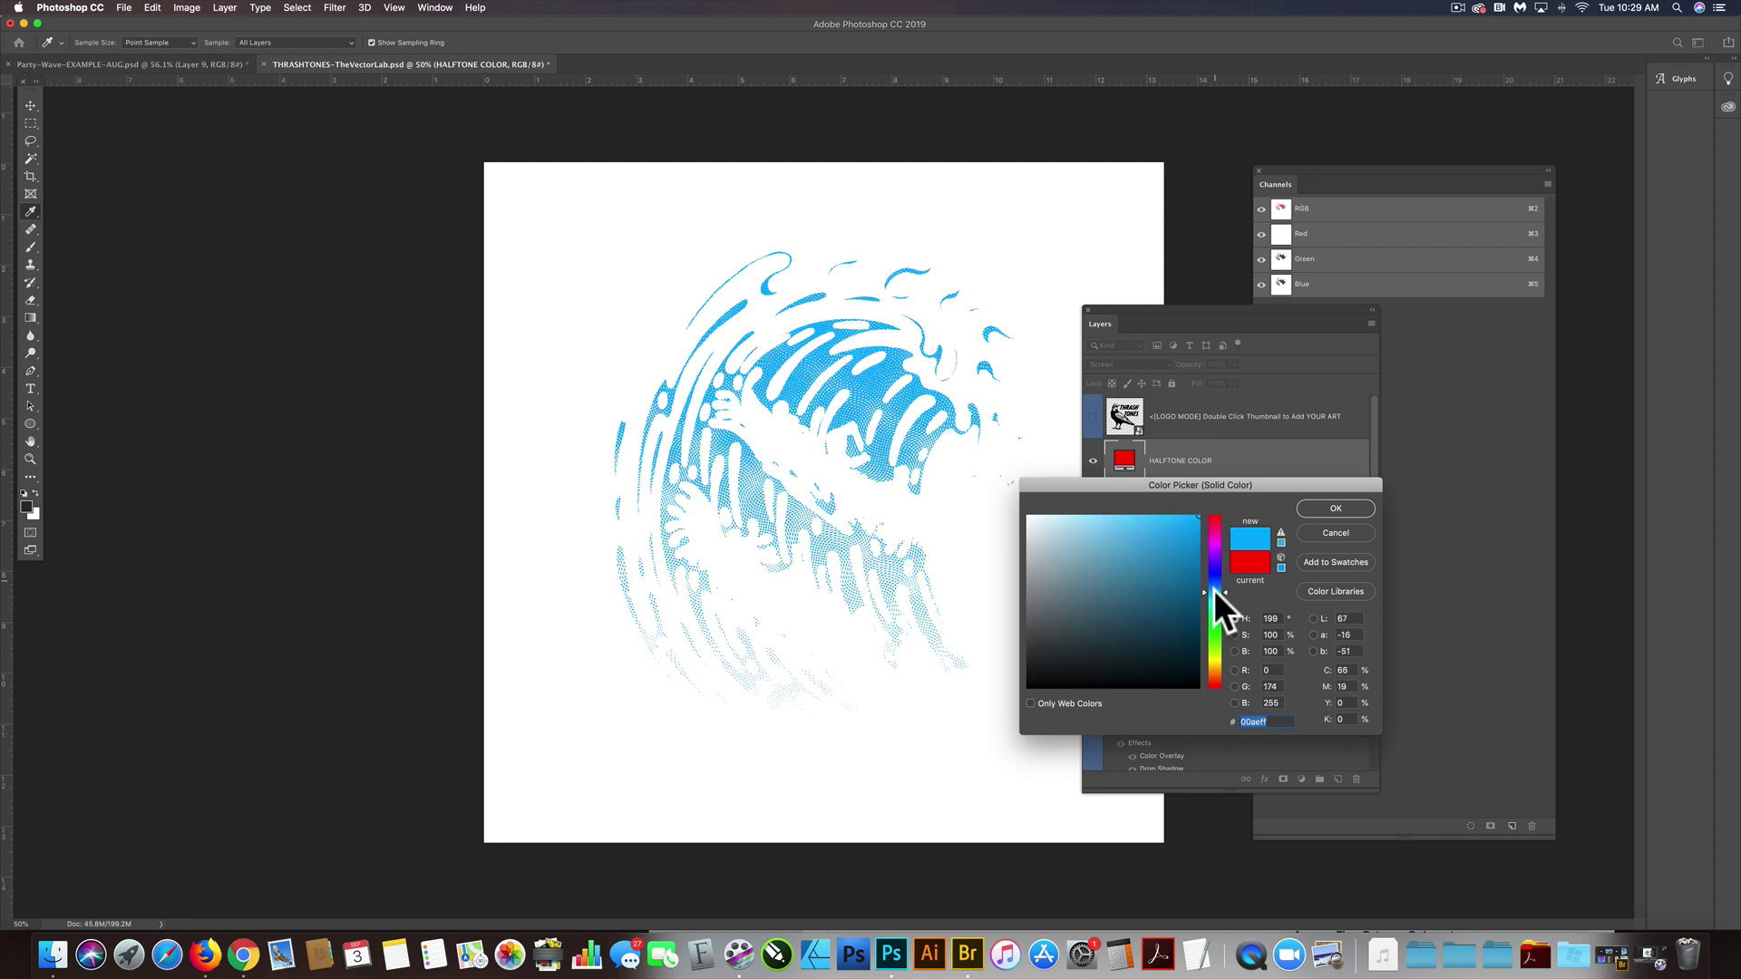
pyautogui.click(1317, 508)
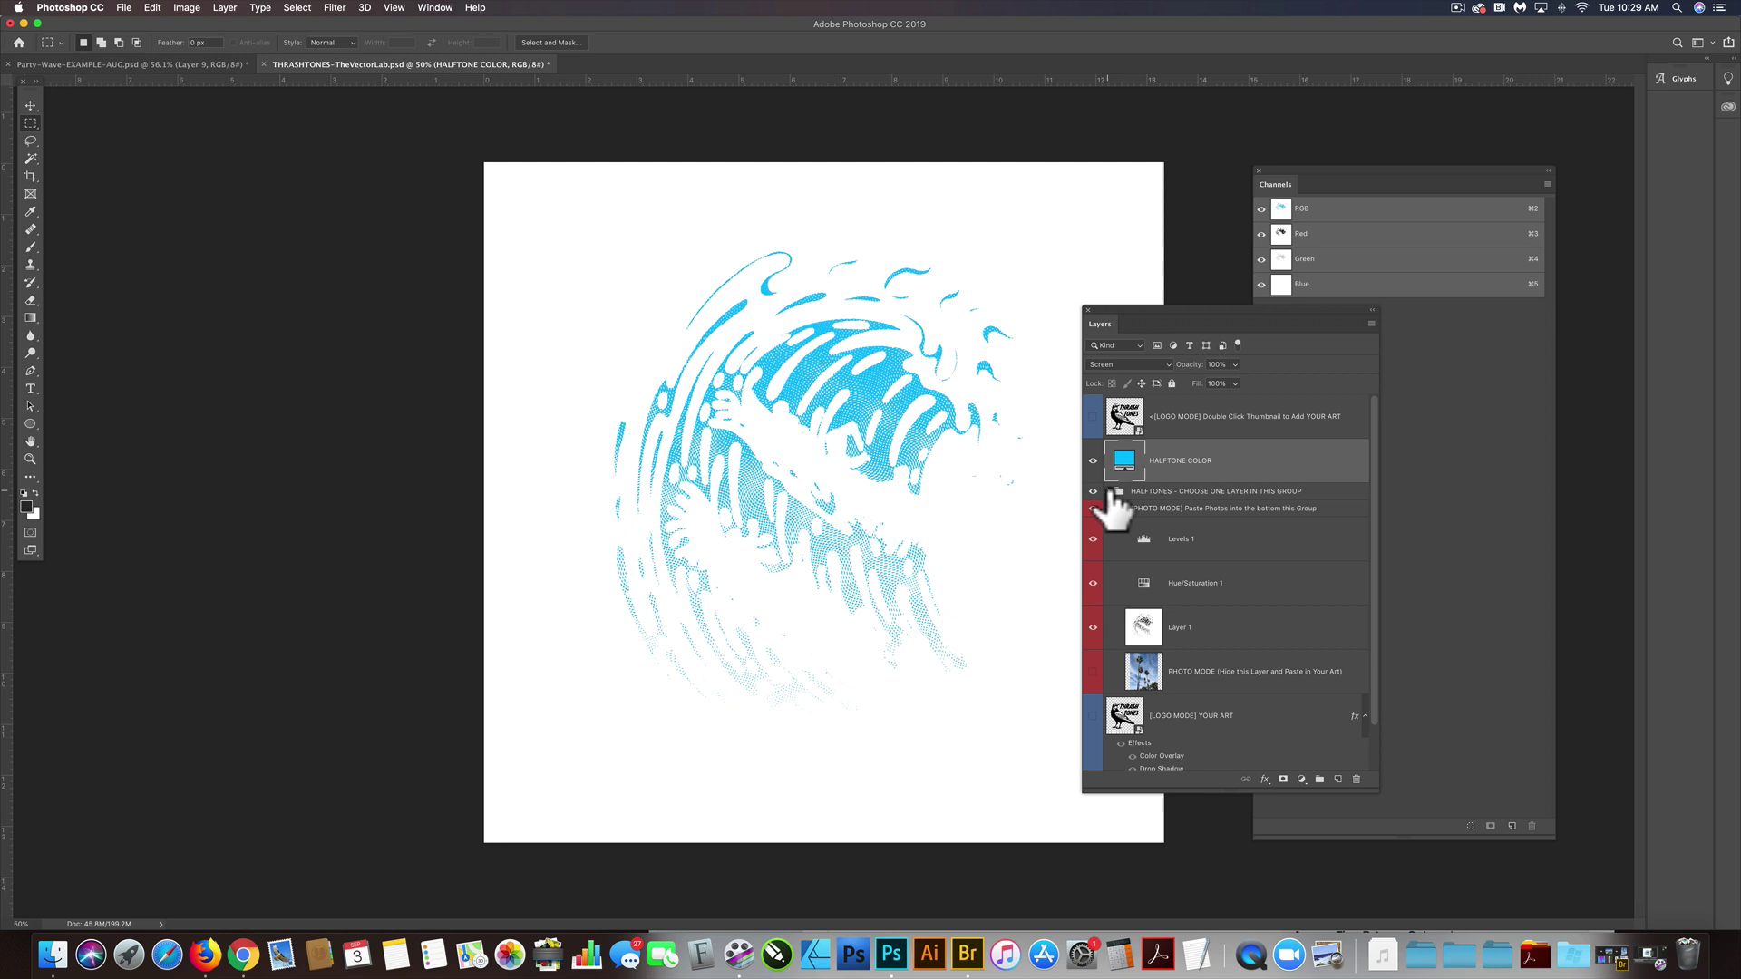
pyautogui.click(1112, 491)
# - Set the SNAKESKIN pattern fill scale to 308%
pyautogui.scroll(-5, 1229, 608)
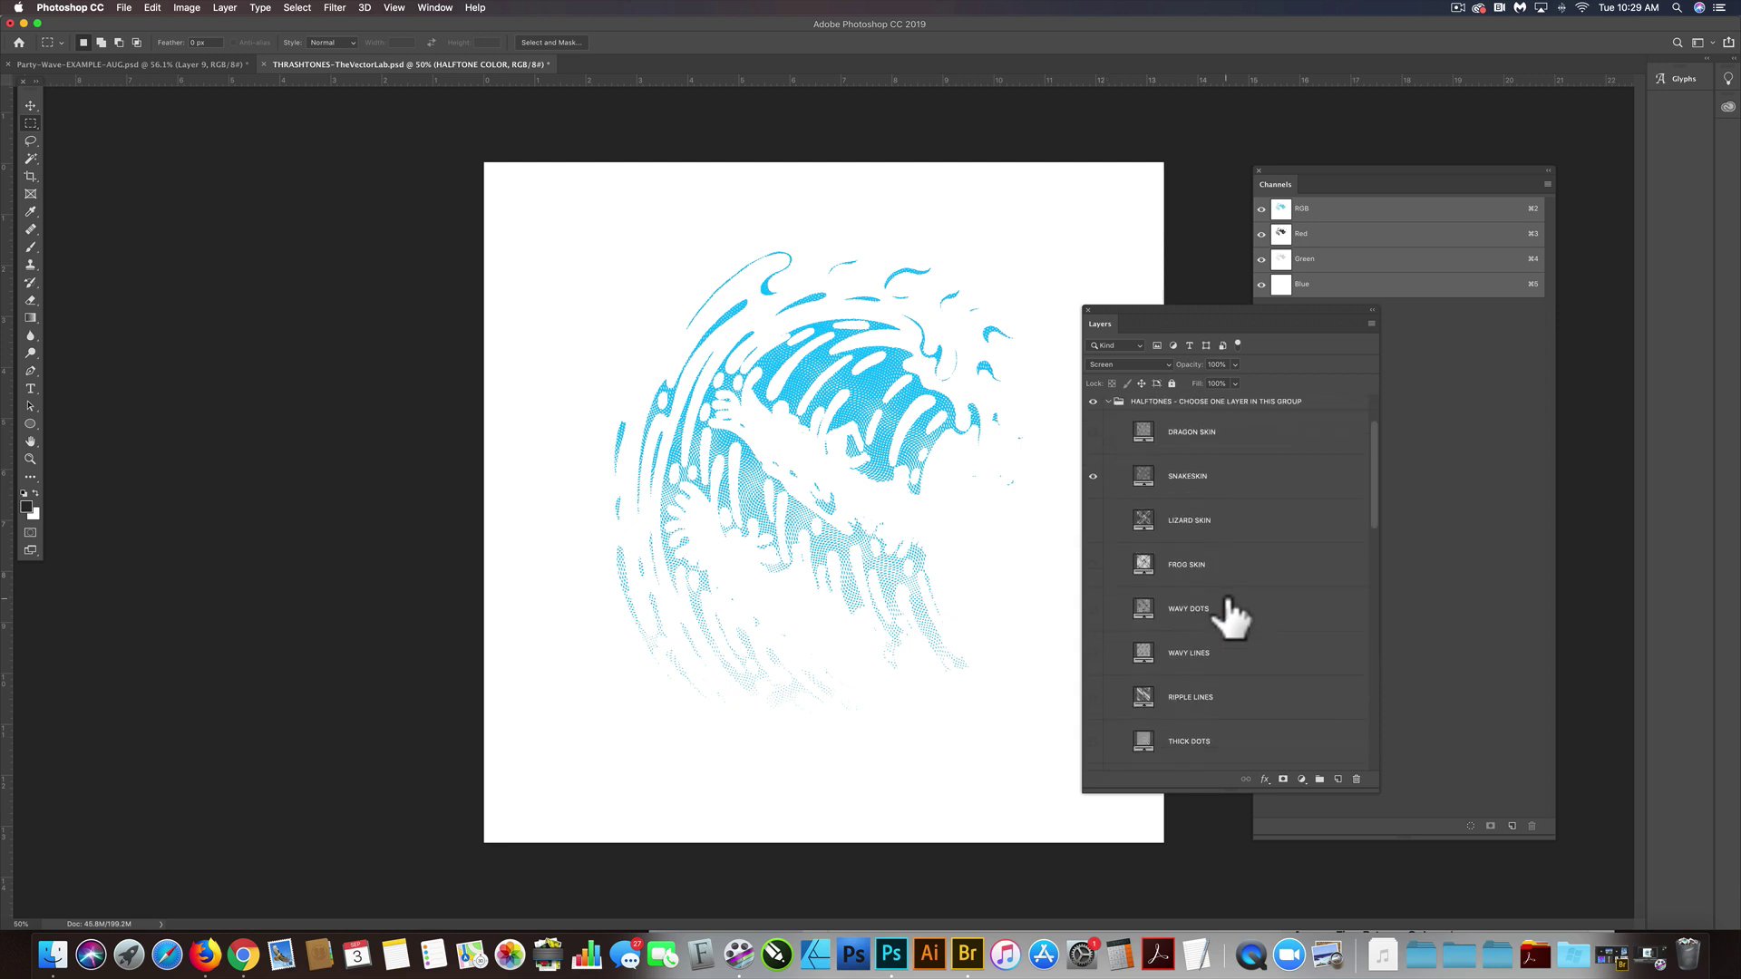
pyautogui.scroll(5, 1231, 619)
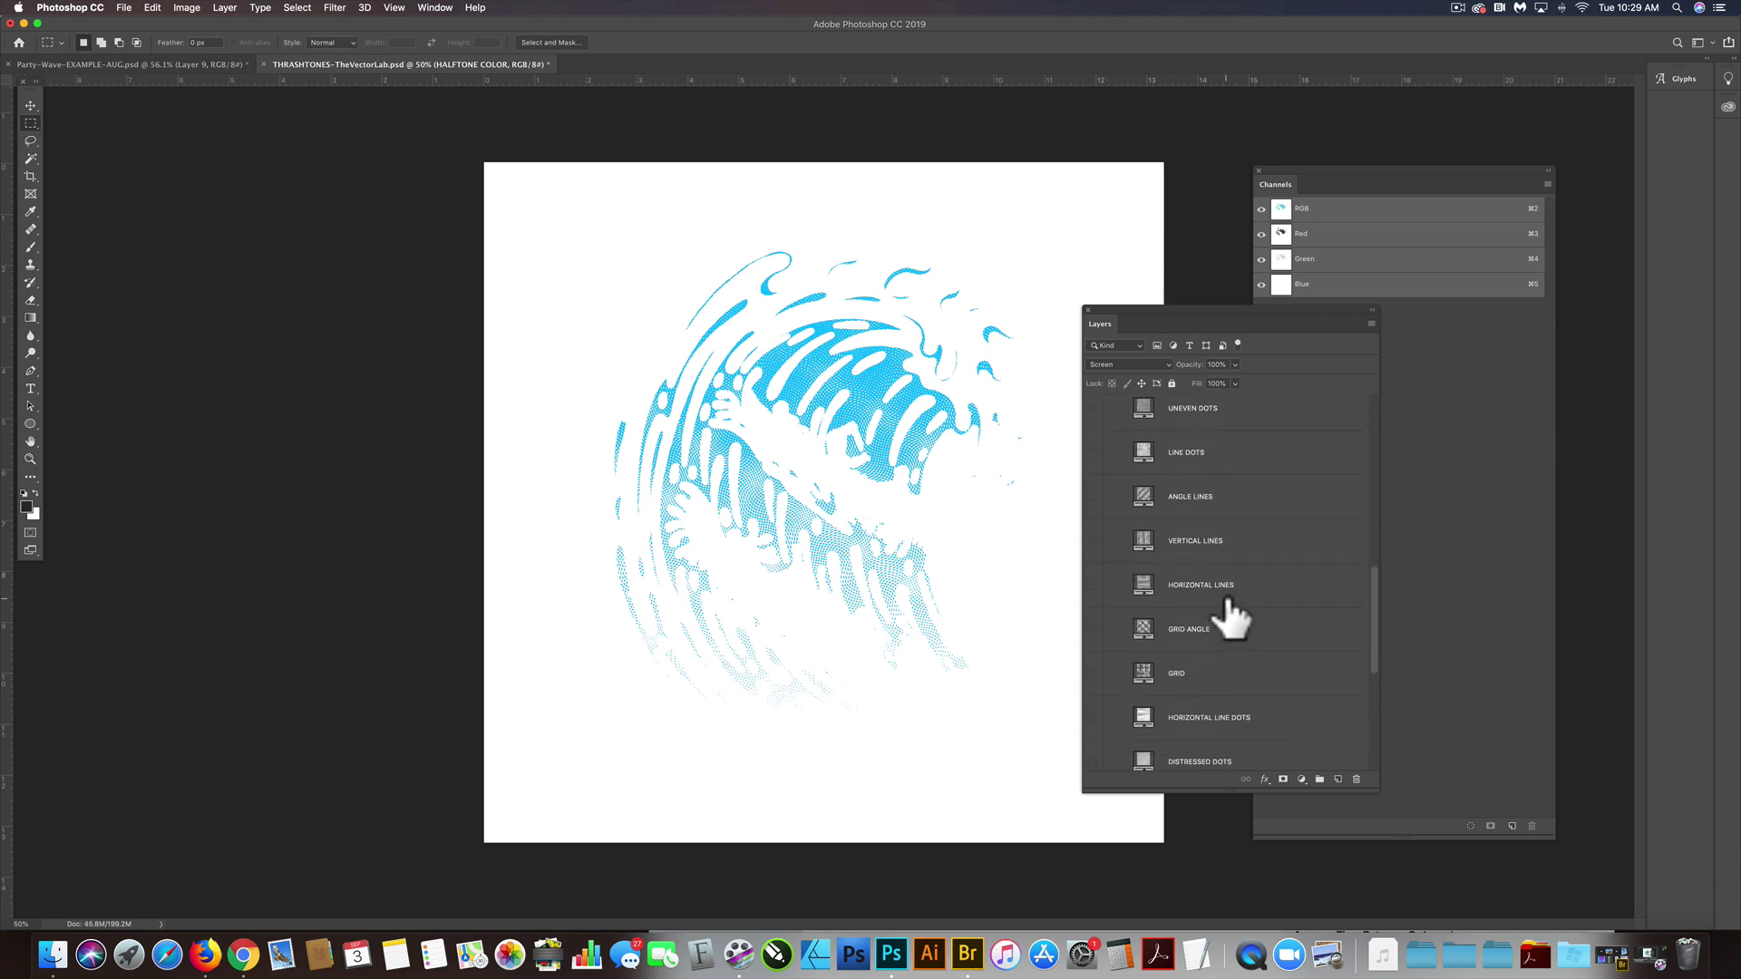
pyautogui.scroll(2, 1231, 607)
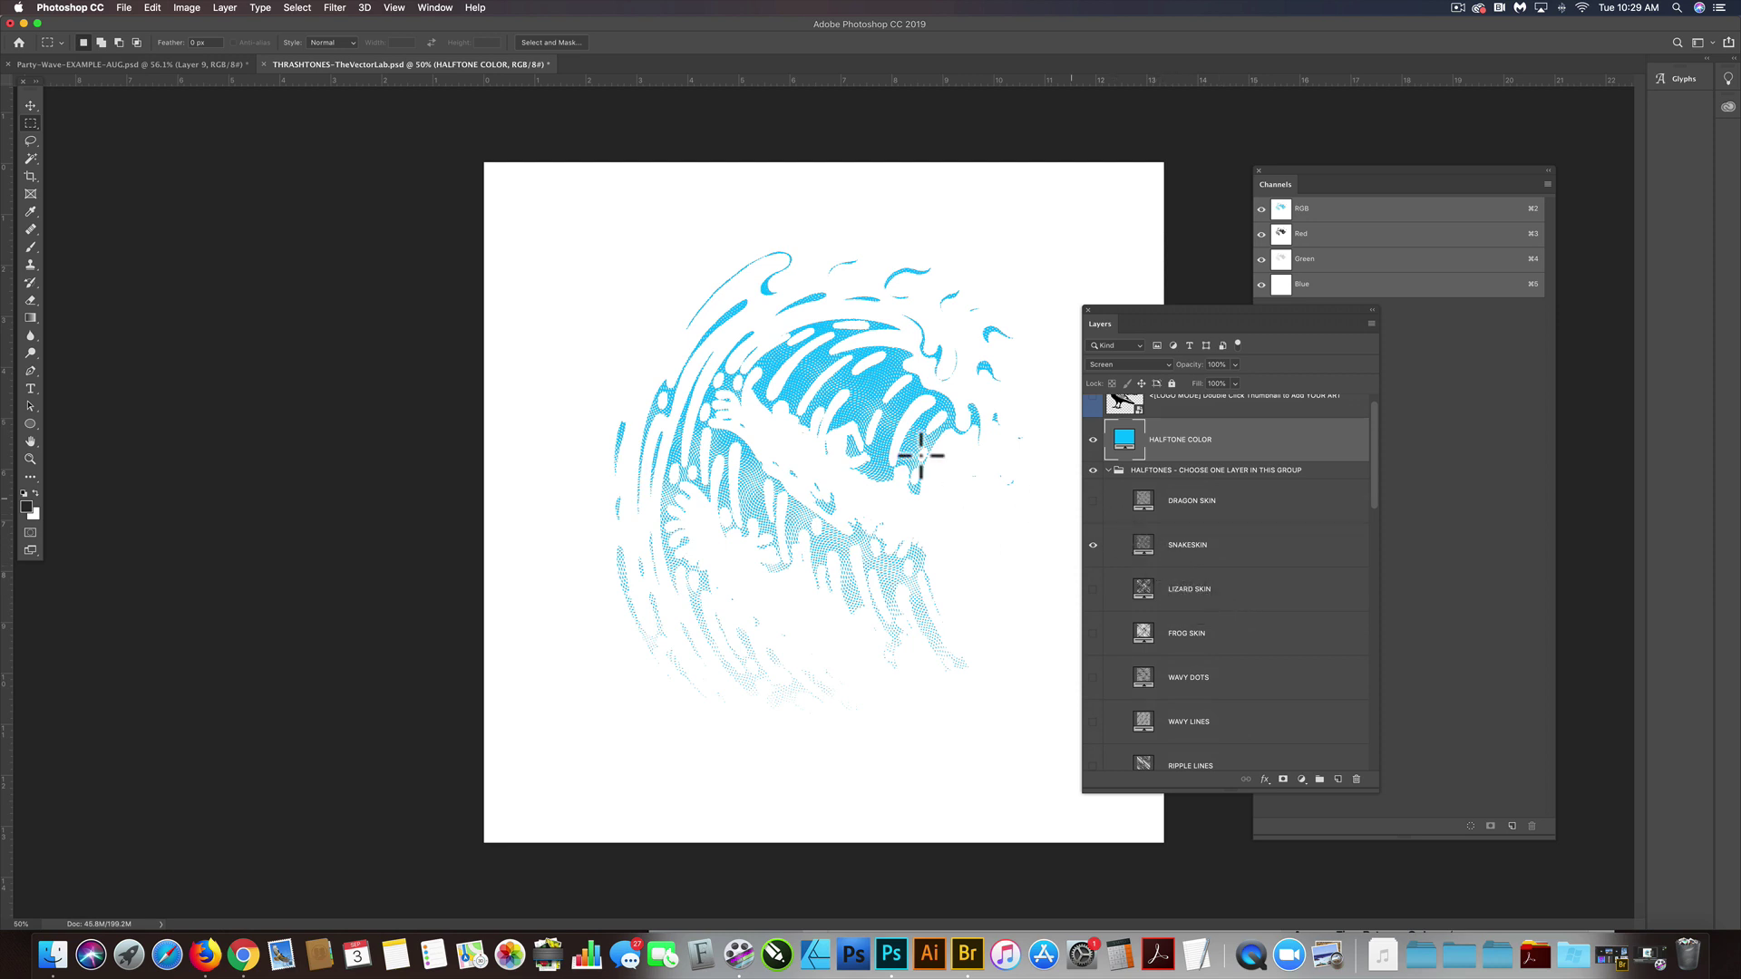
pyautogui.doubleClick(1144, 544)
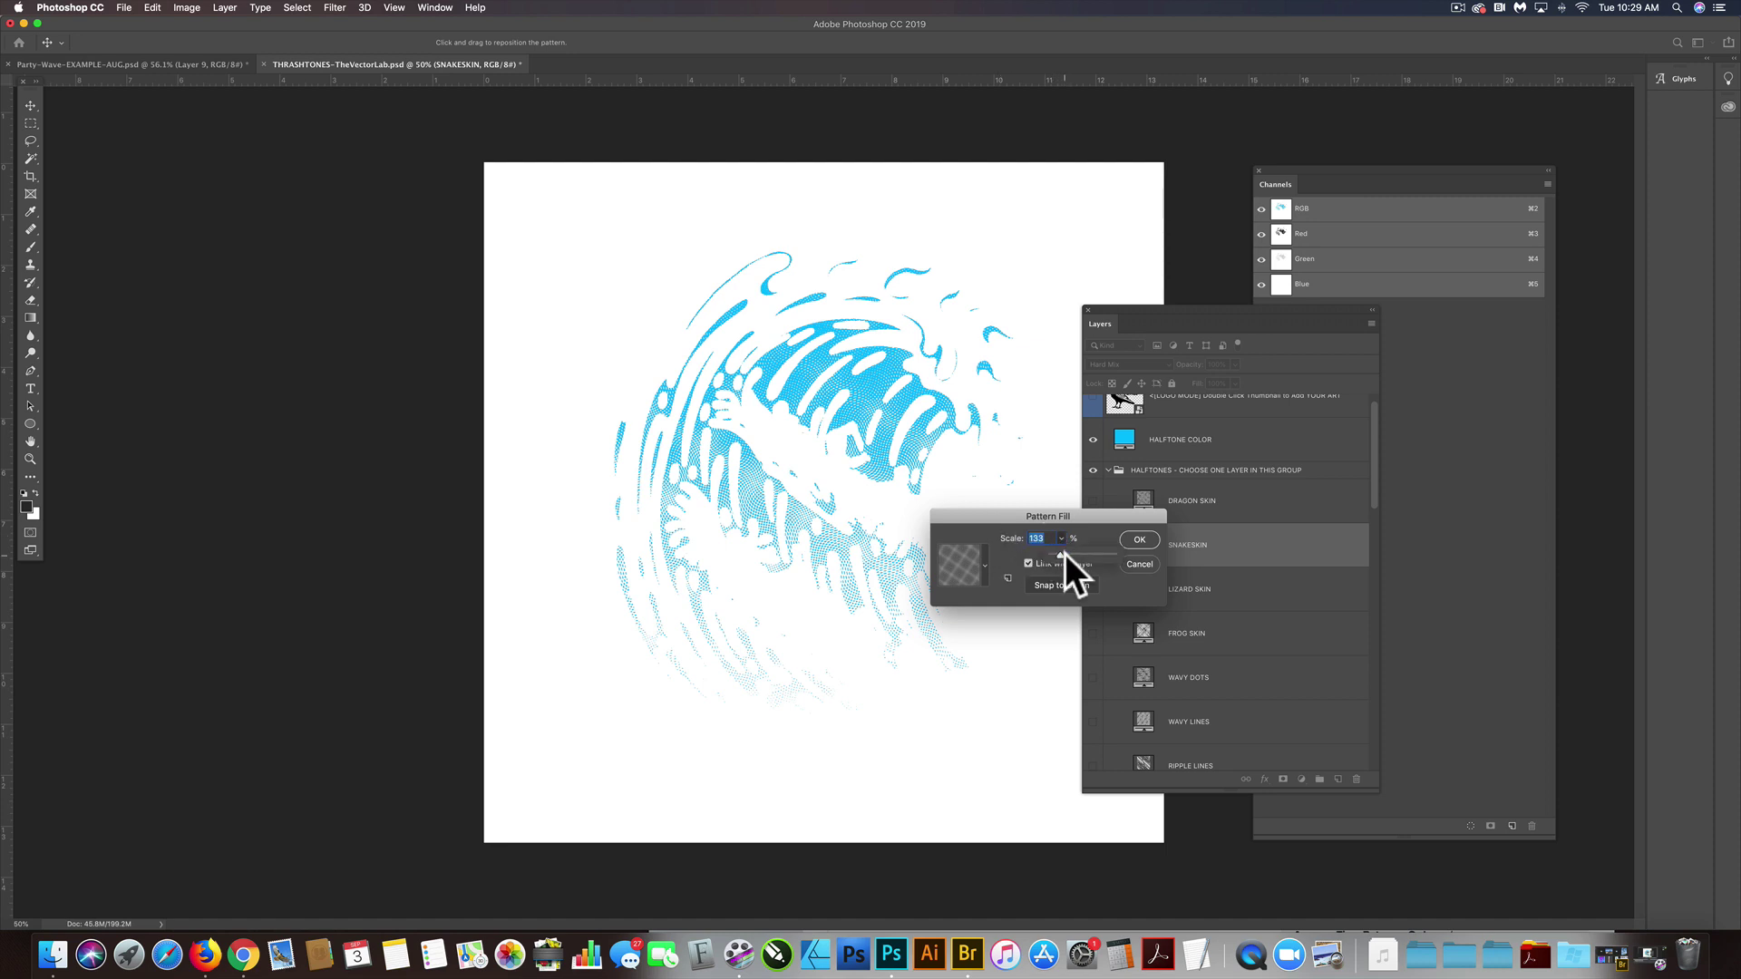
pyautogui.moveTo(1064, 553); pyautogui.dragTo(1073, 552)
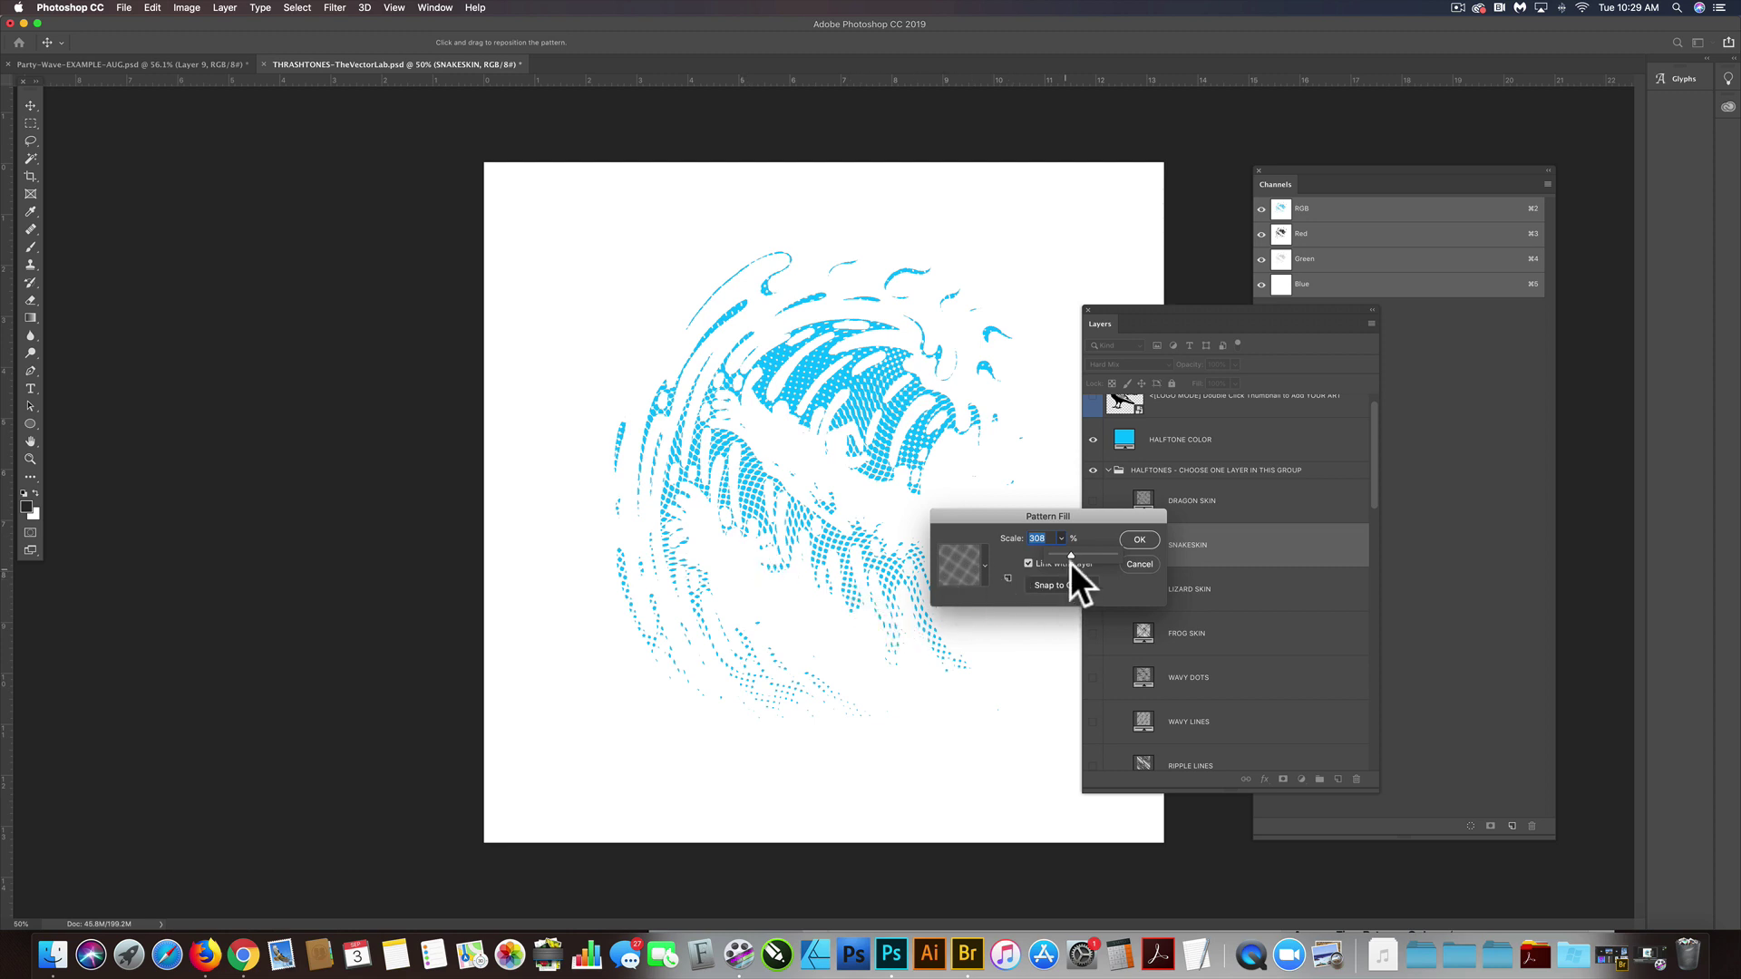
# - Apply SNAKESKIN at 308%, then swap to DRAGON SKIN scaled to 221%
pyautogui.click(1140, 543)
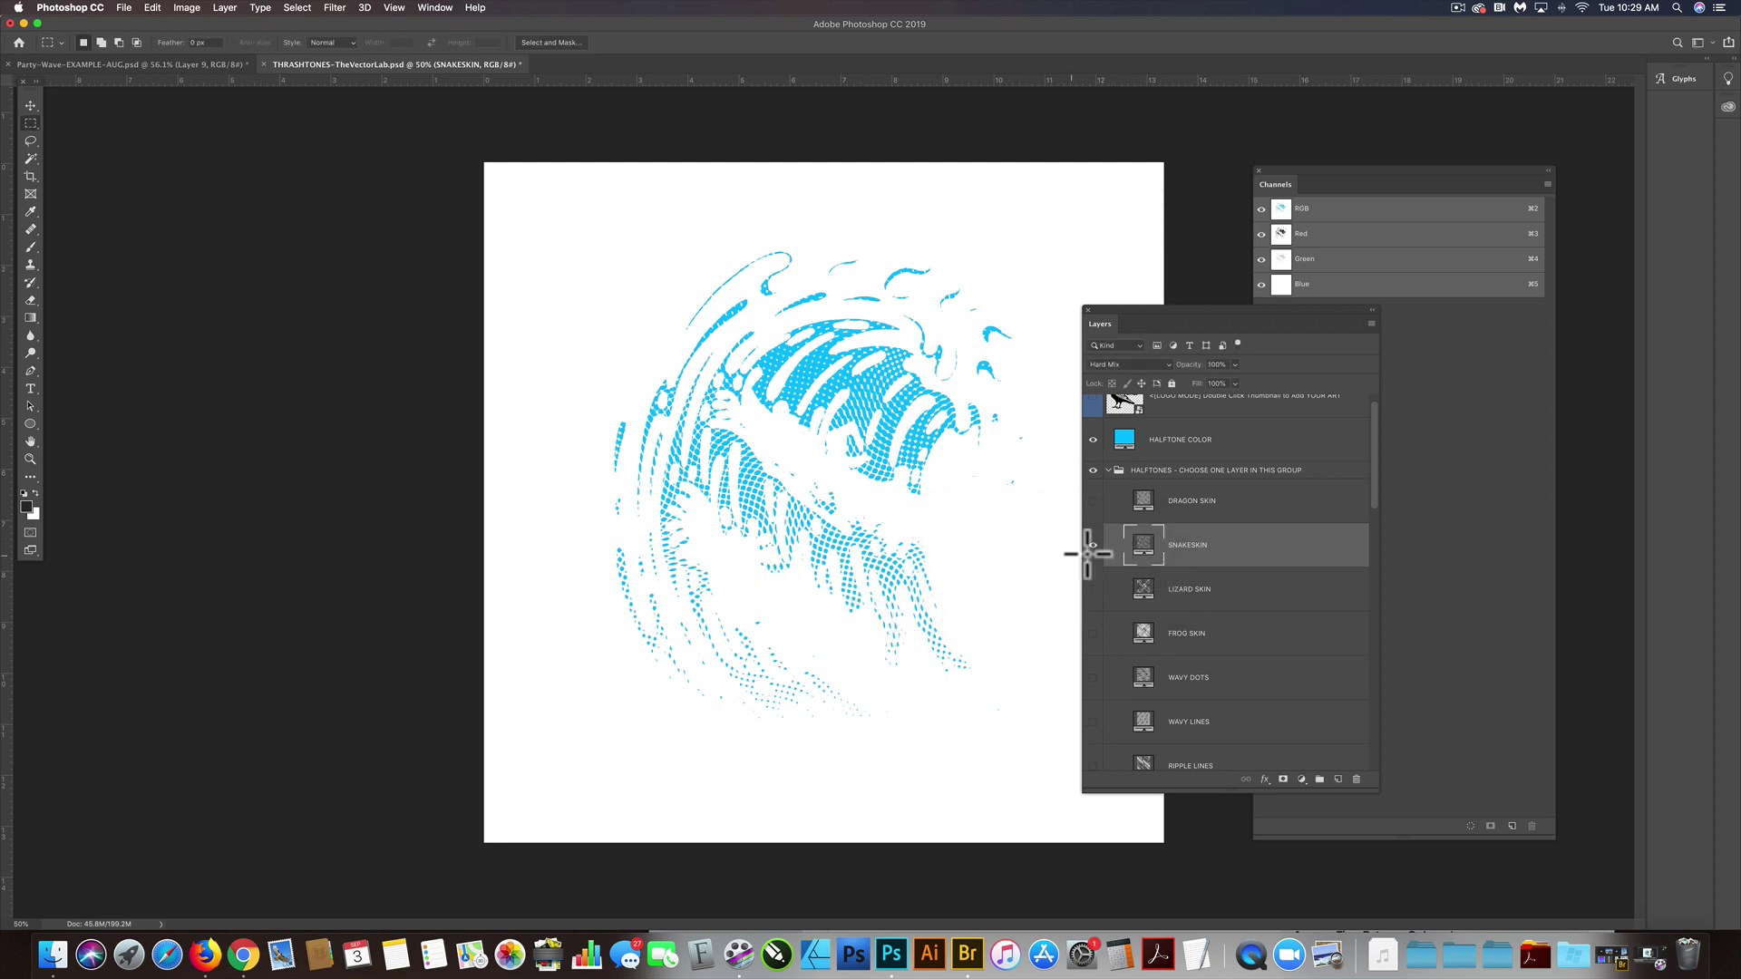
pyautogui.click(1093, 544)
pyautogui.click(1093, 501)
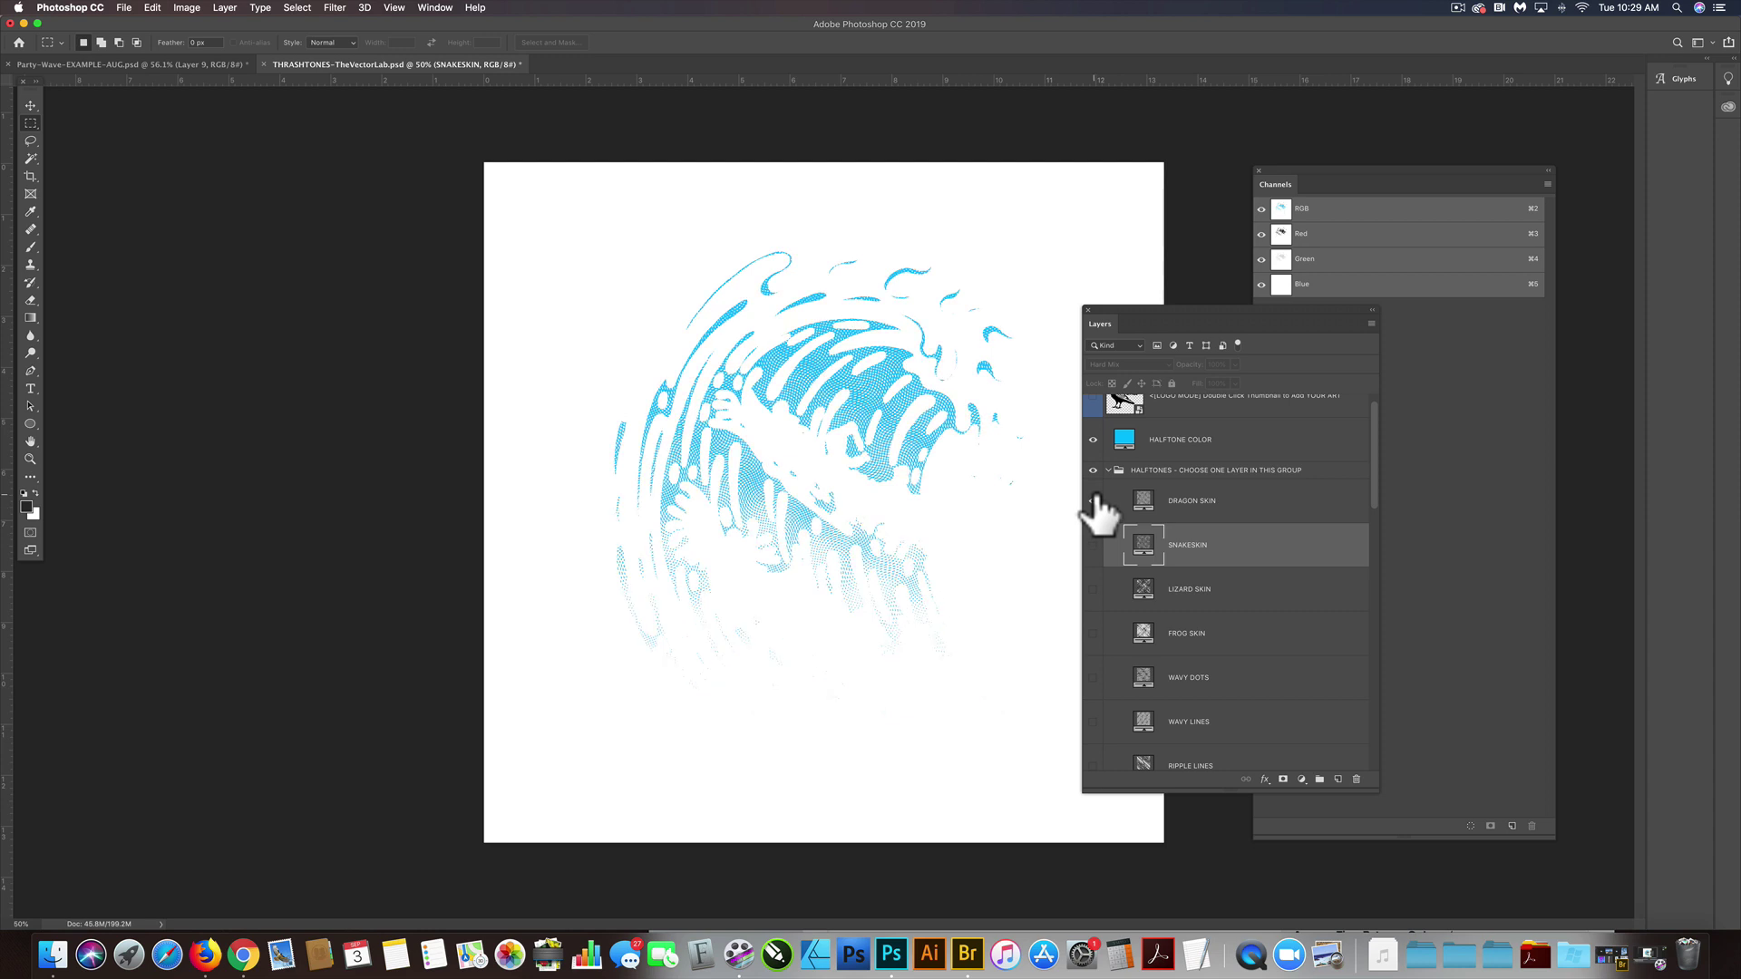
pyautogui.doubleClick(1142, 500)
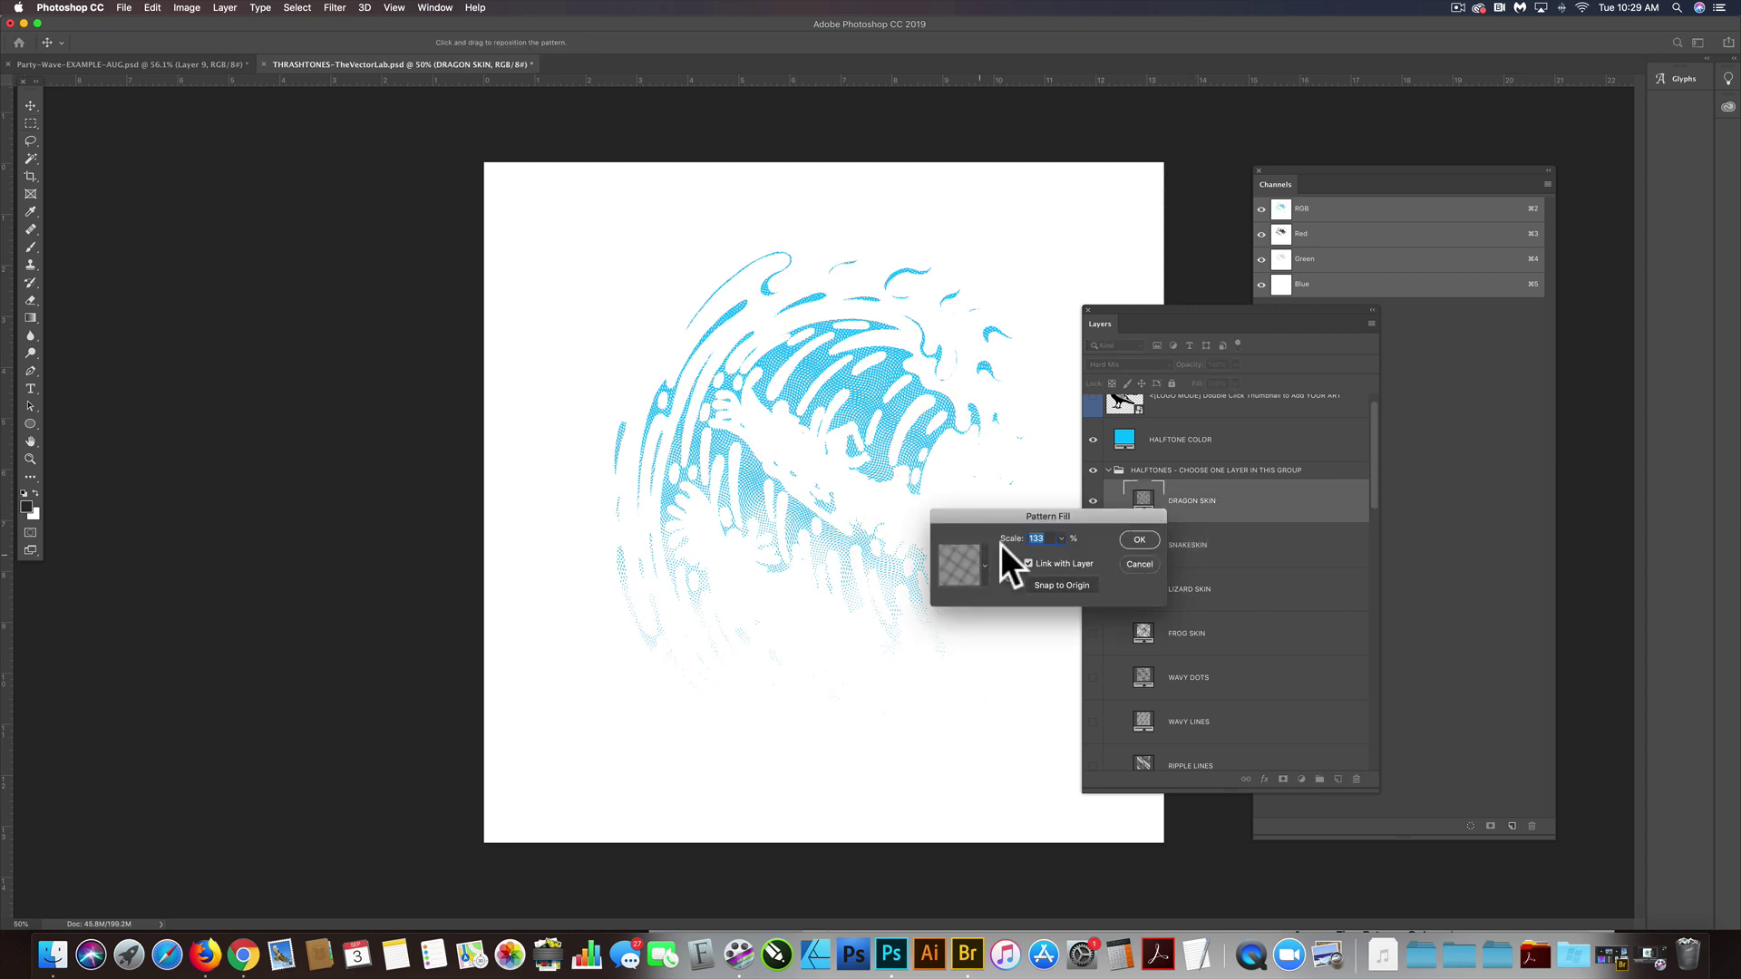
pyautogui.moveTo(1062, 547); pyautogui.dragTo(1066, 553)
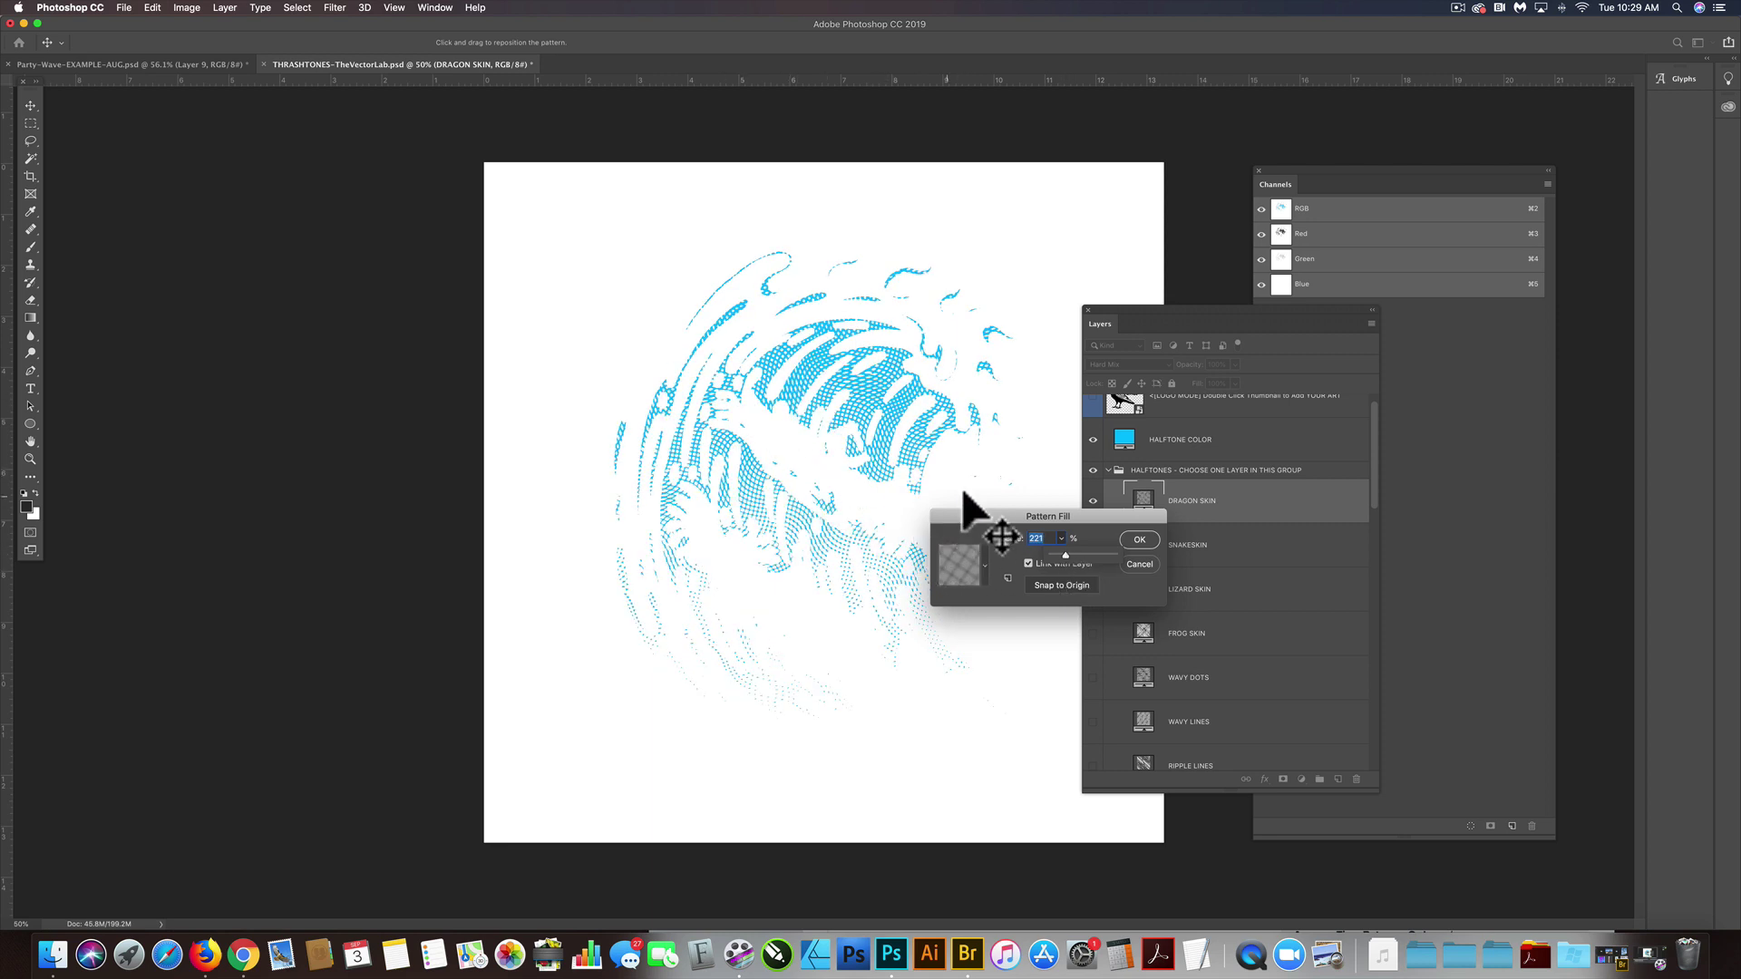
pyautogui.click(1140, 539)
# - Replace DRAGON SKIN with FROG SKIN and scale it to about 199%
pyautogui.click(1093, 501)
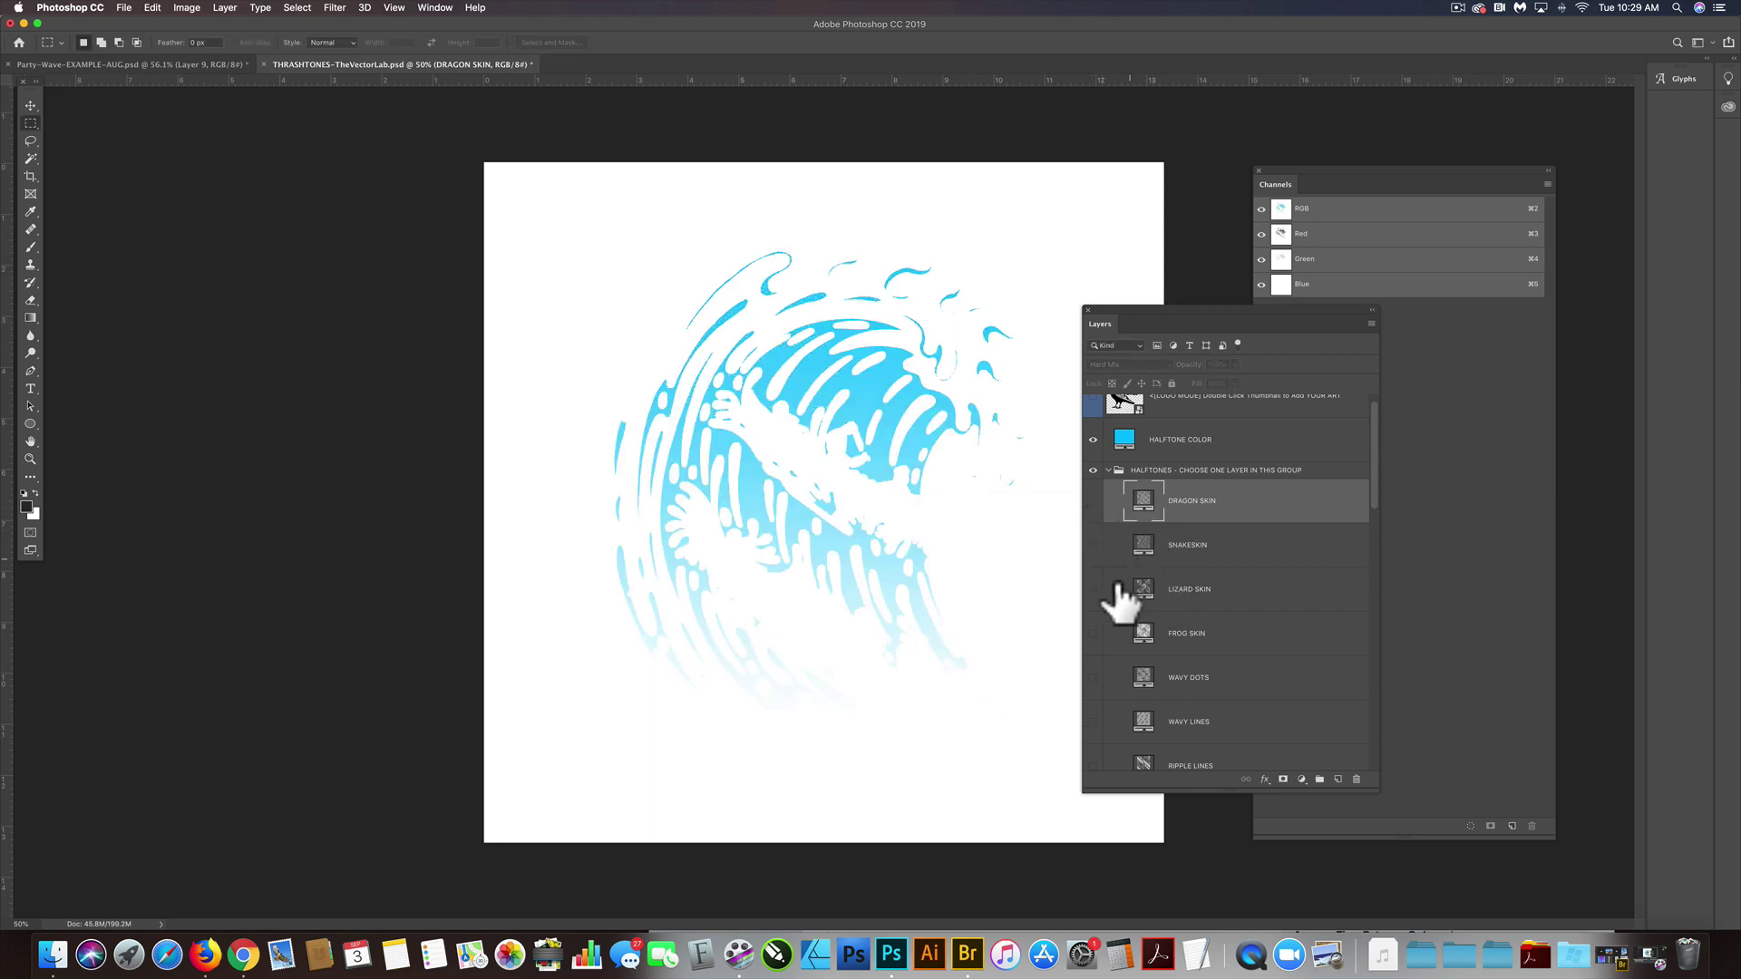
pyautogui.click(1092, 634)
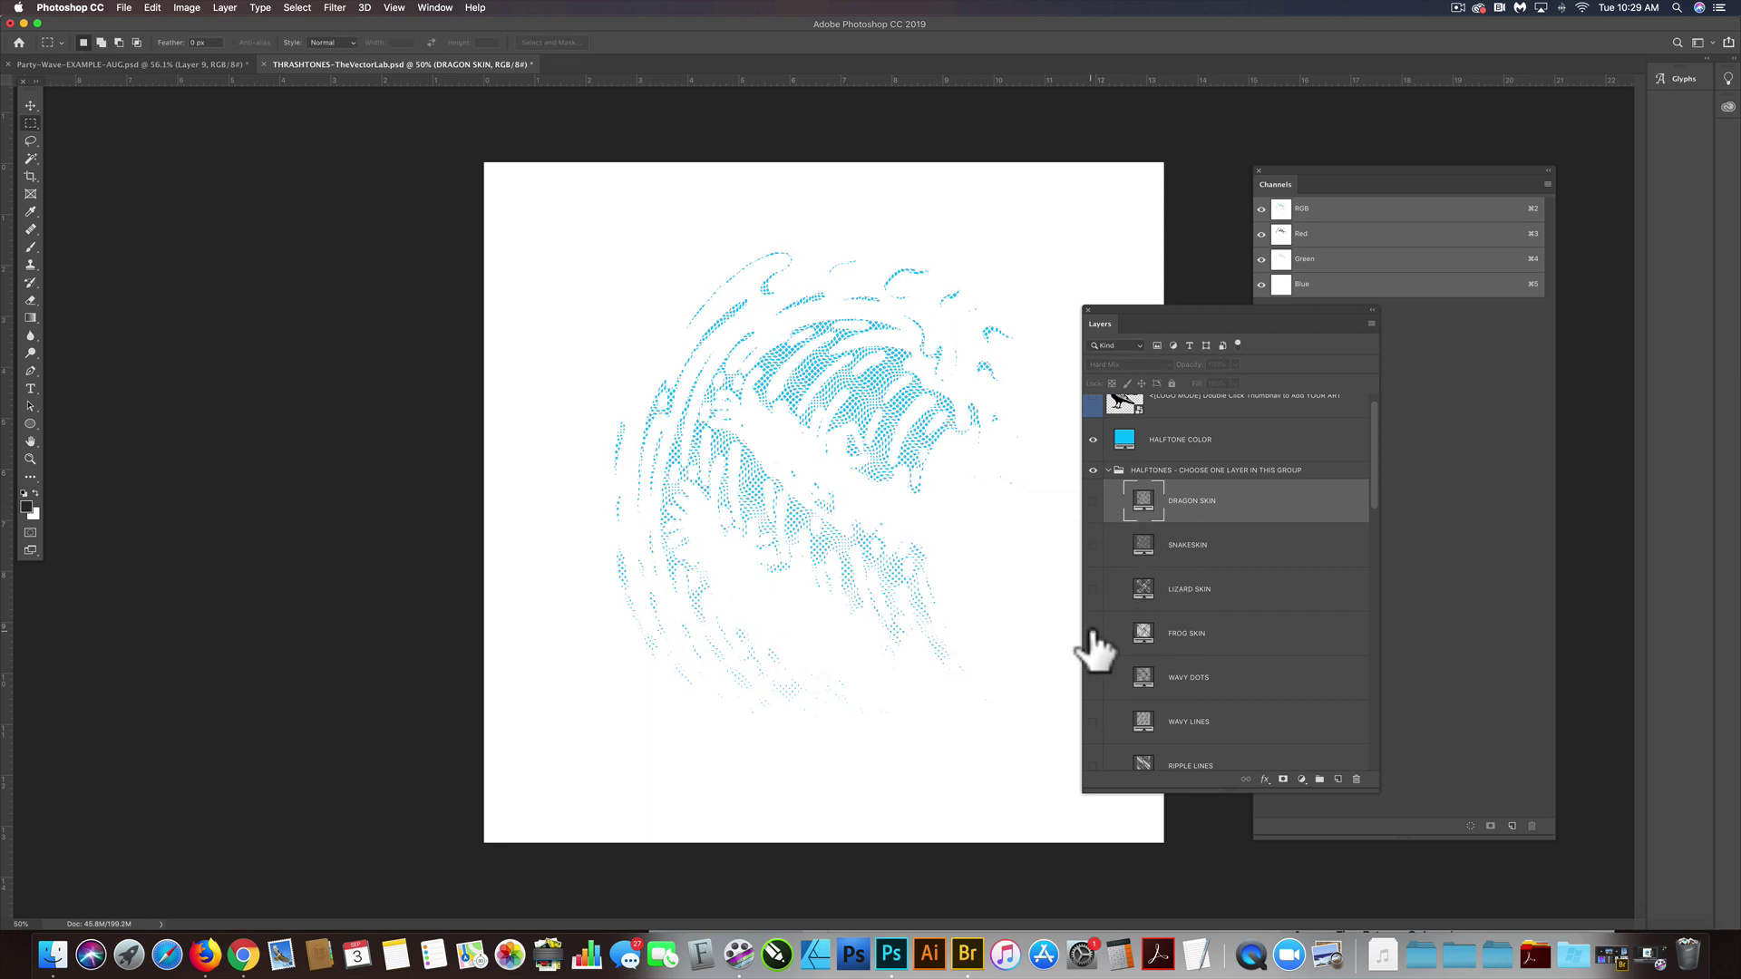
pyautogui.doubleClick(1142, 632)
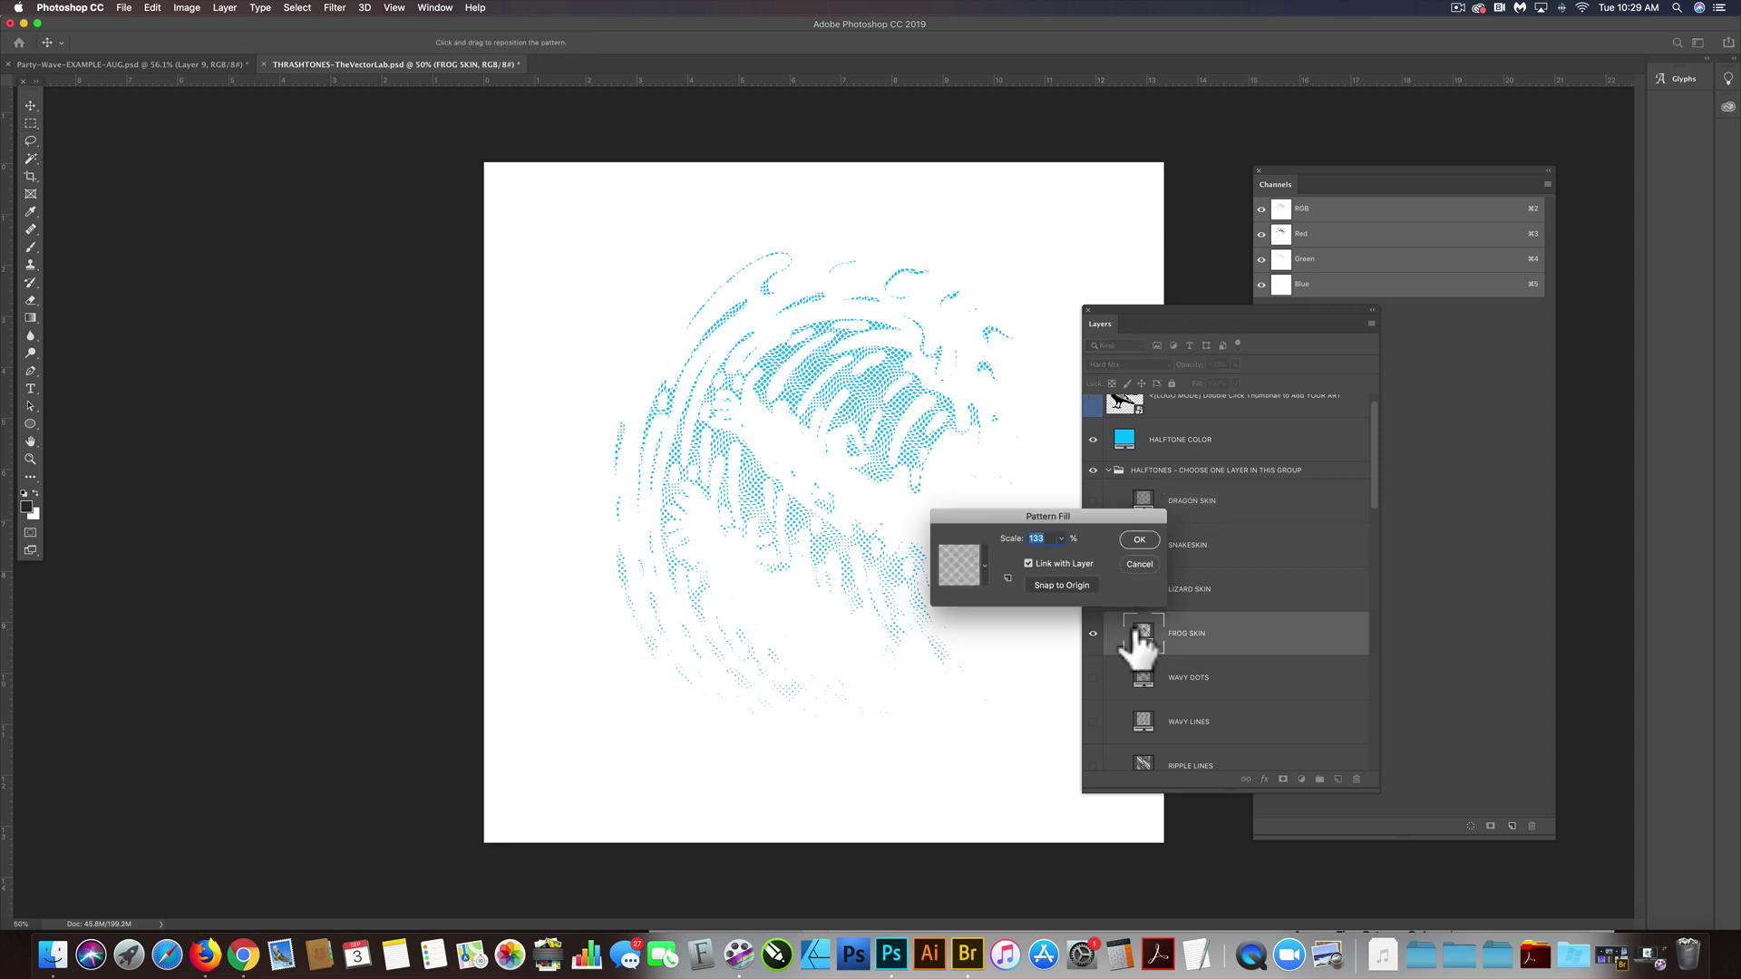
pyautogui.moveTo(1085, 553); pyautogui.dragTo(1066, 551)
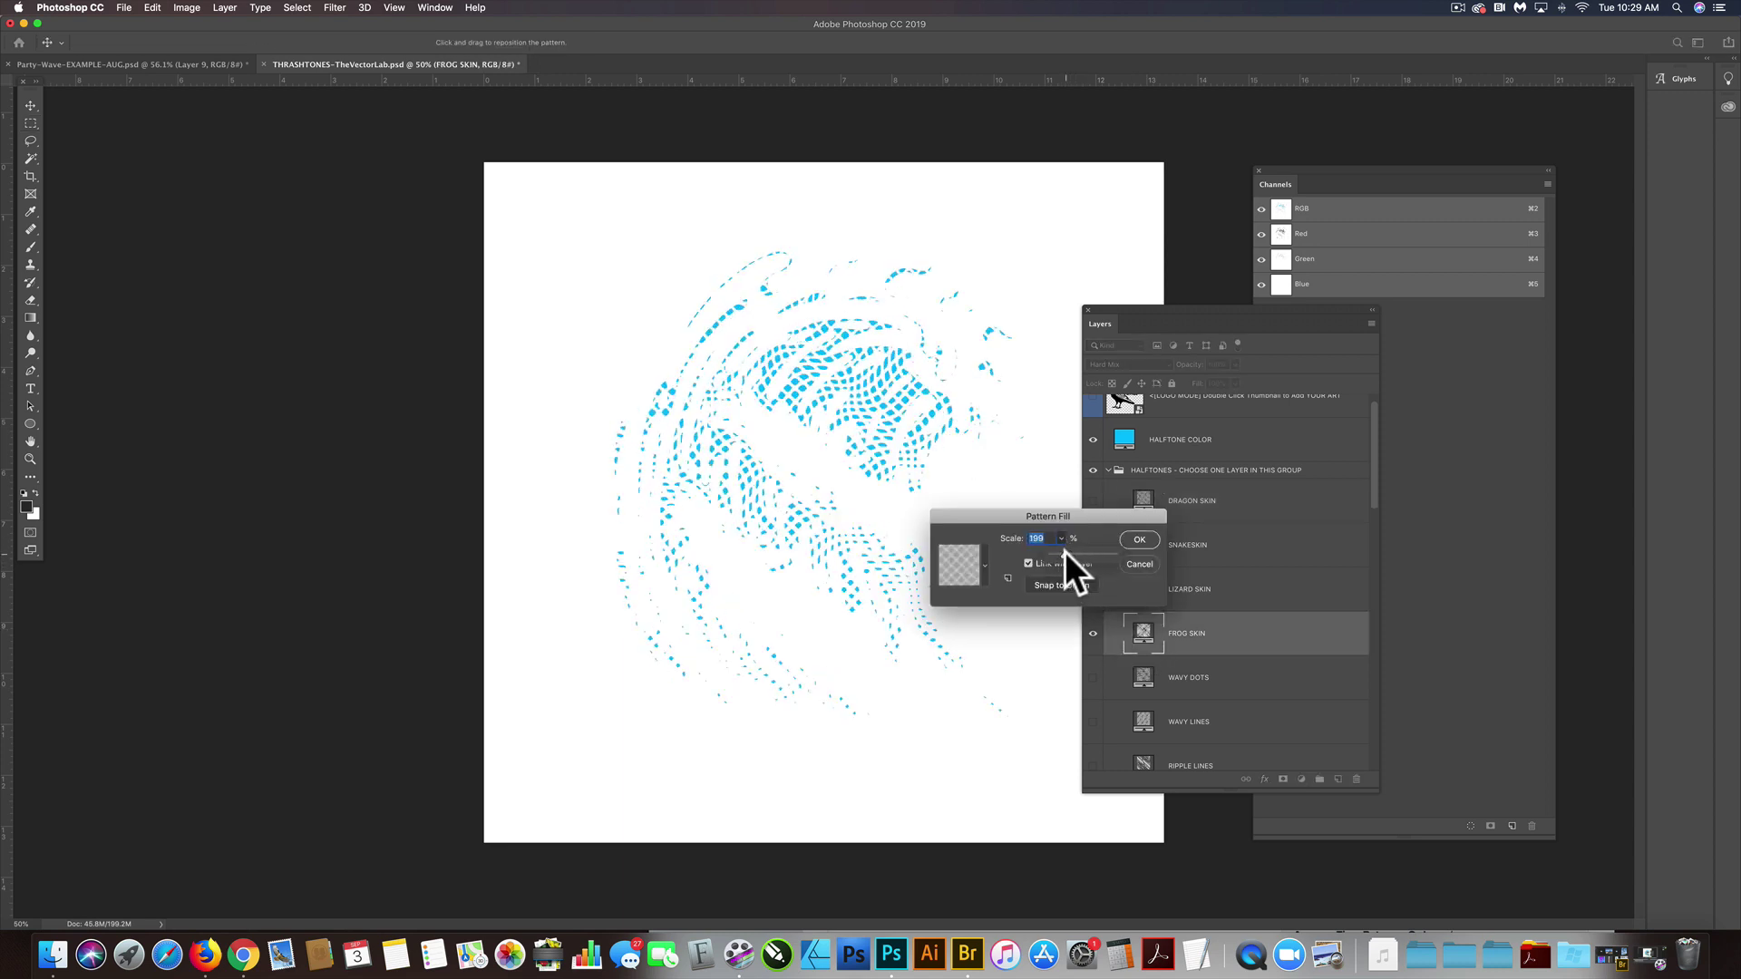
# - Apply the FROG SKIN scale, then hide the FROG SKIN texture
pyautogui.click(1145, 536)
pyautogui.scroll(-4, 1260, 571)
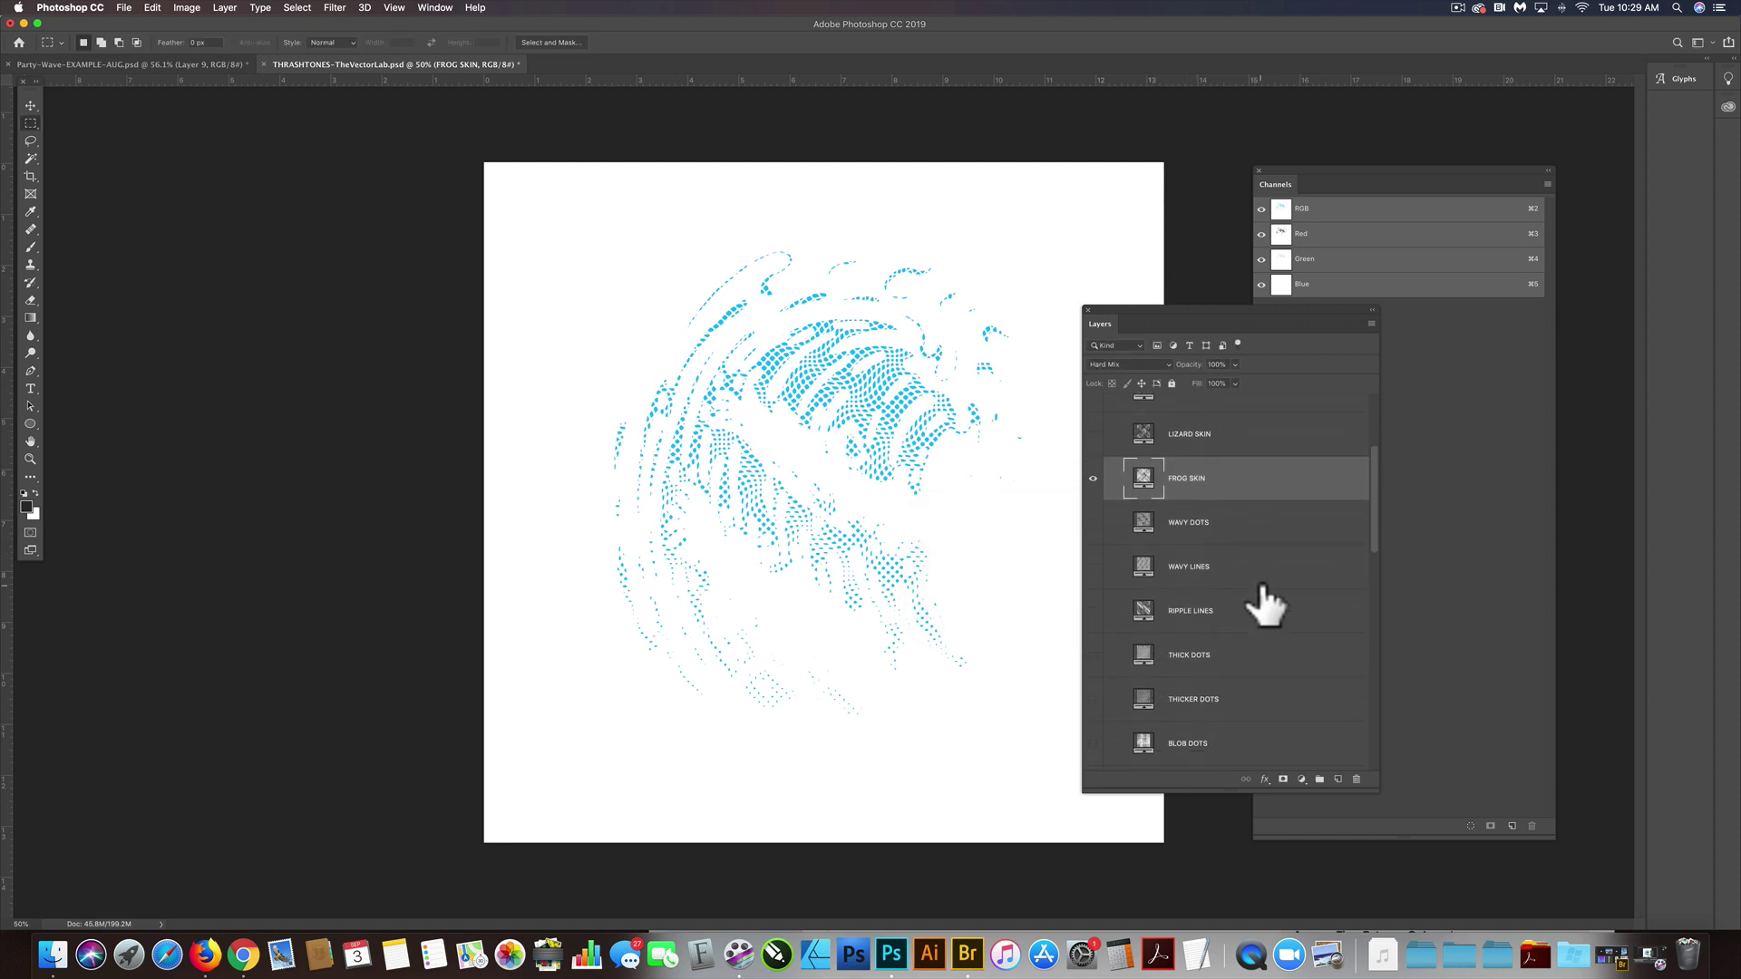
pyautogui.scroll(-10, 1265, 605)
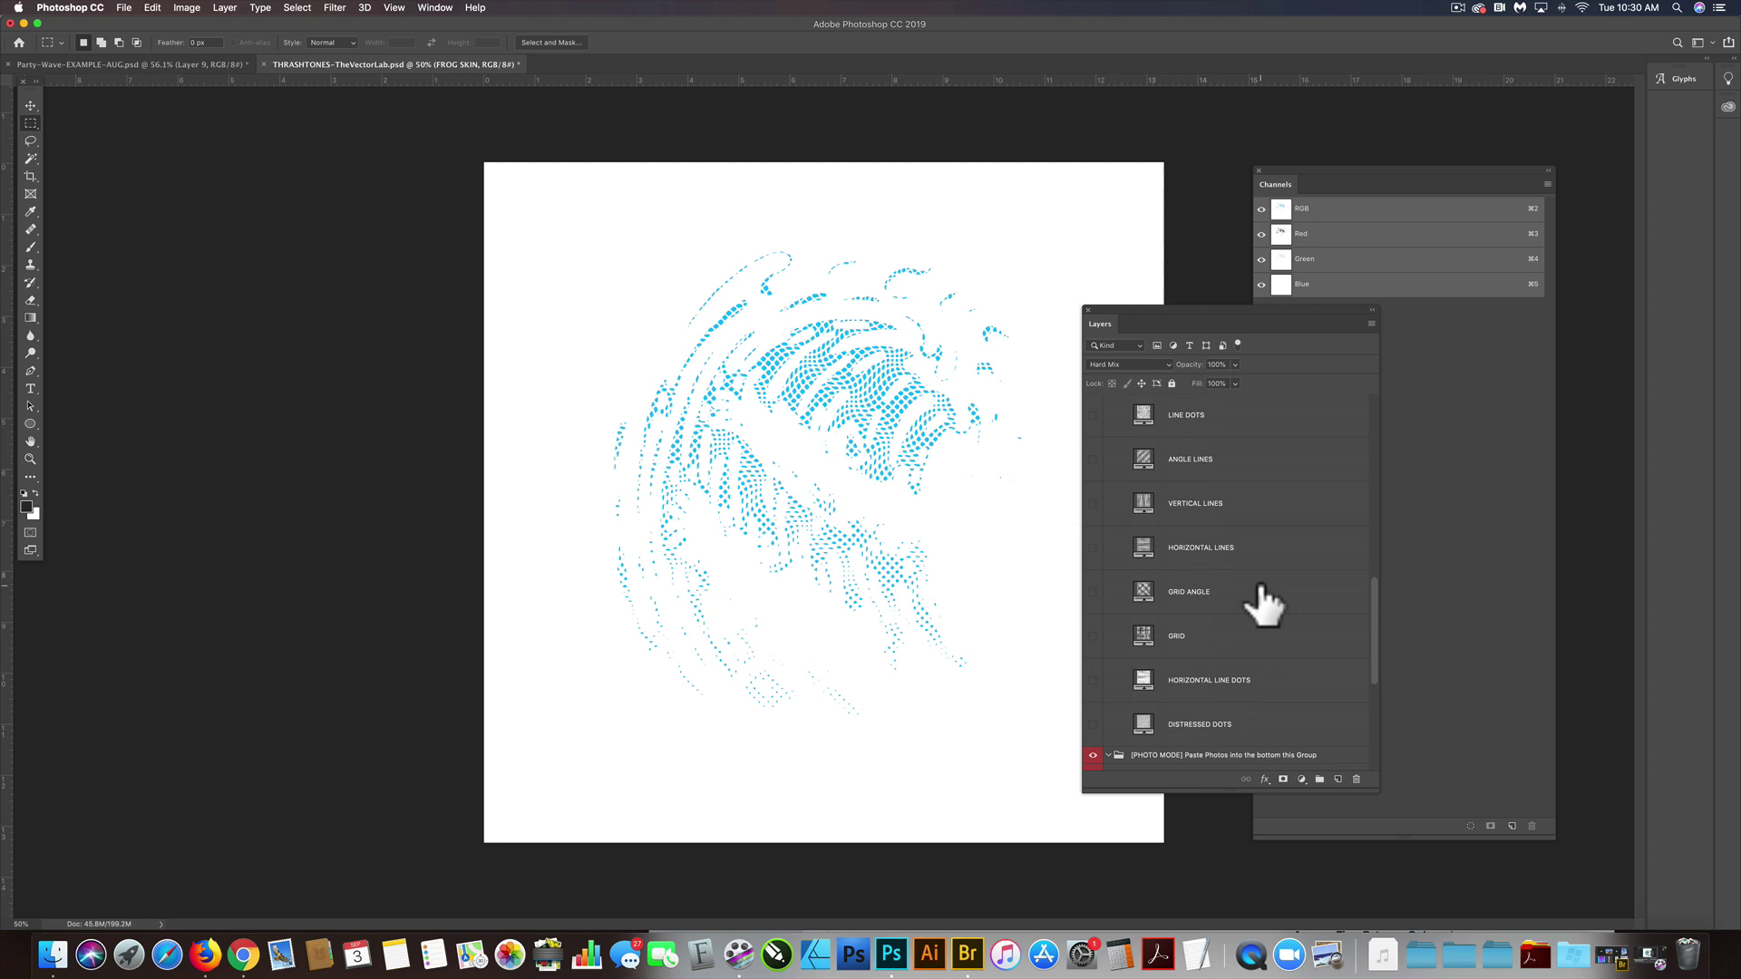
pyautogui.scroll(10, 1166, 634)
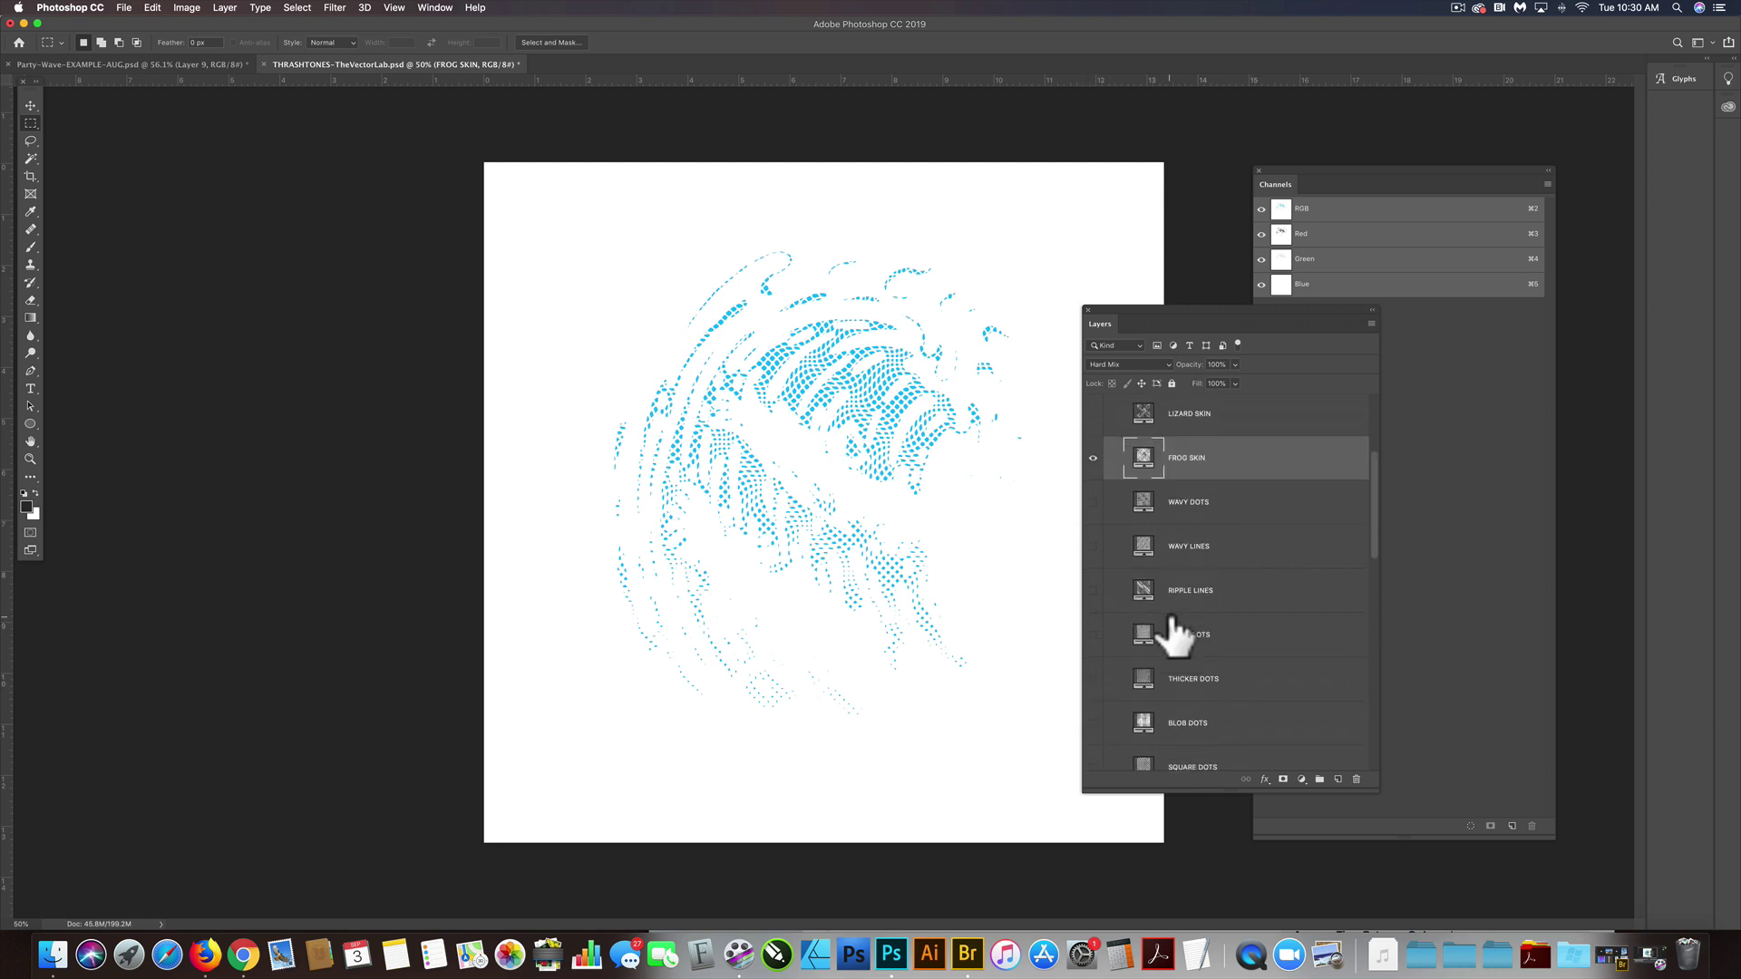
pyautogui.click(1093, 458)
# - Show DISTRESSED DOTS, enlarge its pattern scale, then delete that layer
pyautogui.scroll(-10, 1166, 533)
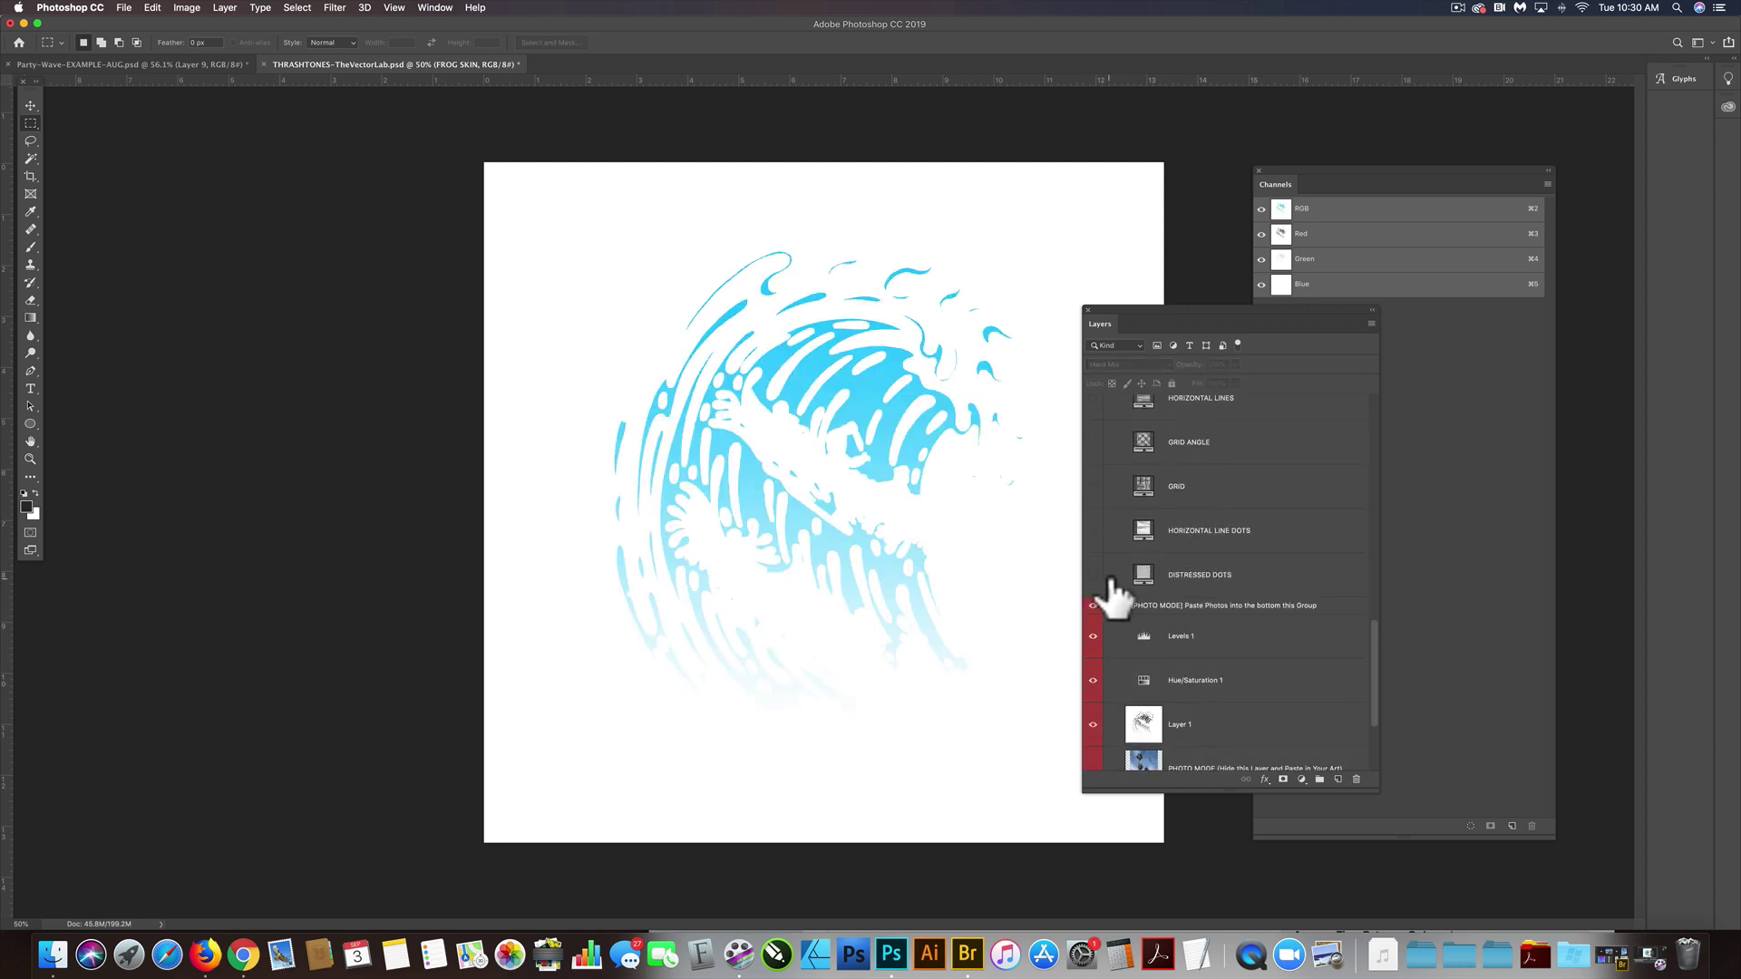
pyautogui.click(1093, 574)
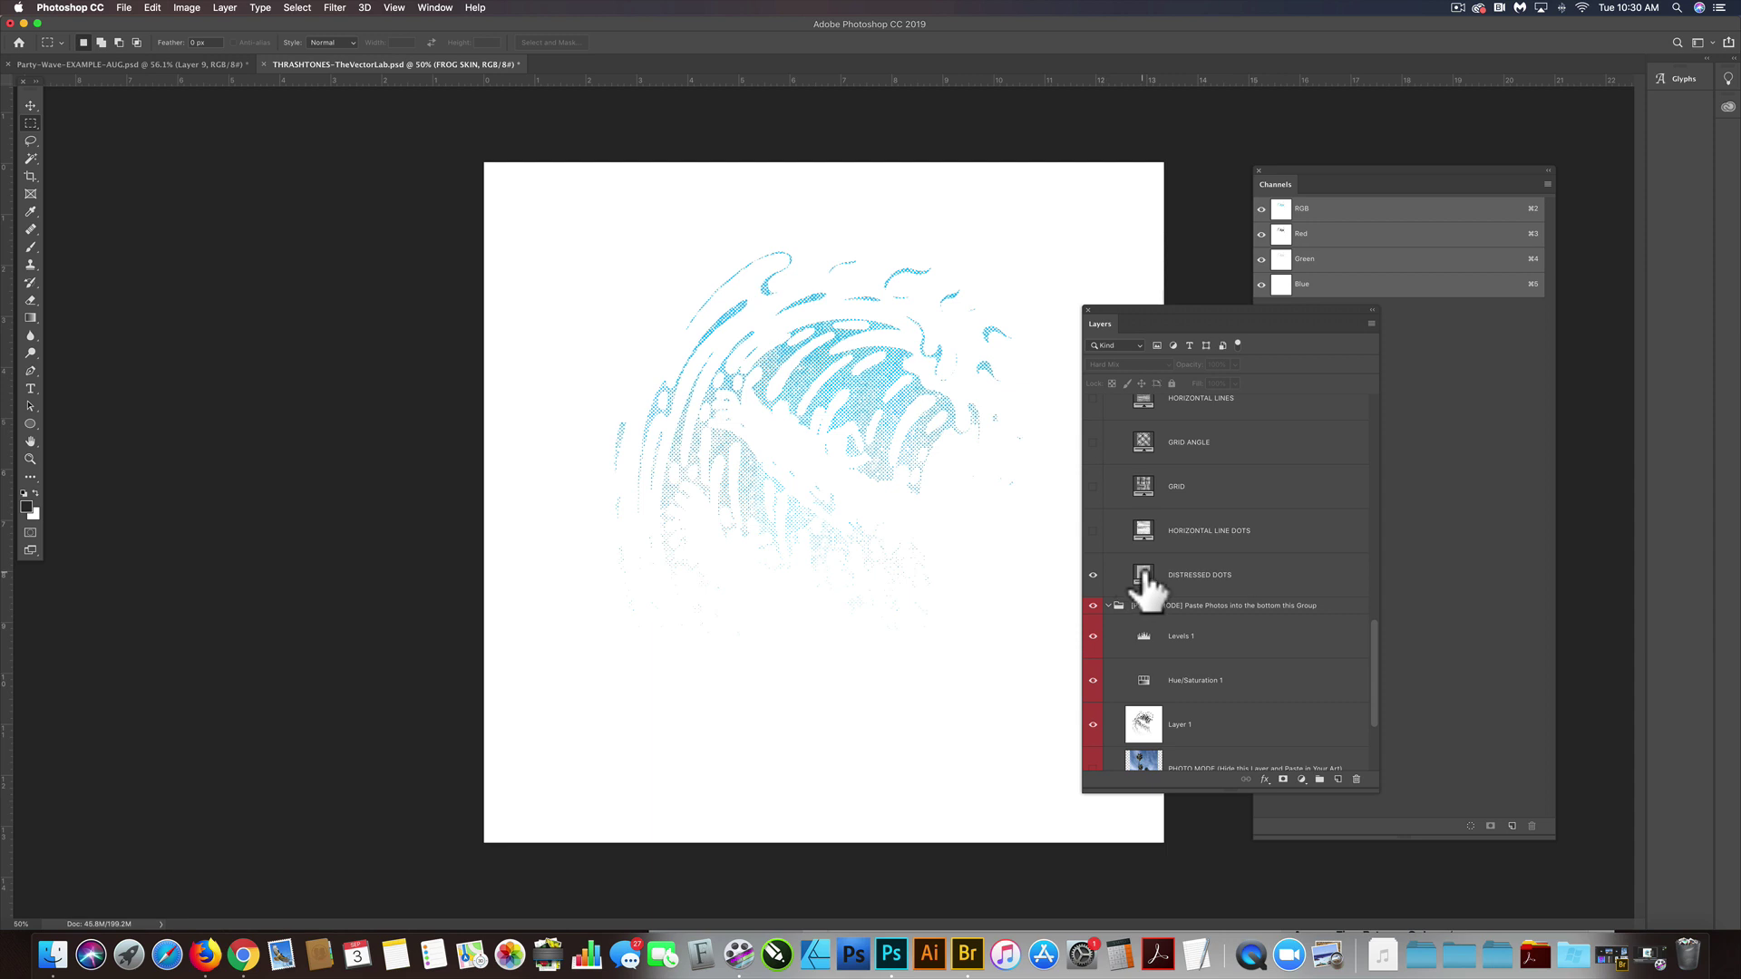
pyautogui.doubleClick(1144, 575)
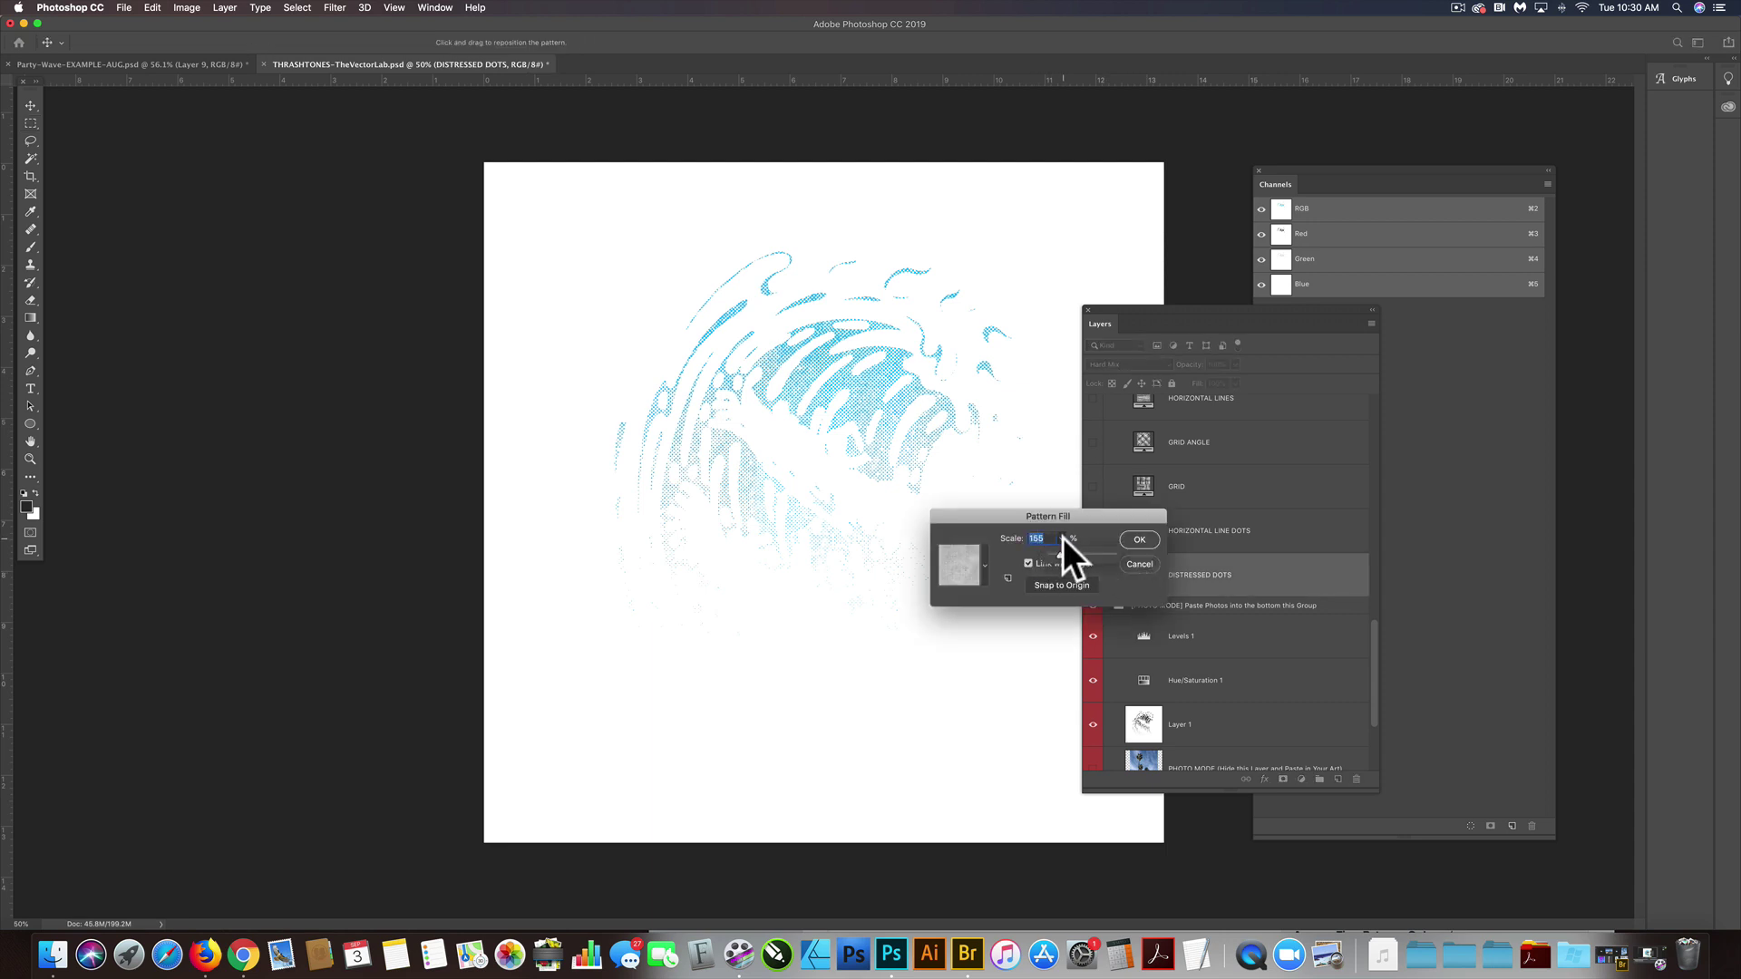
pyautogui.click(1070, 553)
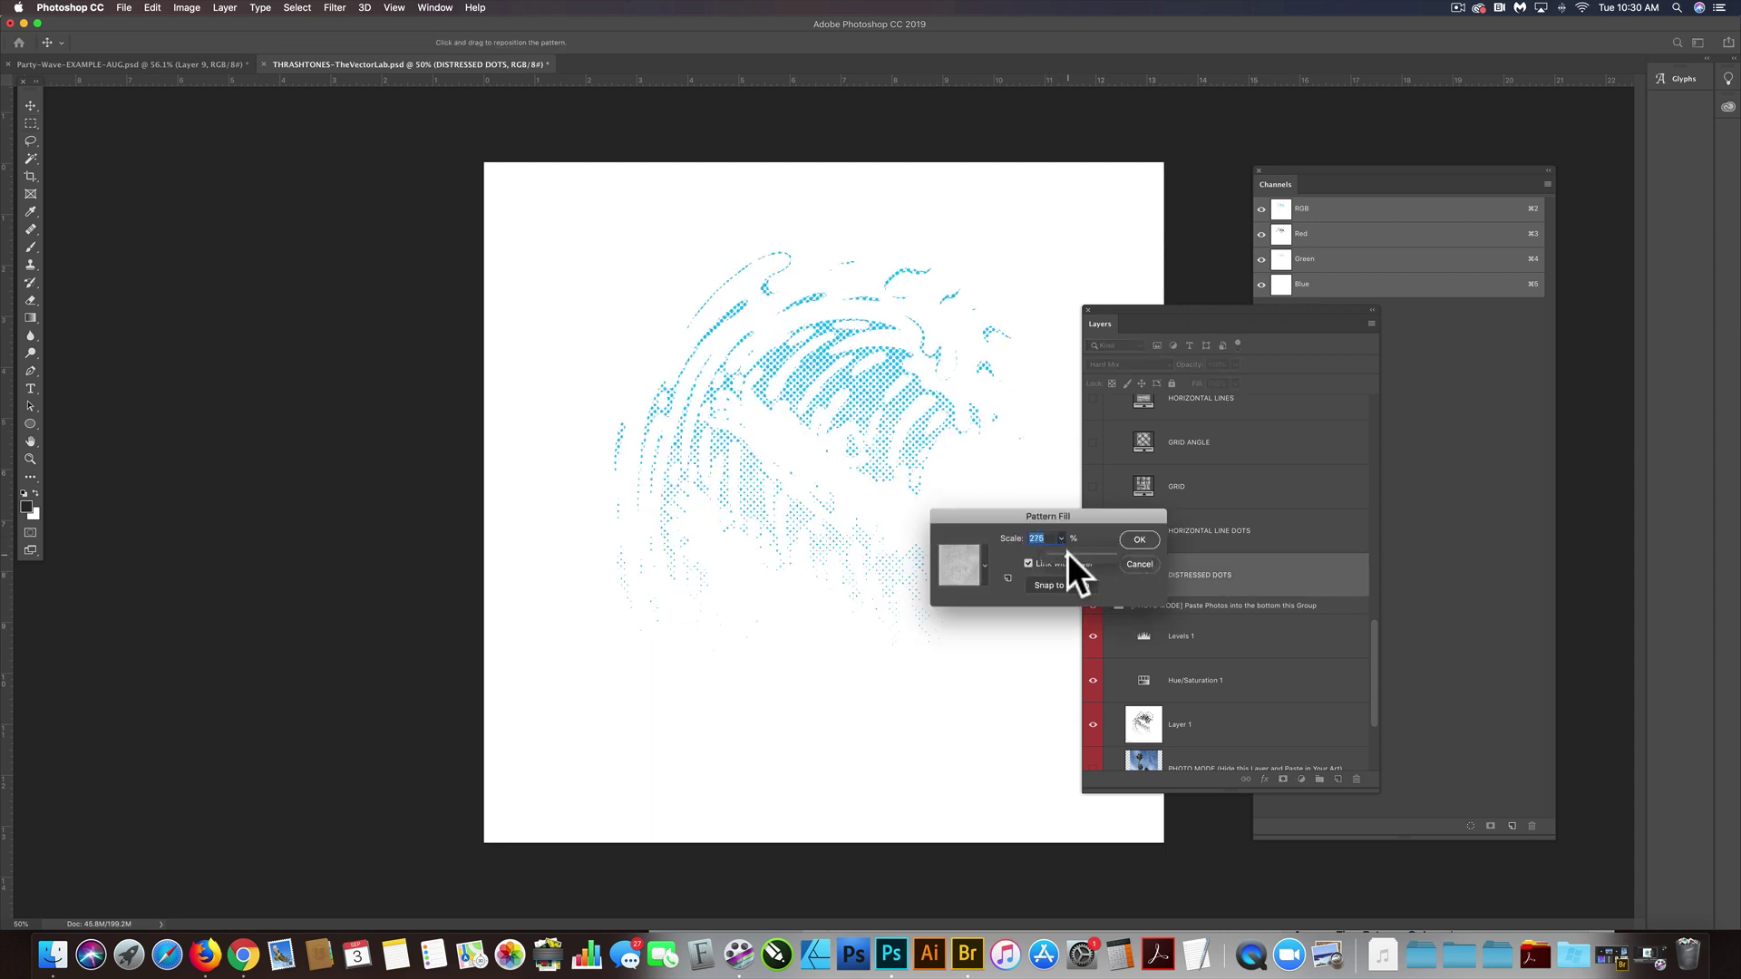
pyautogui.click(1140, 540)
pyautogui.press('Delete')
pyautogui.scroll(10, 1151, 544)
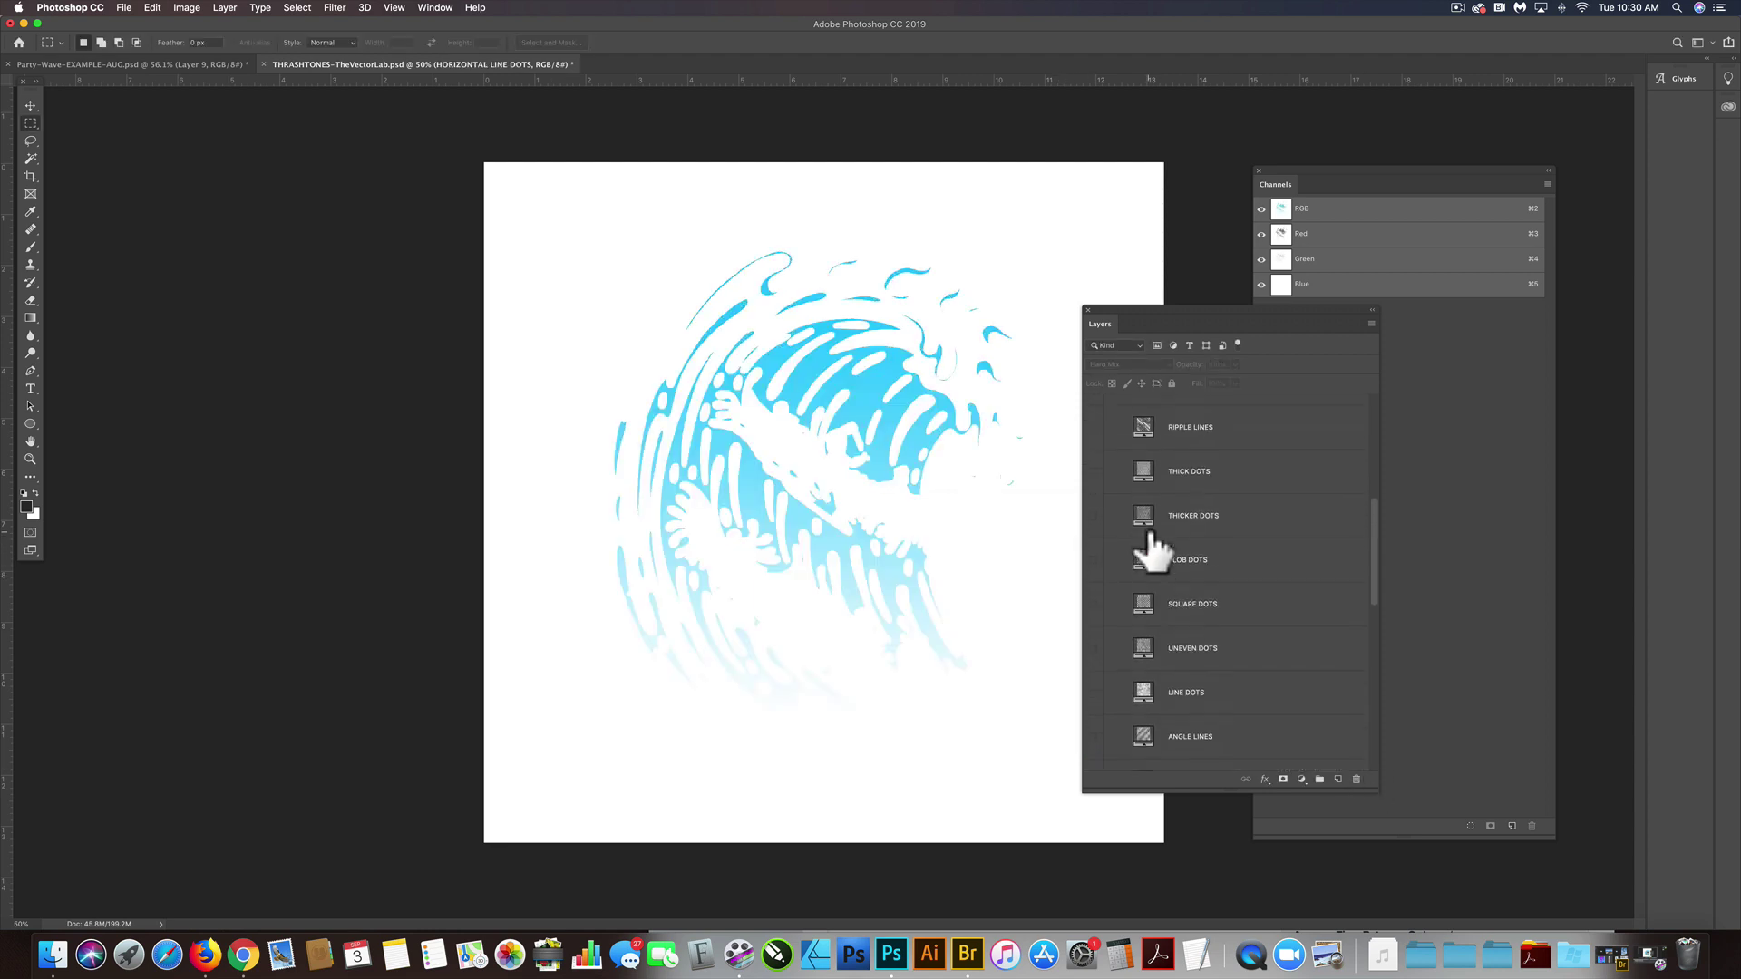
# - Show SNAKESKIN, set HALFTONE COLOR to black 000000, and select the whole canvas
pyautogui.click(1093, 519)
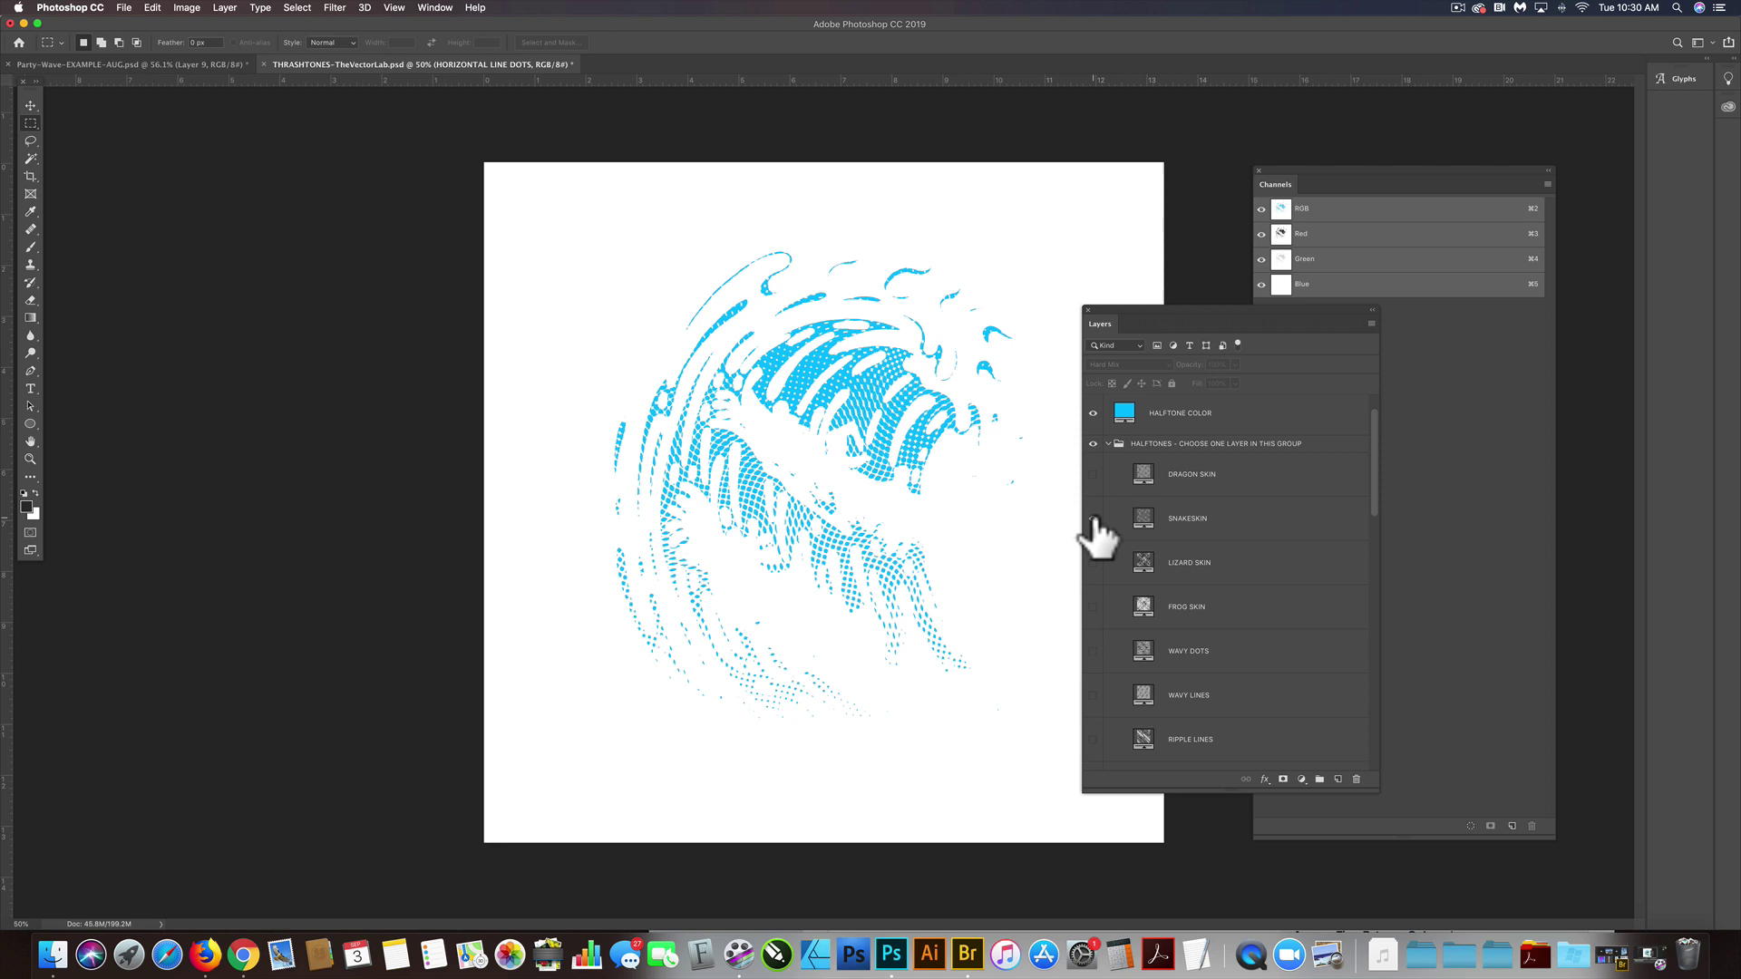
pyautogui.doubleClick(1124, 412)
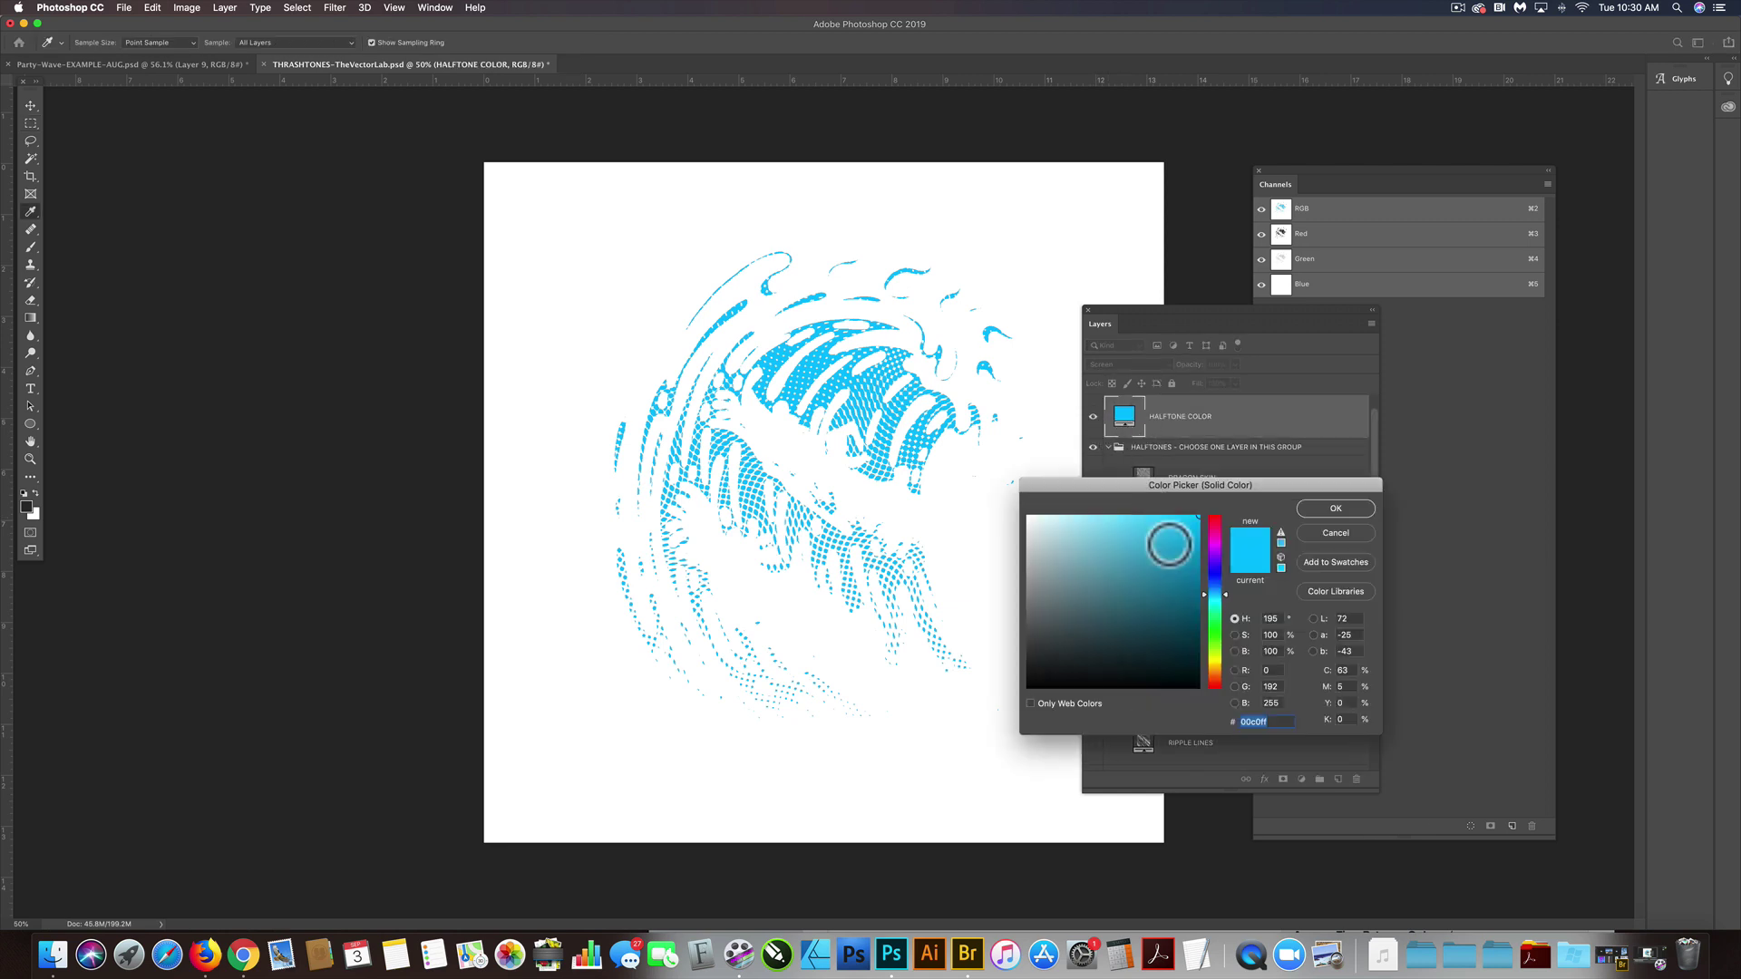
pyautogui.moveTo(1135, 574); pyautogui.dragTo(979, 708)
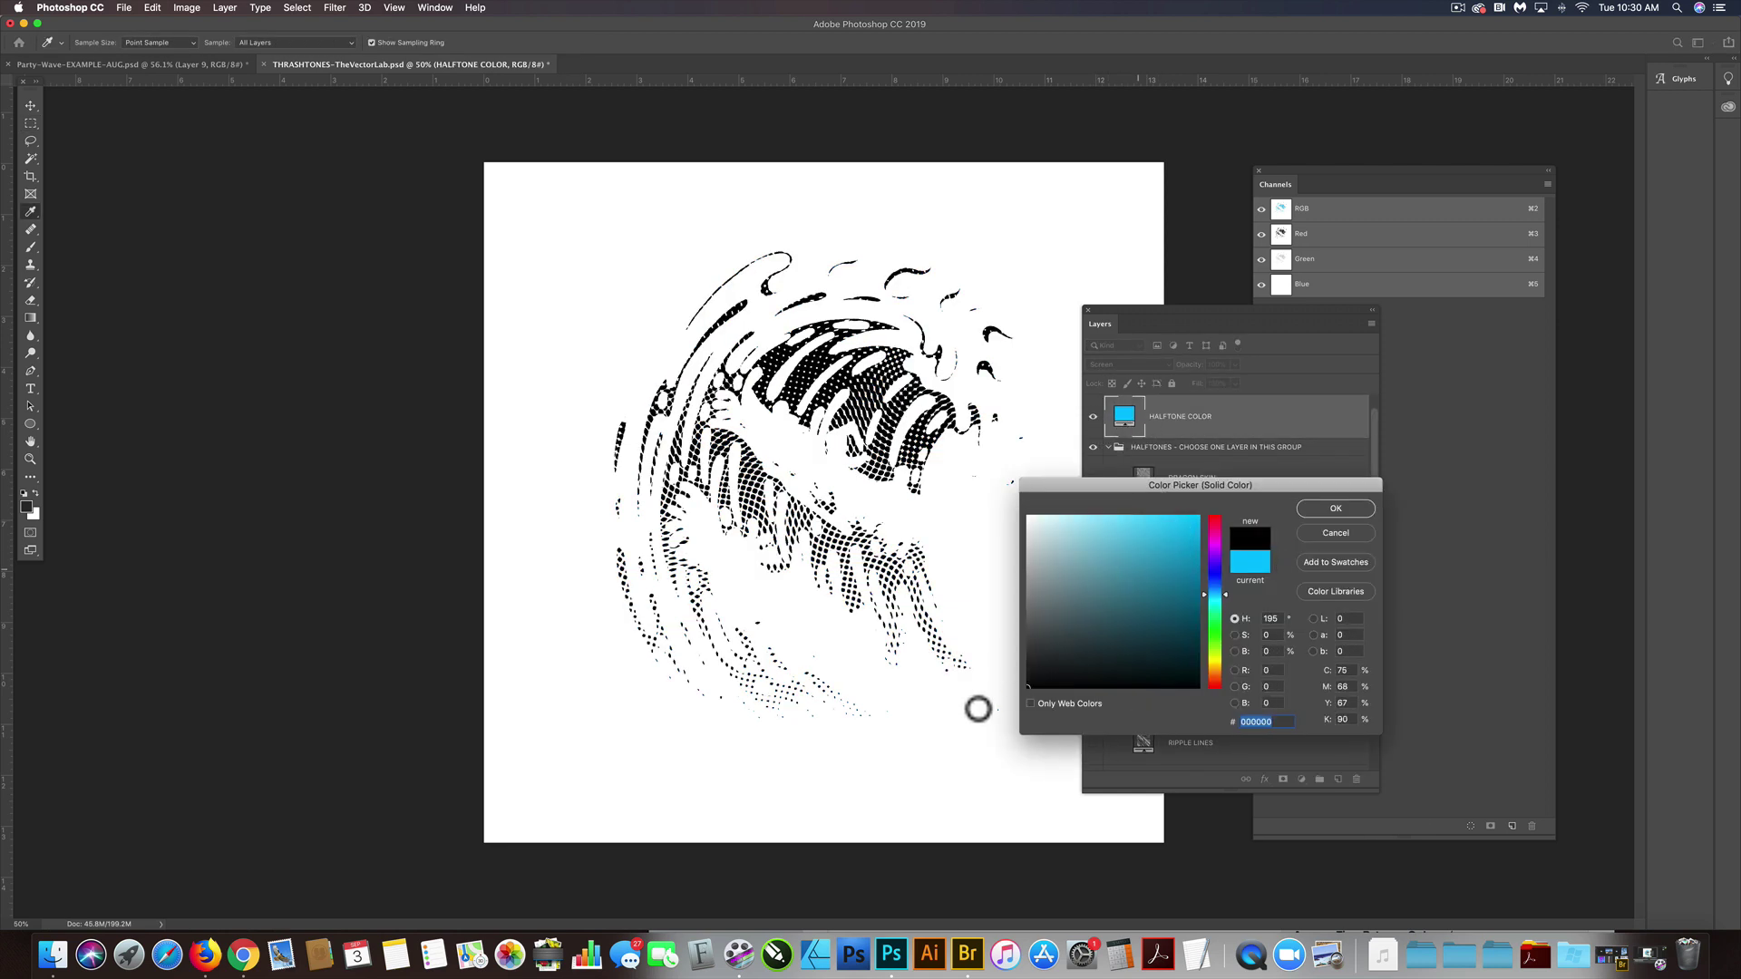
pyautogui.click(1333, 509)
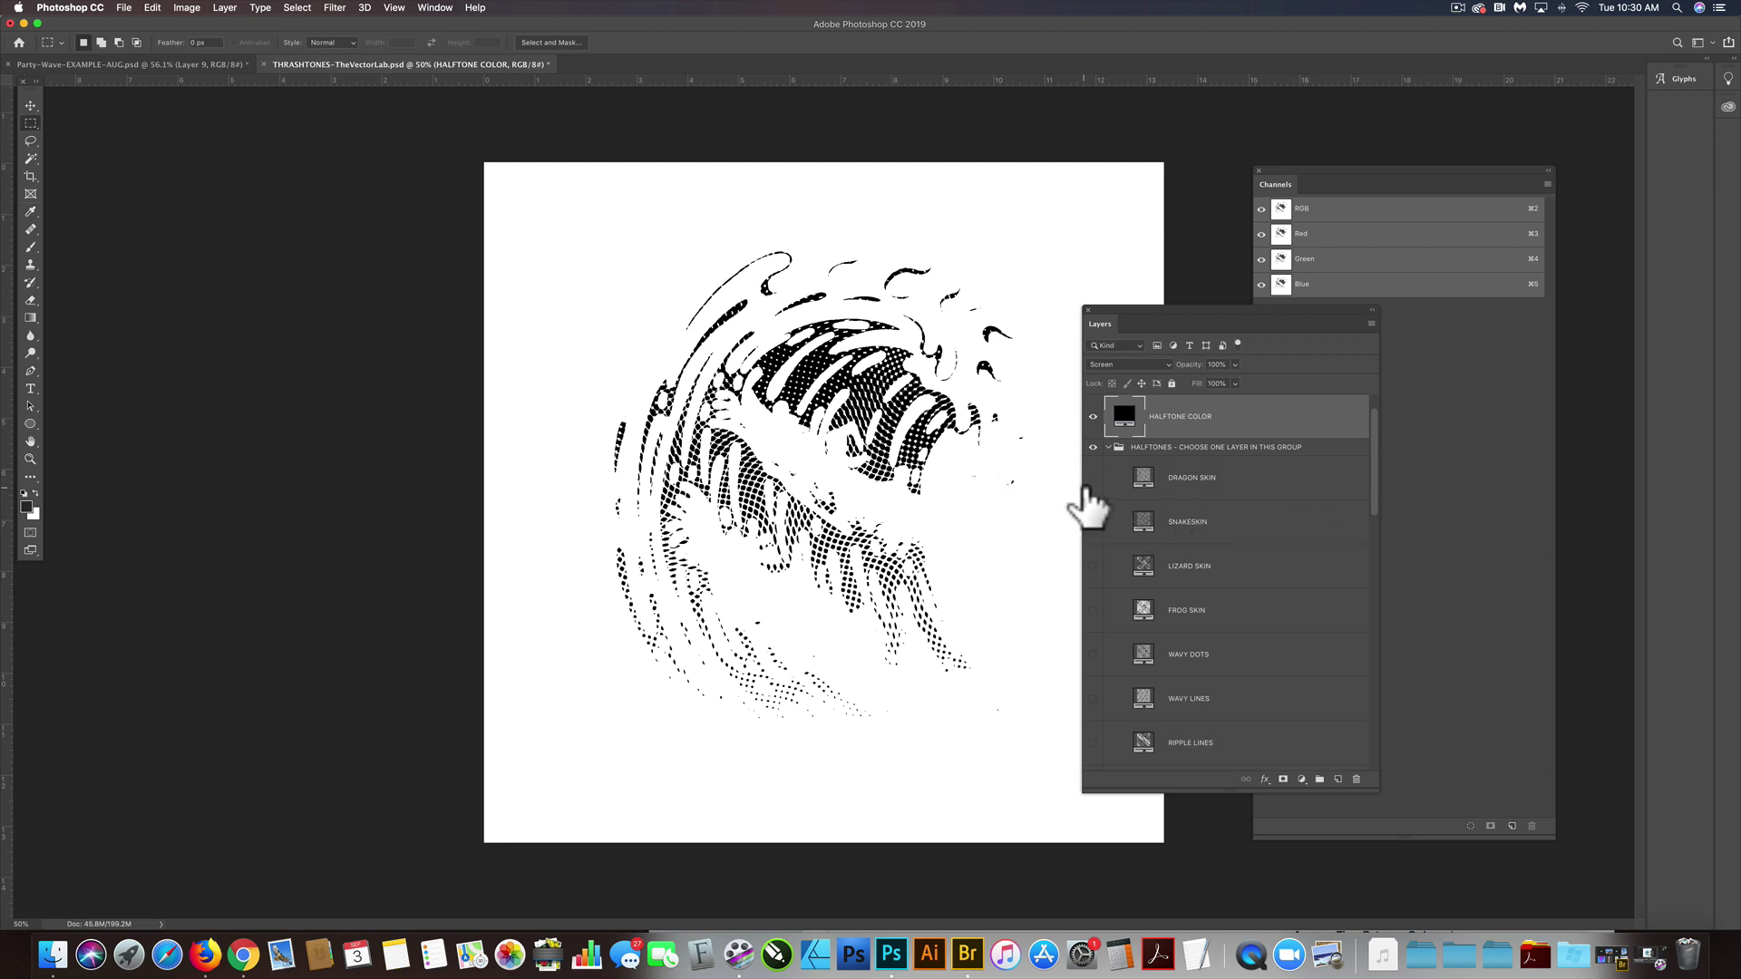
pyautogui.click(1093, 521)
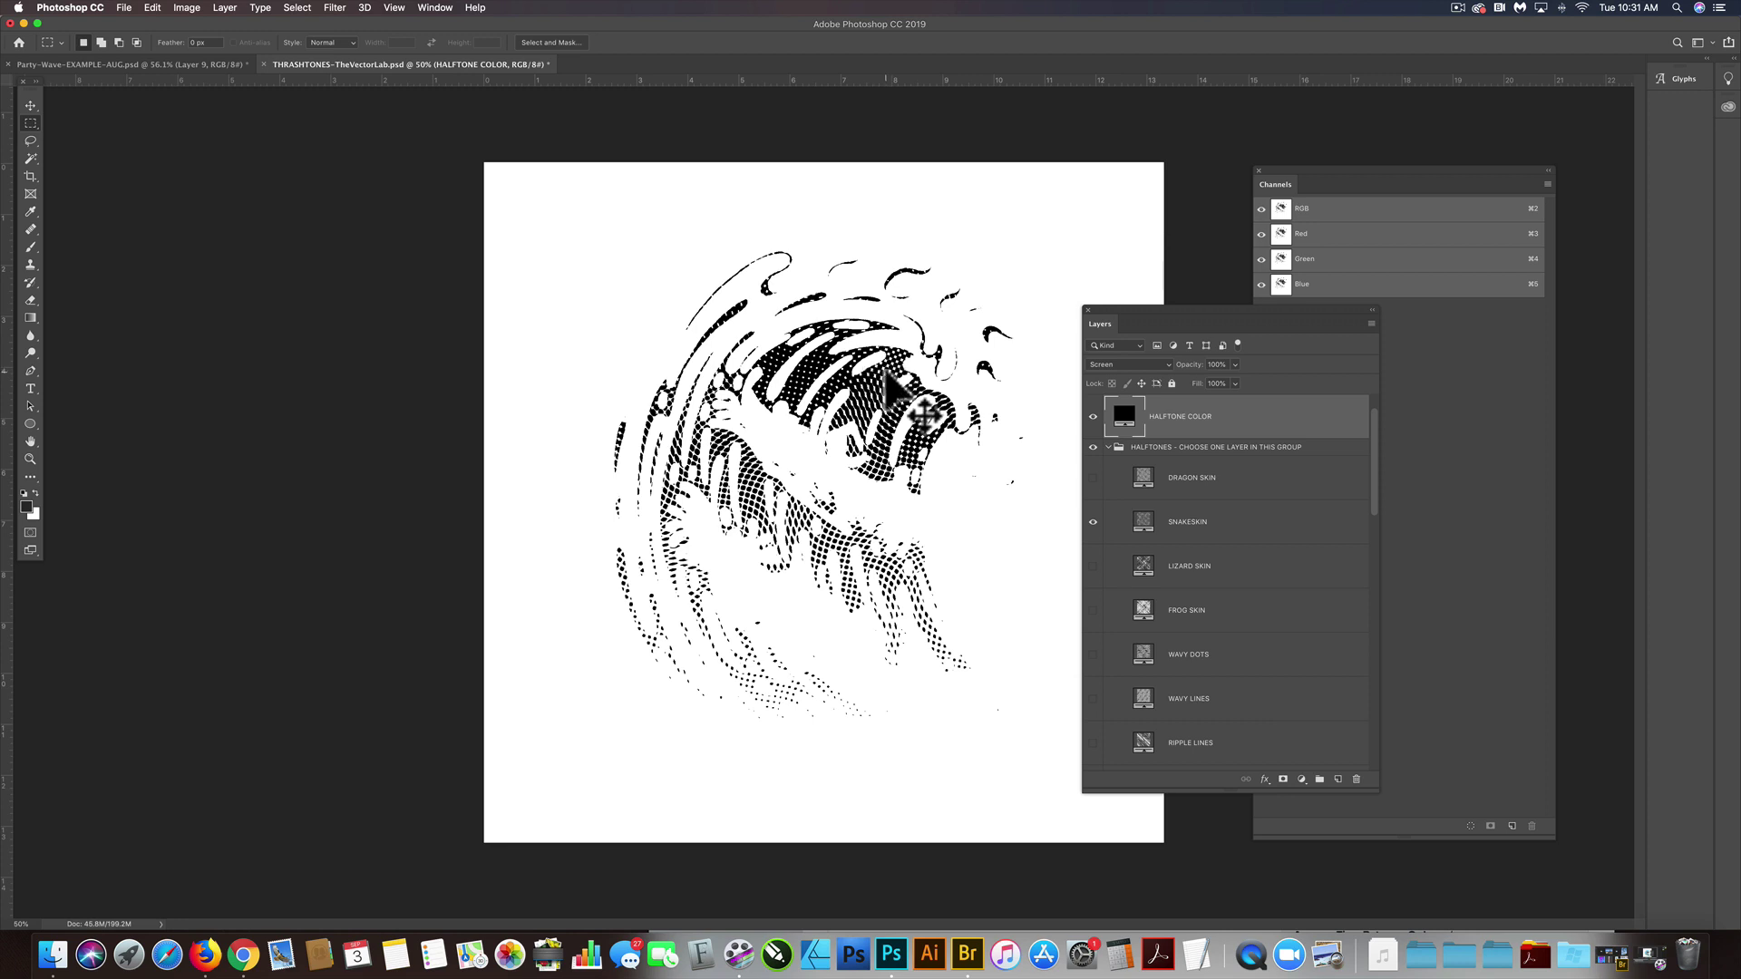
pyautogui.press('super+a')
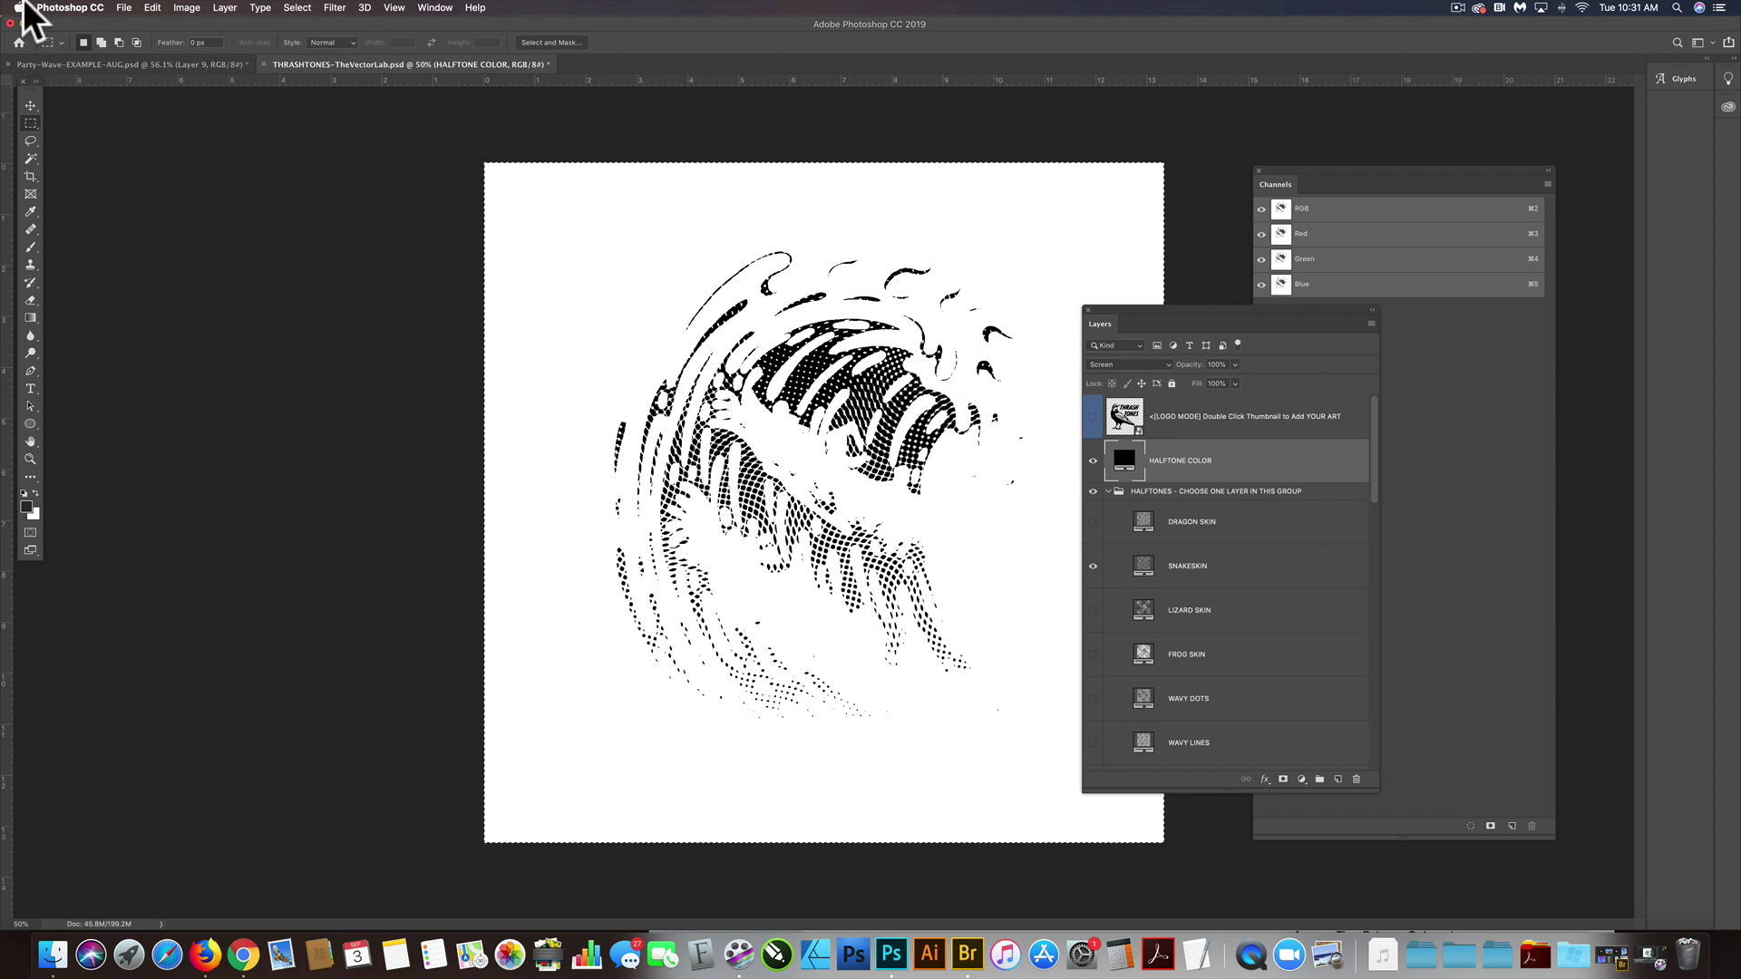
# - In Party-Wave, hide Layer 9, show Layers 8, 7 and 2, and target the blue wave layer
pyautogui.click(109, 64)
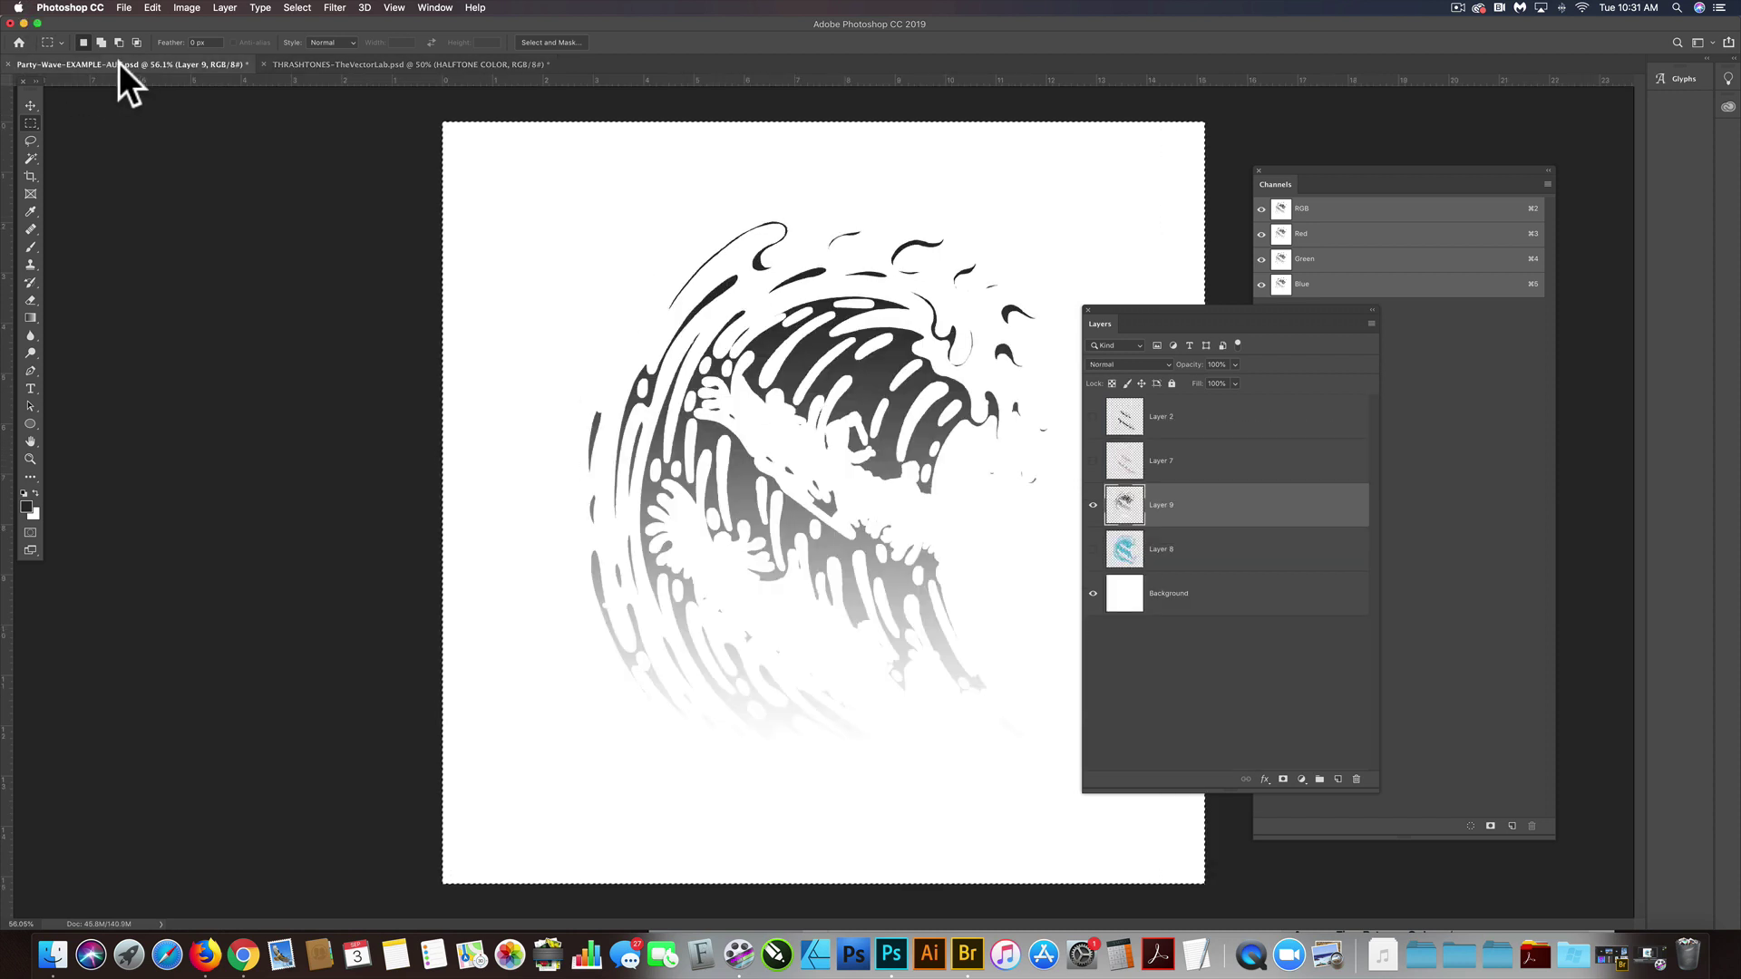
pyautogui.click(1094, 508)
pyautogui.click(1093, 549)
pyautogui.click(1094, 461)
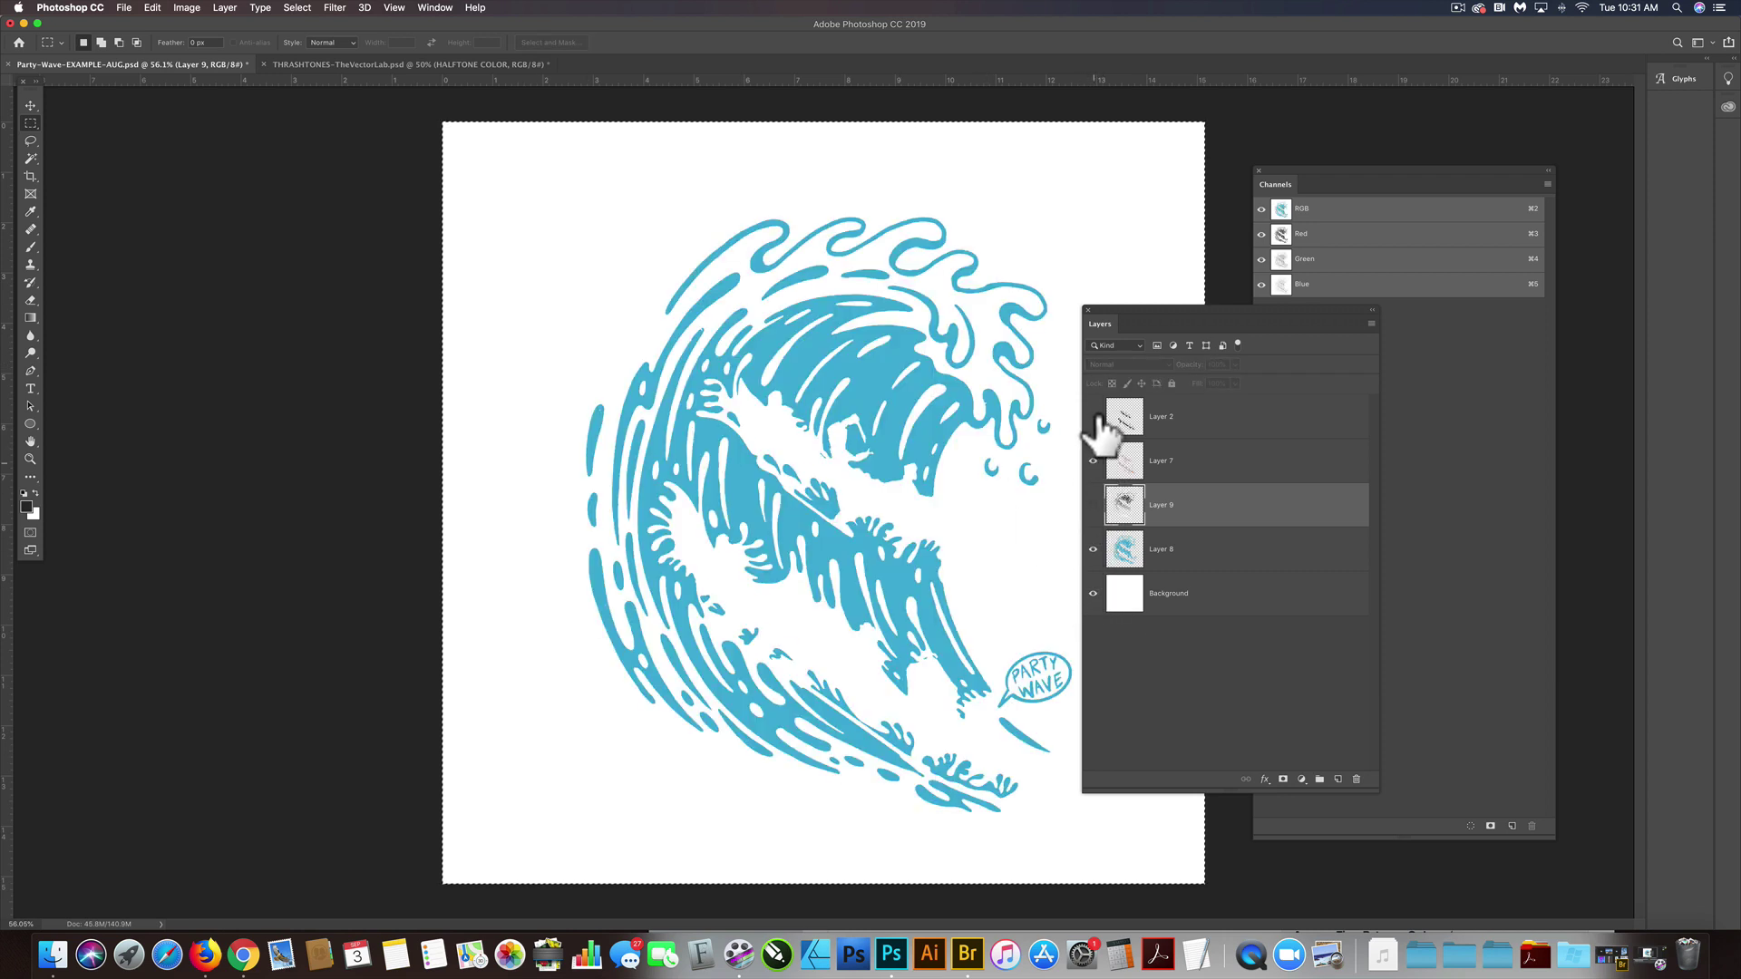
pyautogui.click(1093, 417)
pyautogui.click(1235, 555)
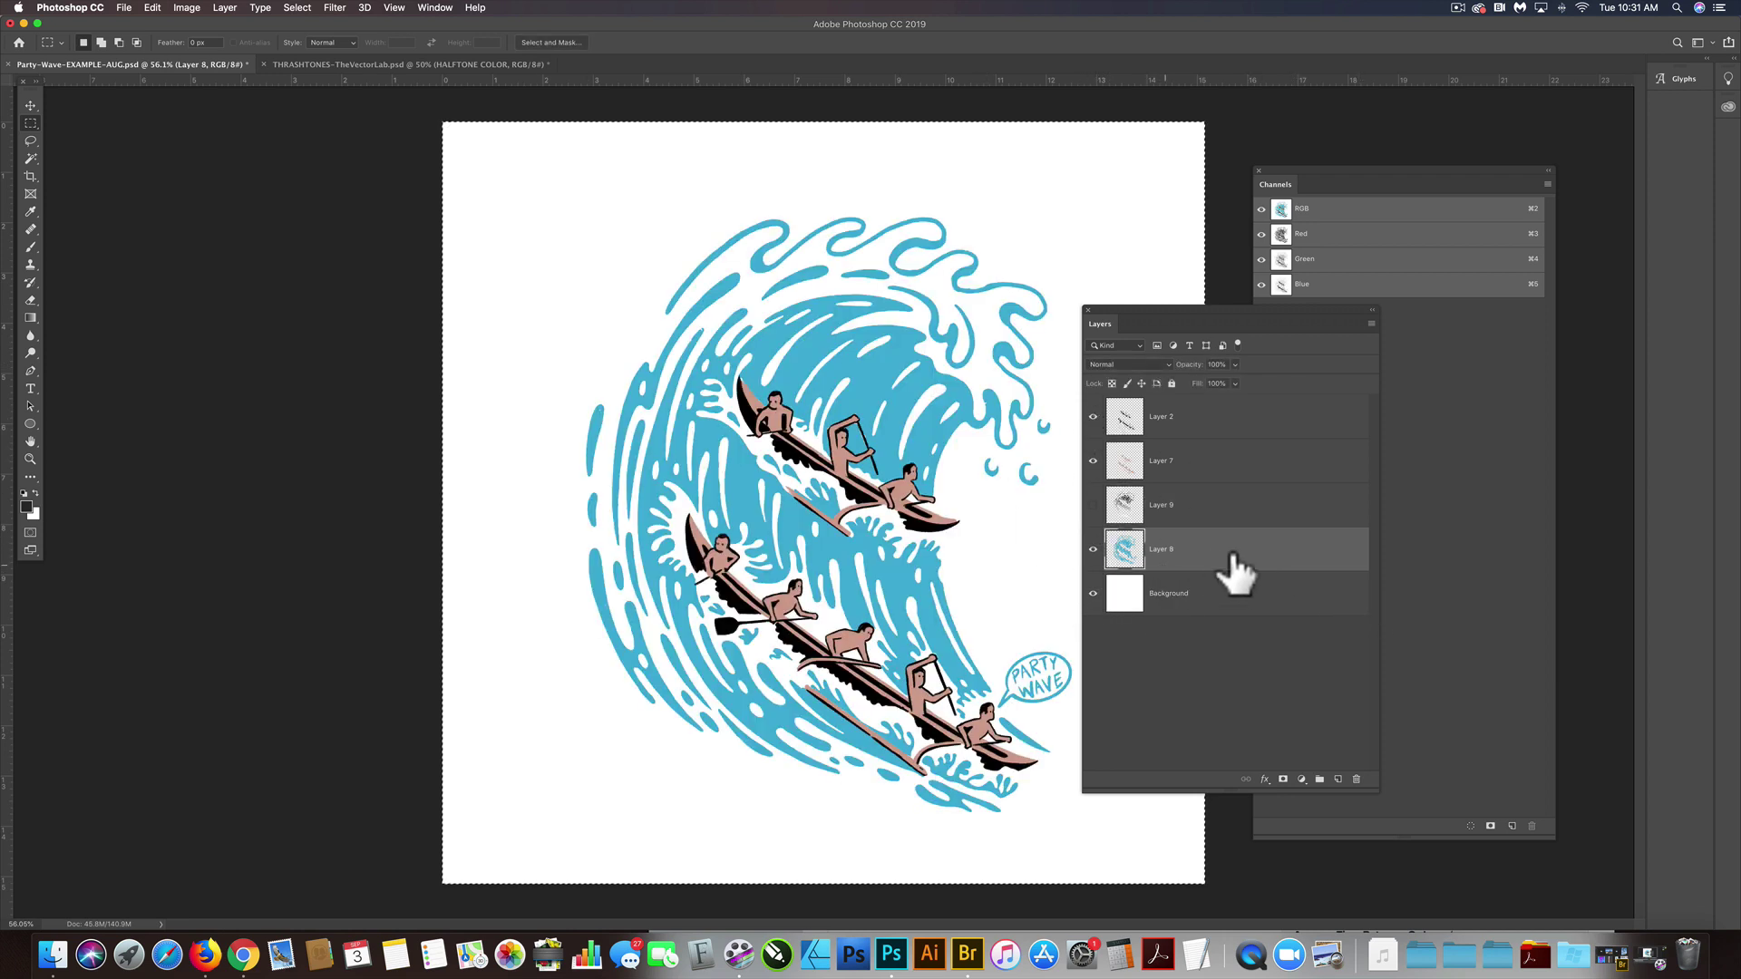
# - Paste the halftone as Layer 10, blended Multiply at about 15% opacity
pyautogui.press('super+v')
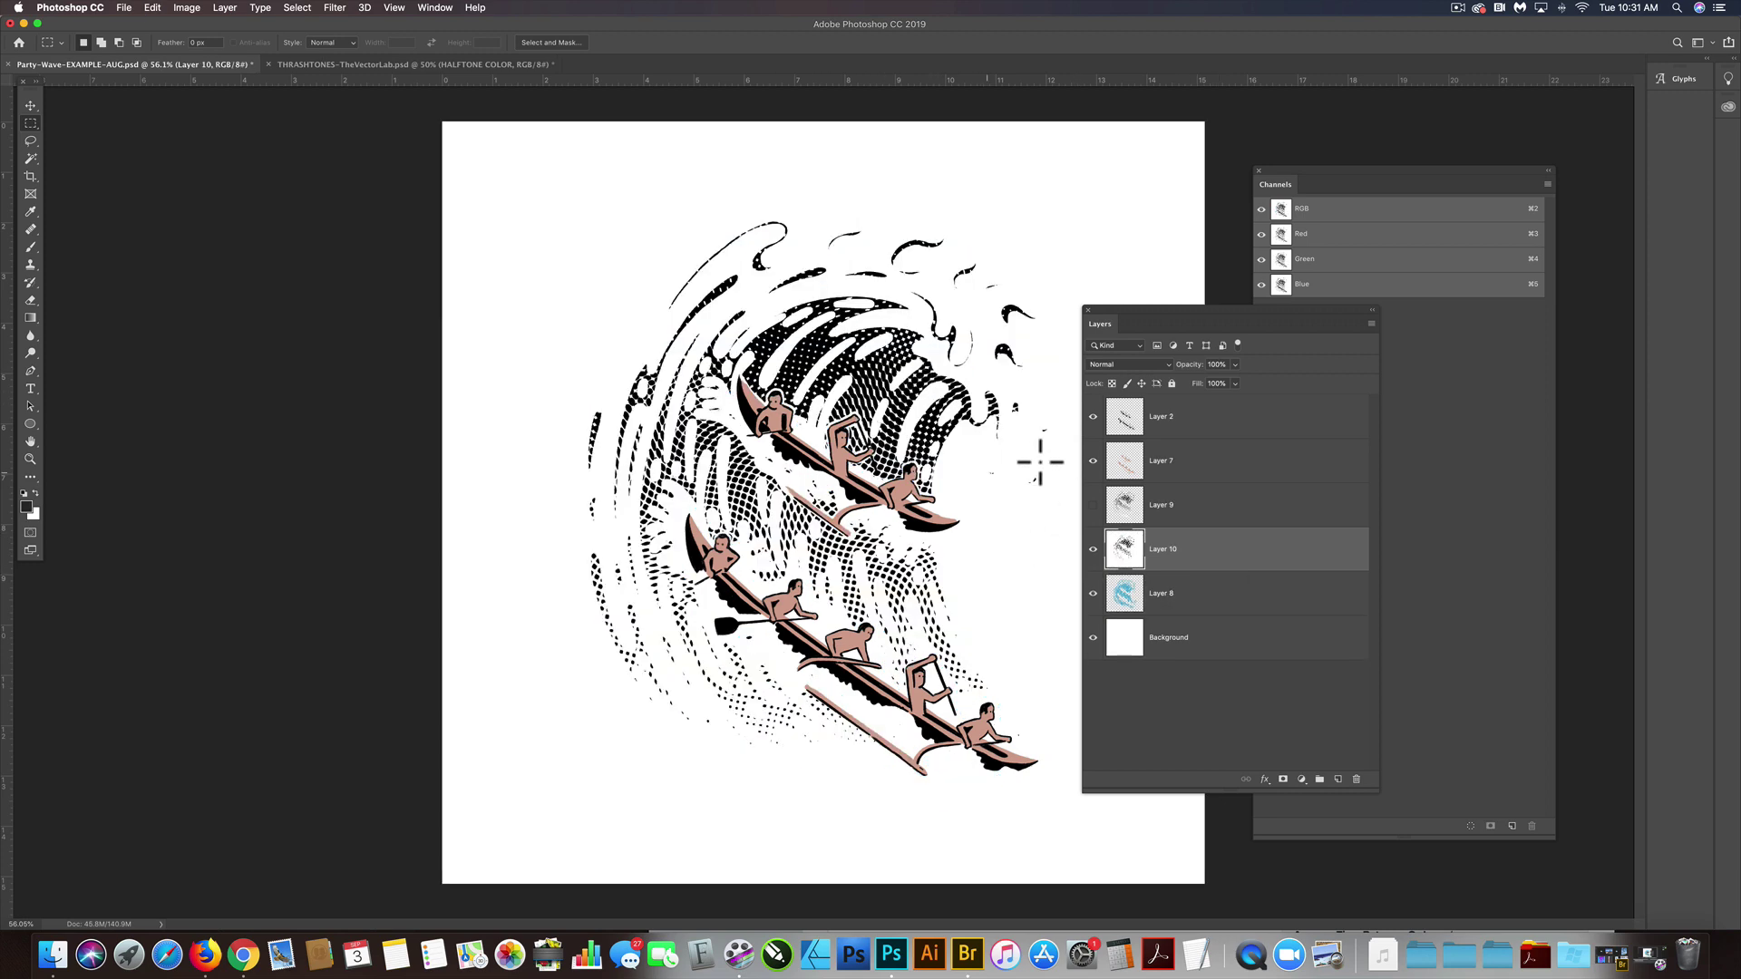
pyautogui.click(1168, 364)
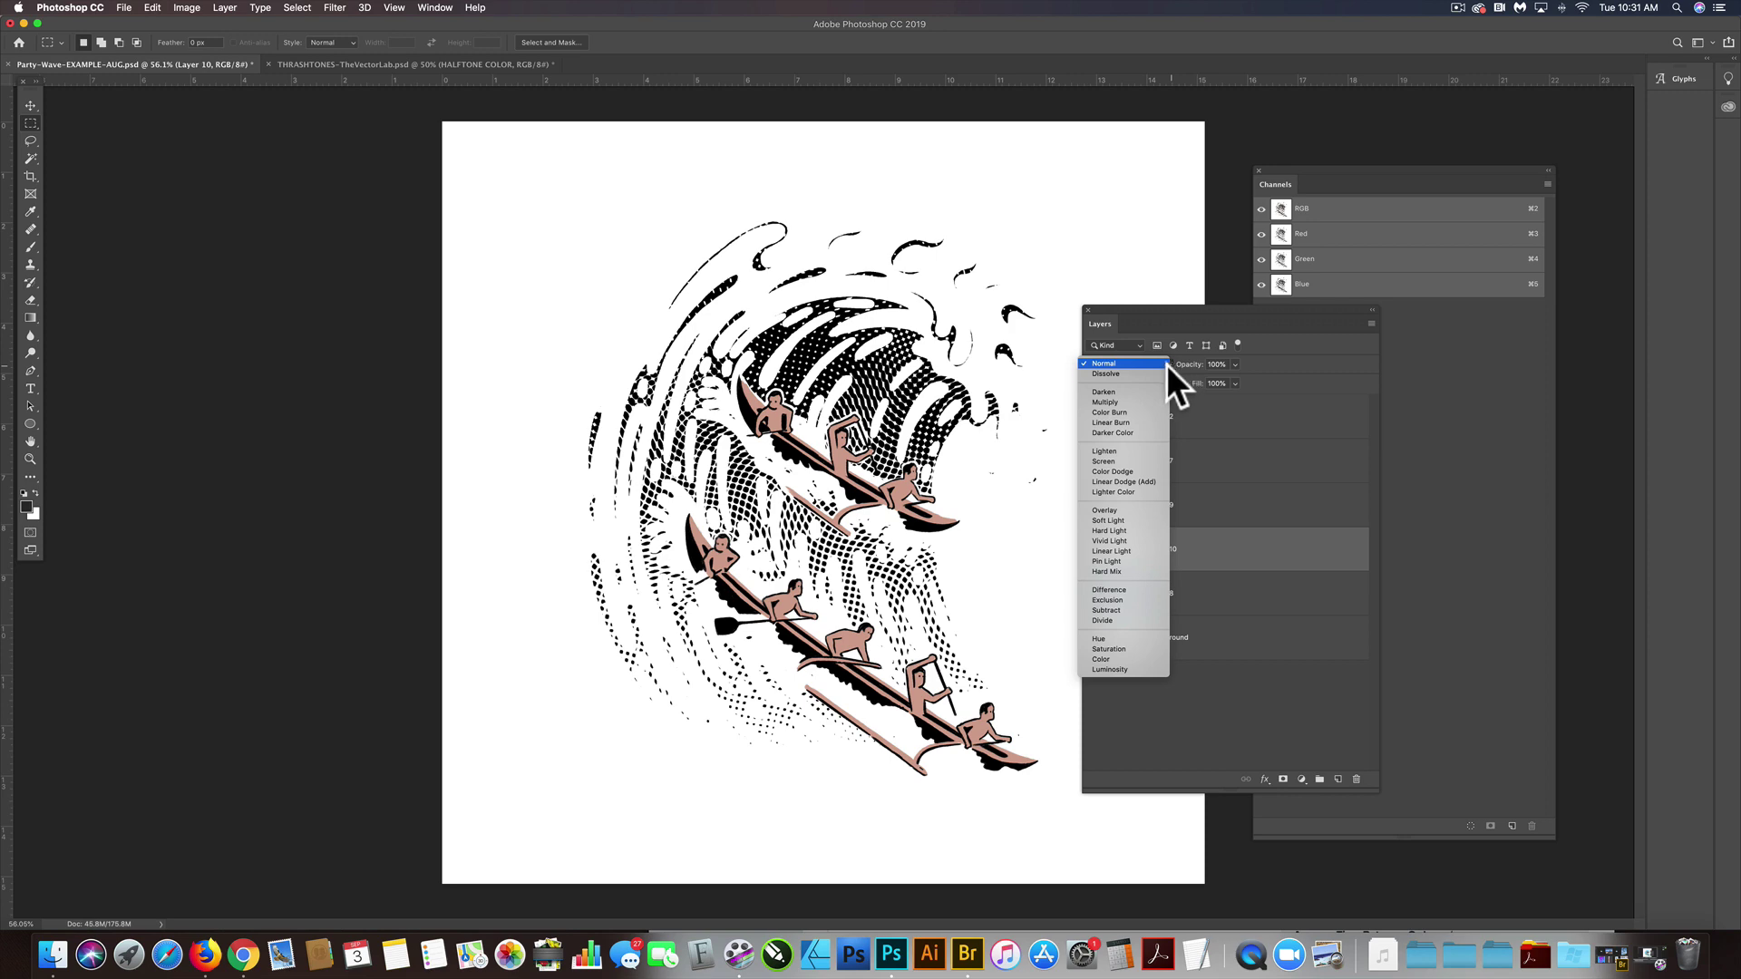
pyautogui.click(1146, 399)
pyautogui.moveTo(1232, 361); pyautogui.dragTo(1184, 379)
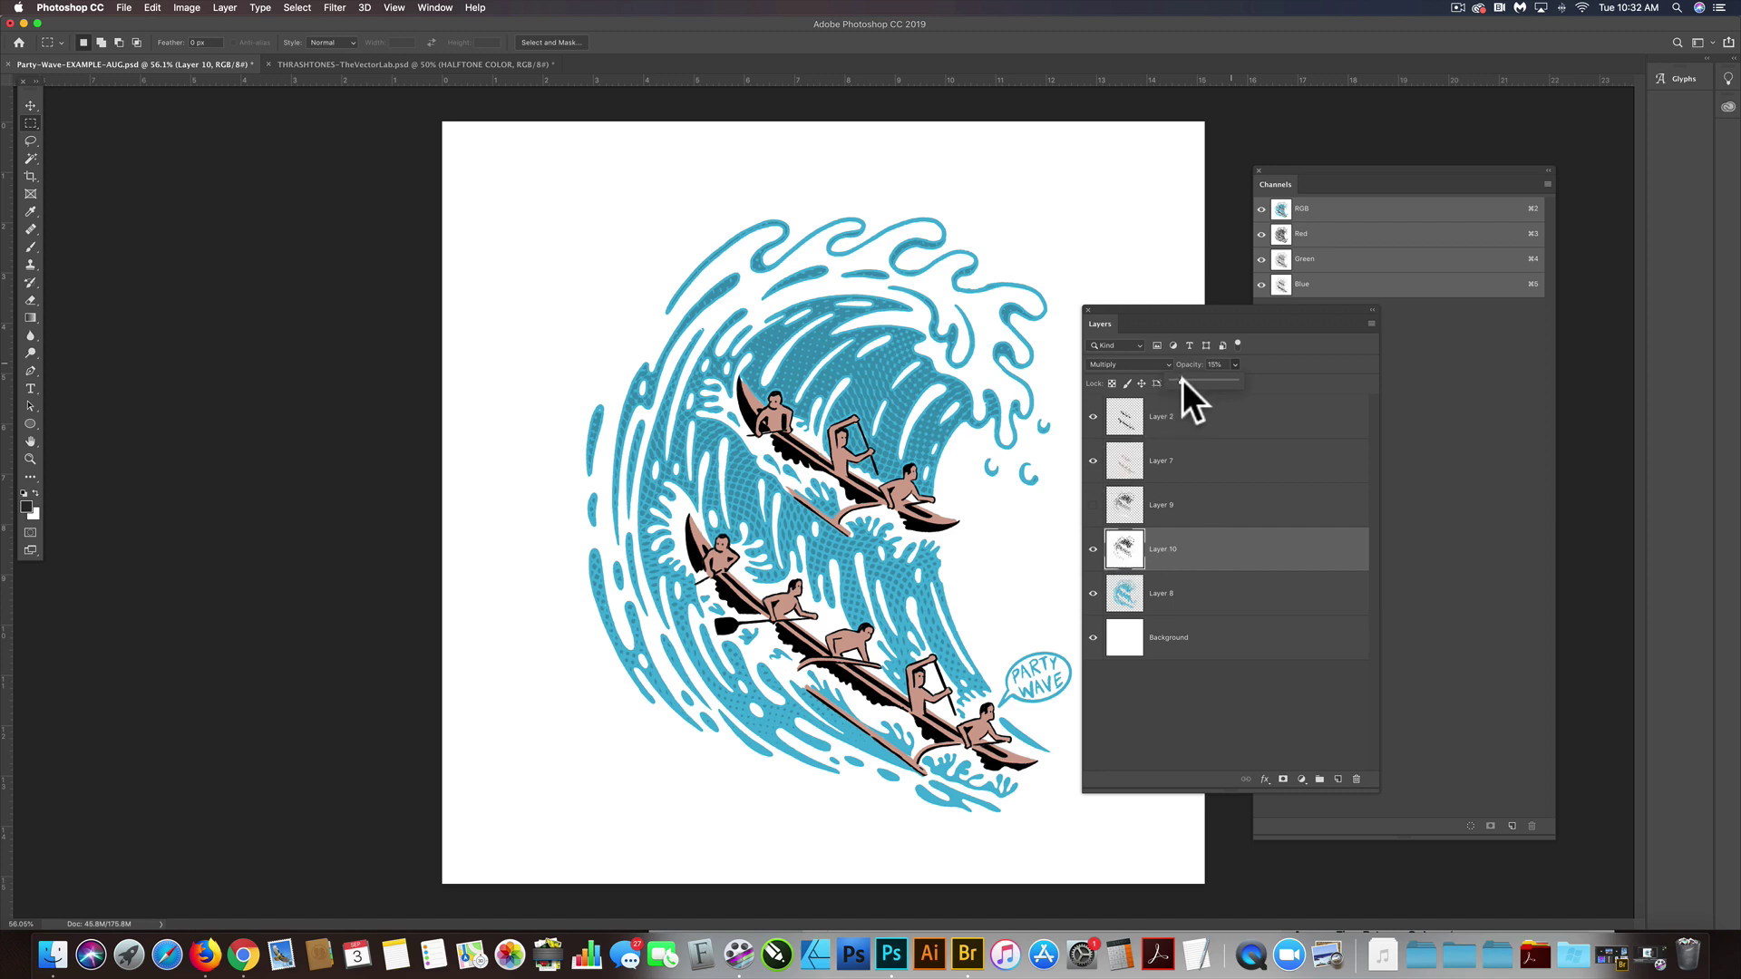
# - Restore Layer 10 to 100% opacity and hide the paddlers, boats and blue wave (Layers 2, 7, 8)
pyautogui.press('Escape')
pyautogui.click(1094, 419)
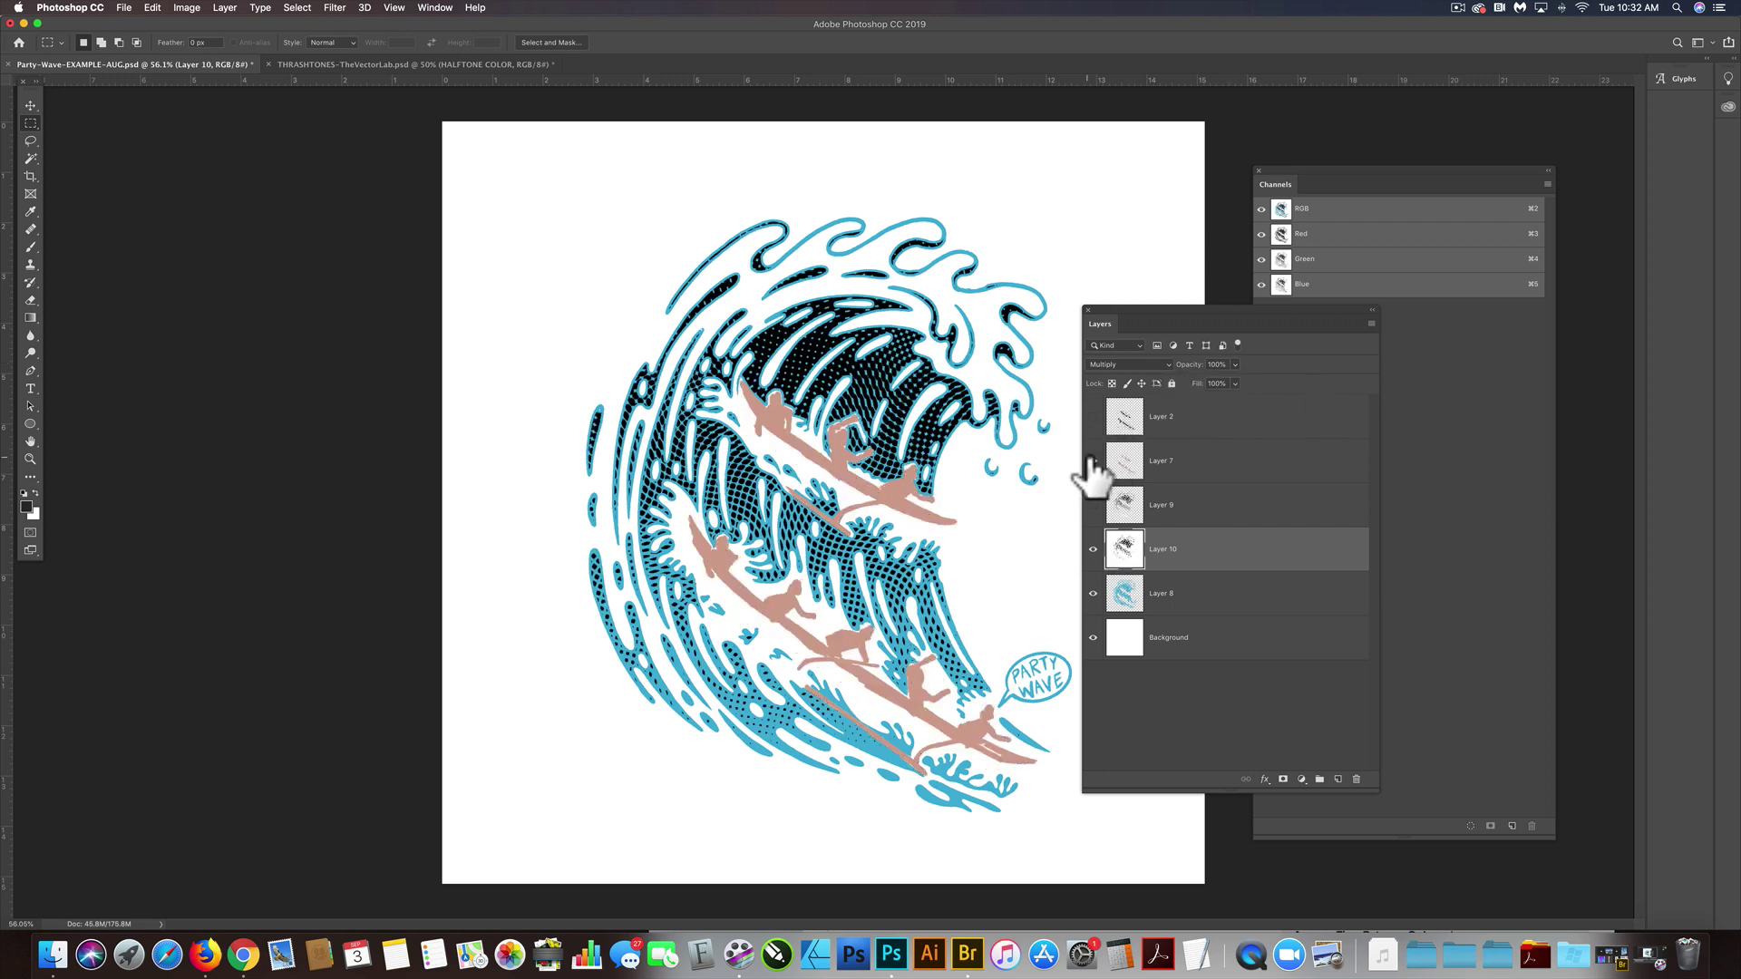
pyautogui.click(1093, 460)
pyautogui.click(1093, 593)
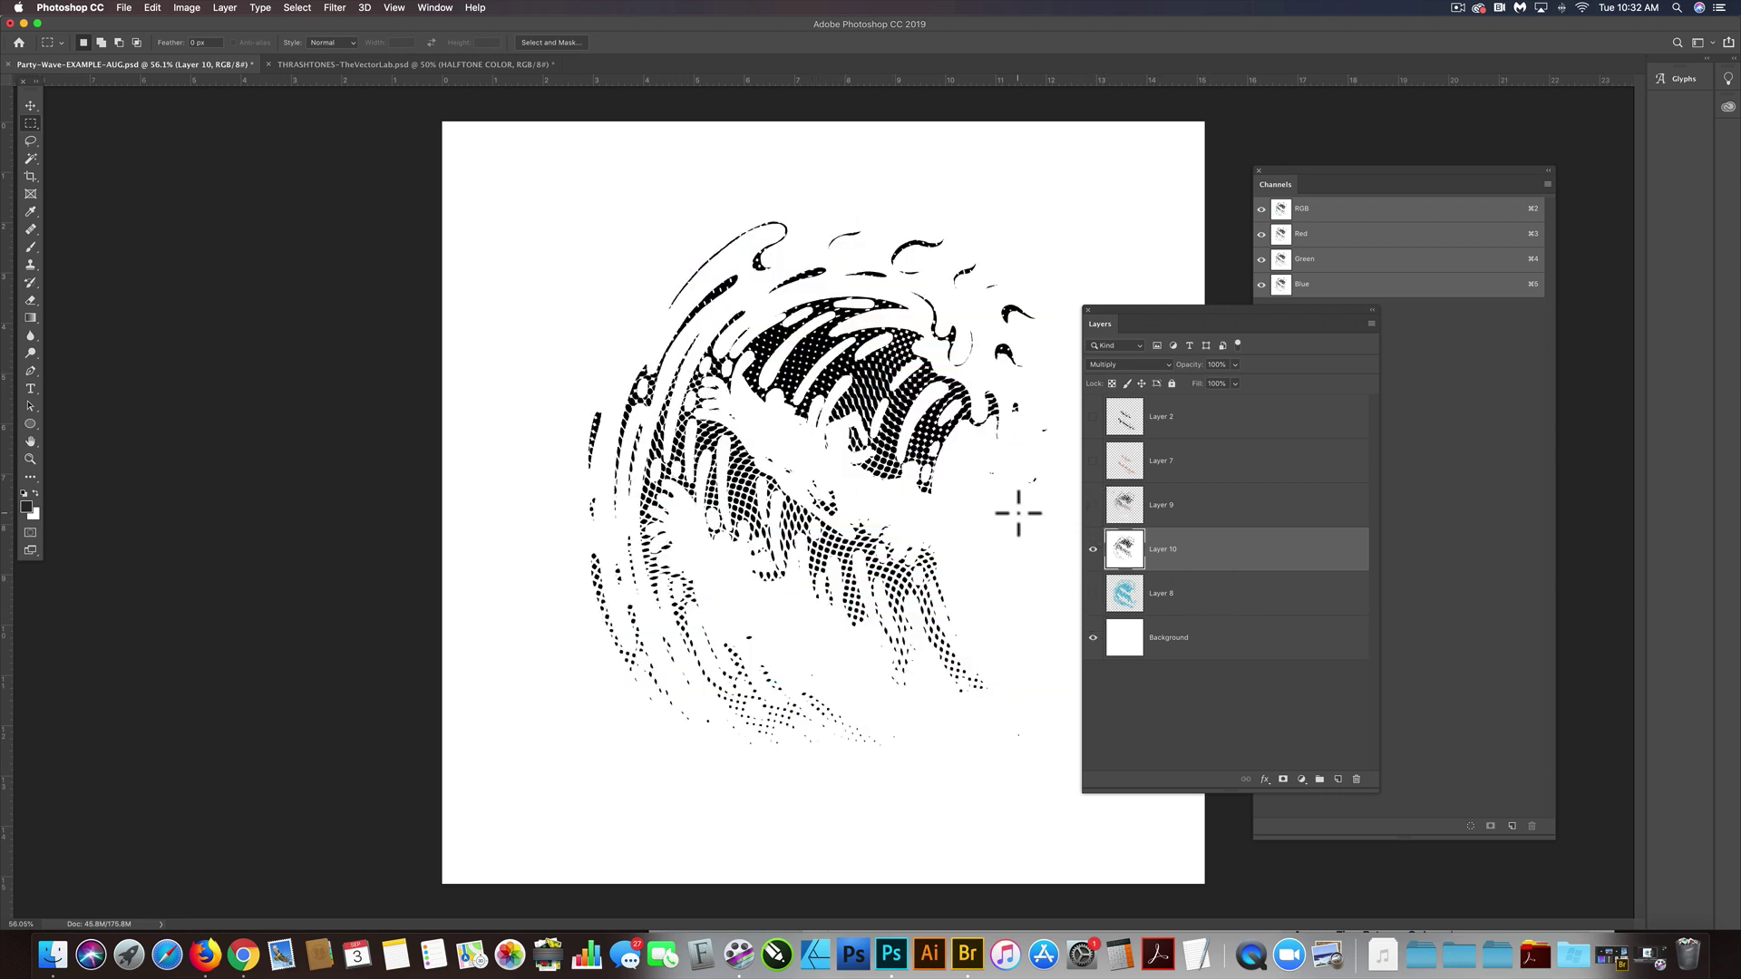
# - Load the RGB channel as a selection, then hide the black halftone on Layer 10
pyautogui.moveTo(1339, 167); pyautogui.dragTo(1161, 175)
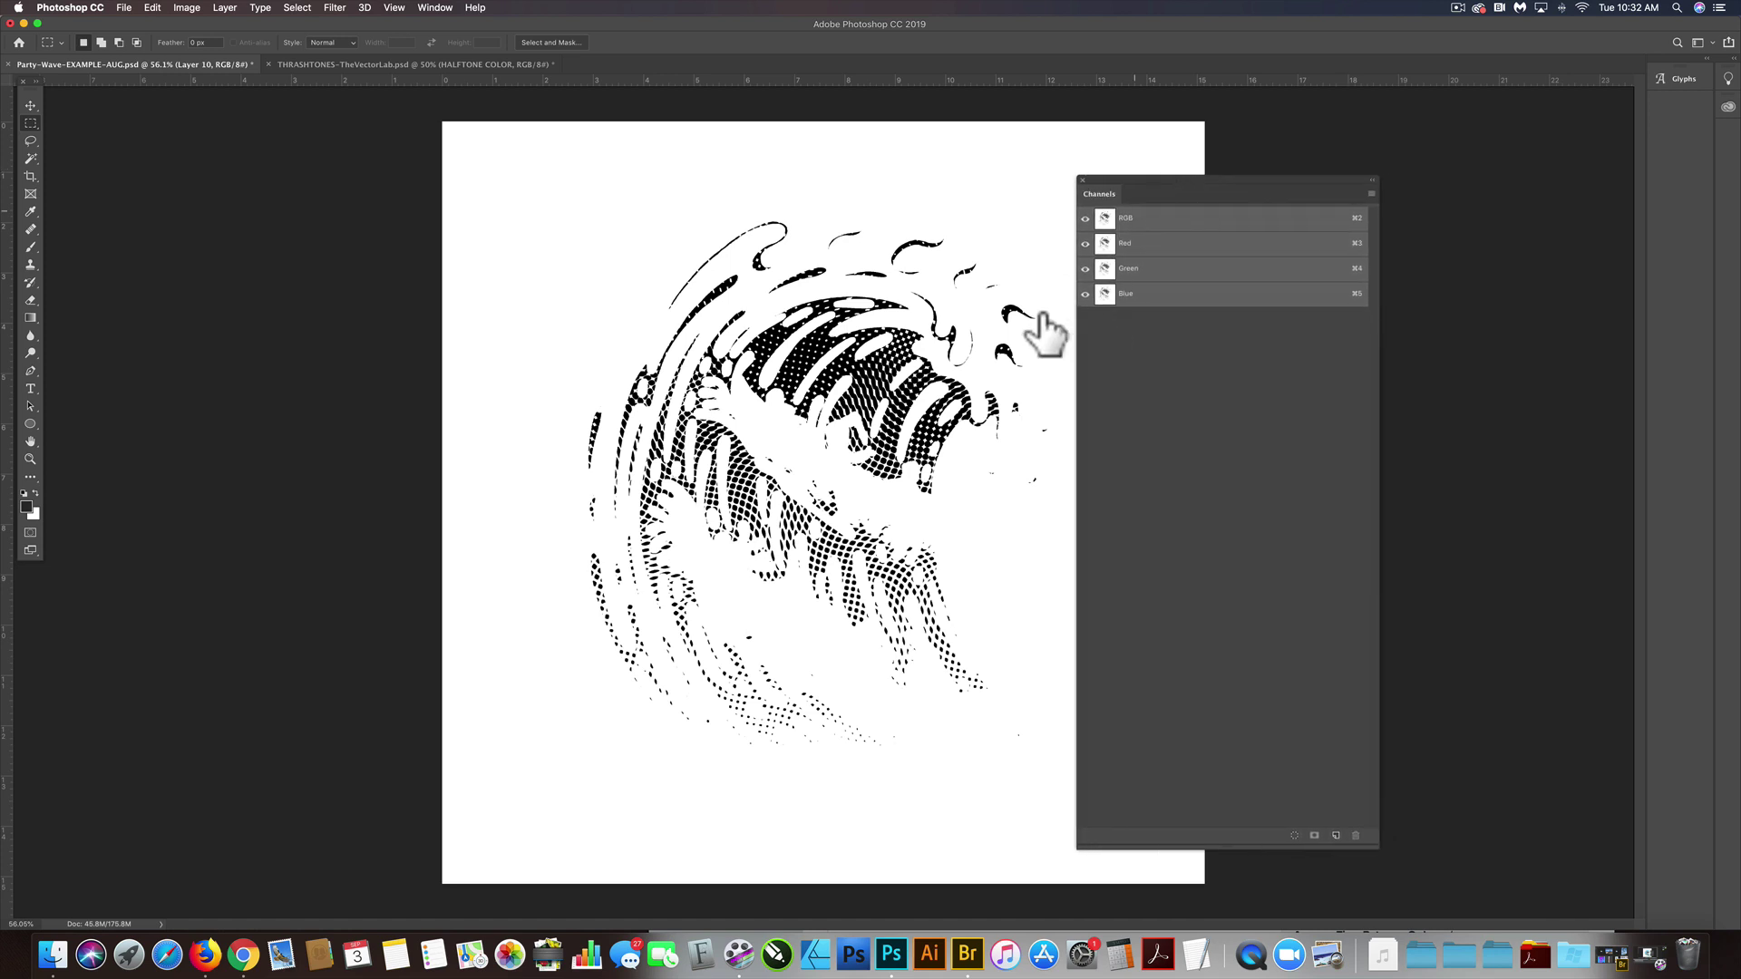
pyautogui.keyDown('super'); pyautogui.click(1106, 220); pyautogui.keyUp('super')
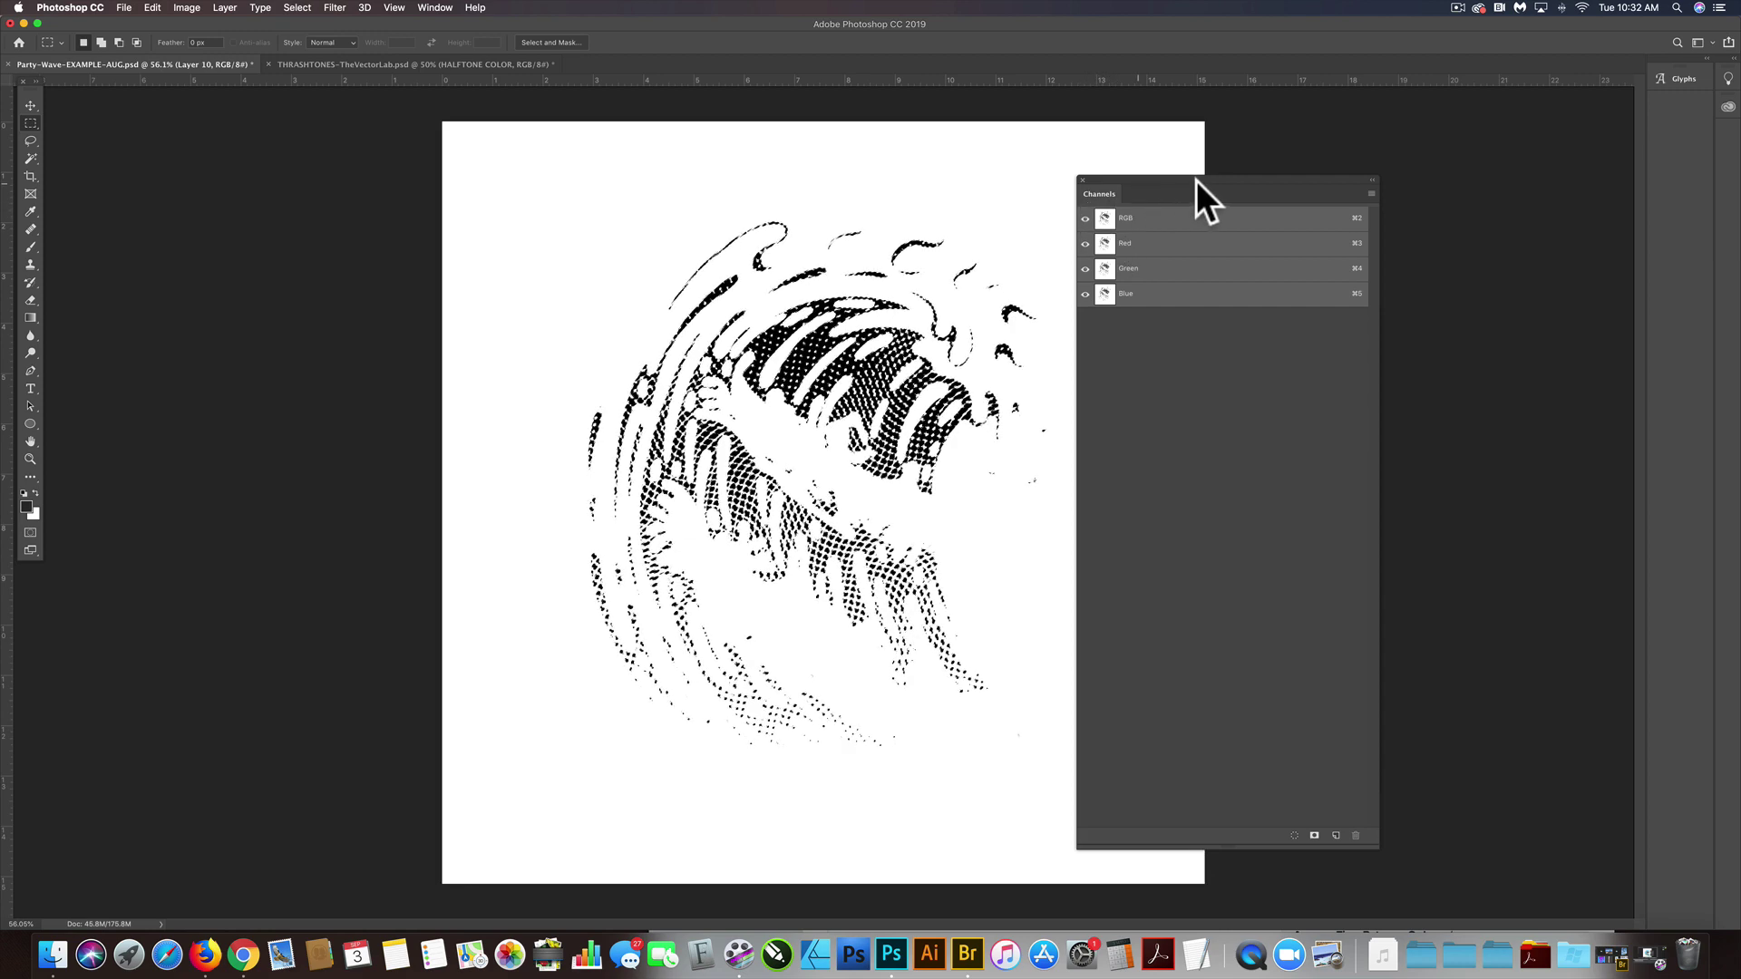
pyautogui.click(1082, 180)
pyautogui.click(1093, 550)
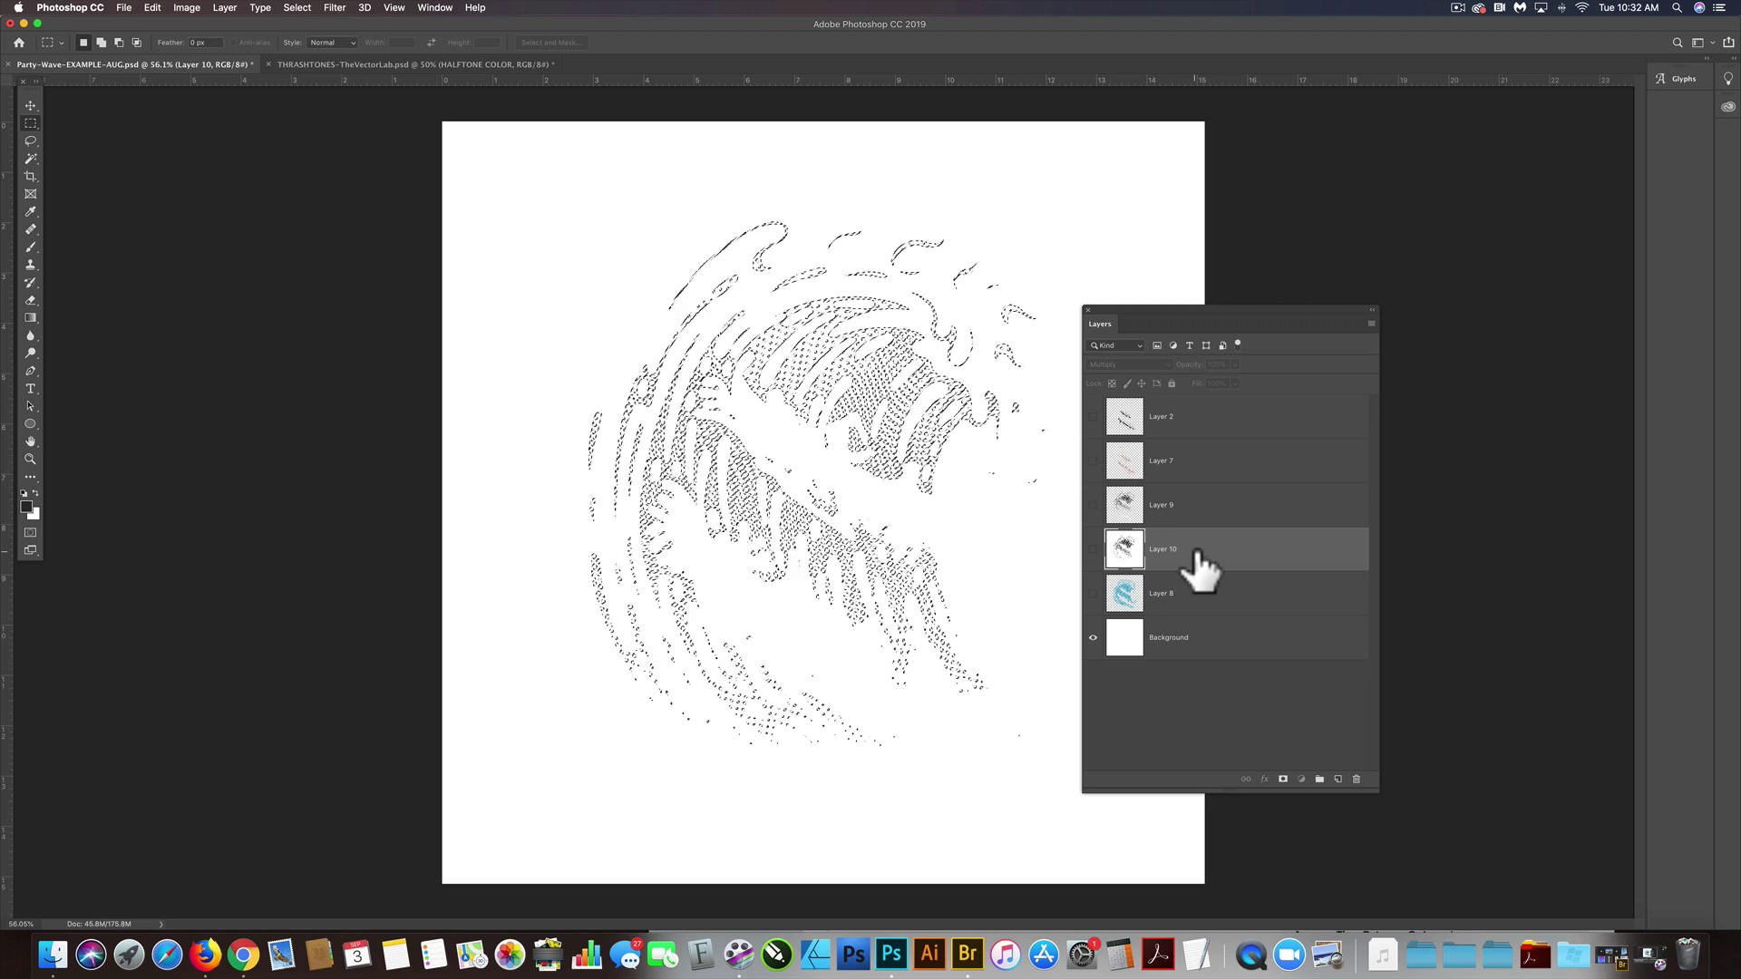
# - Add a new layer and set the foreground to a darker shade of the wave's sampled blue
pyautogui.click(1339, 779)
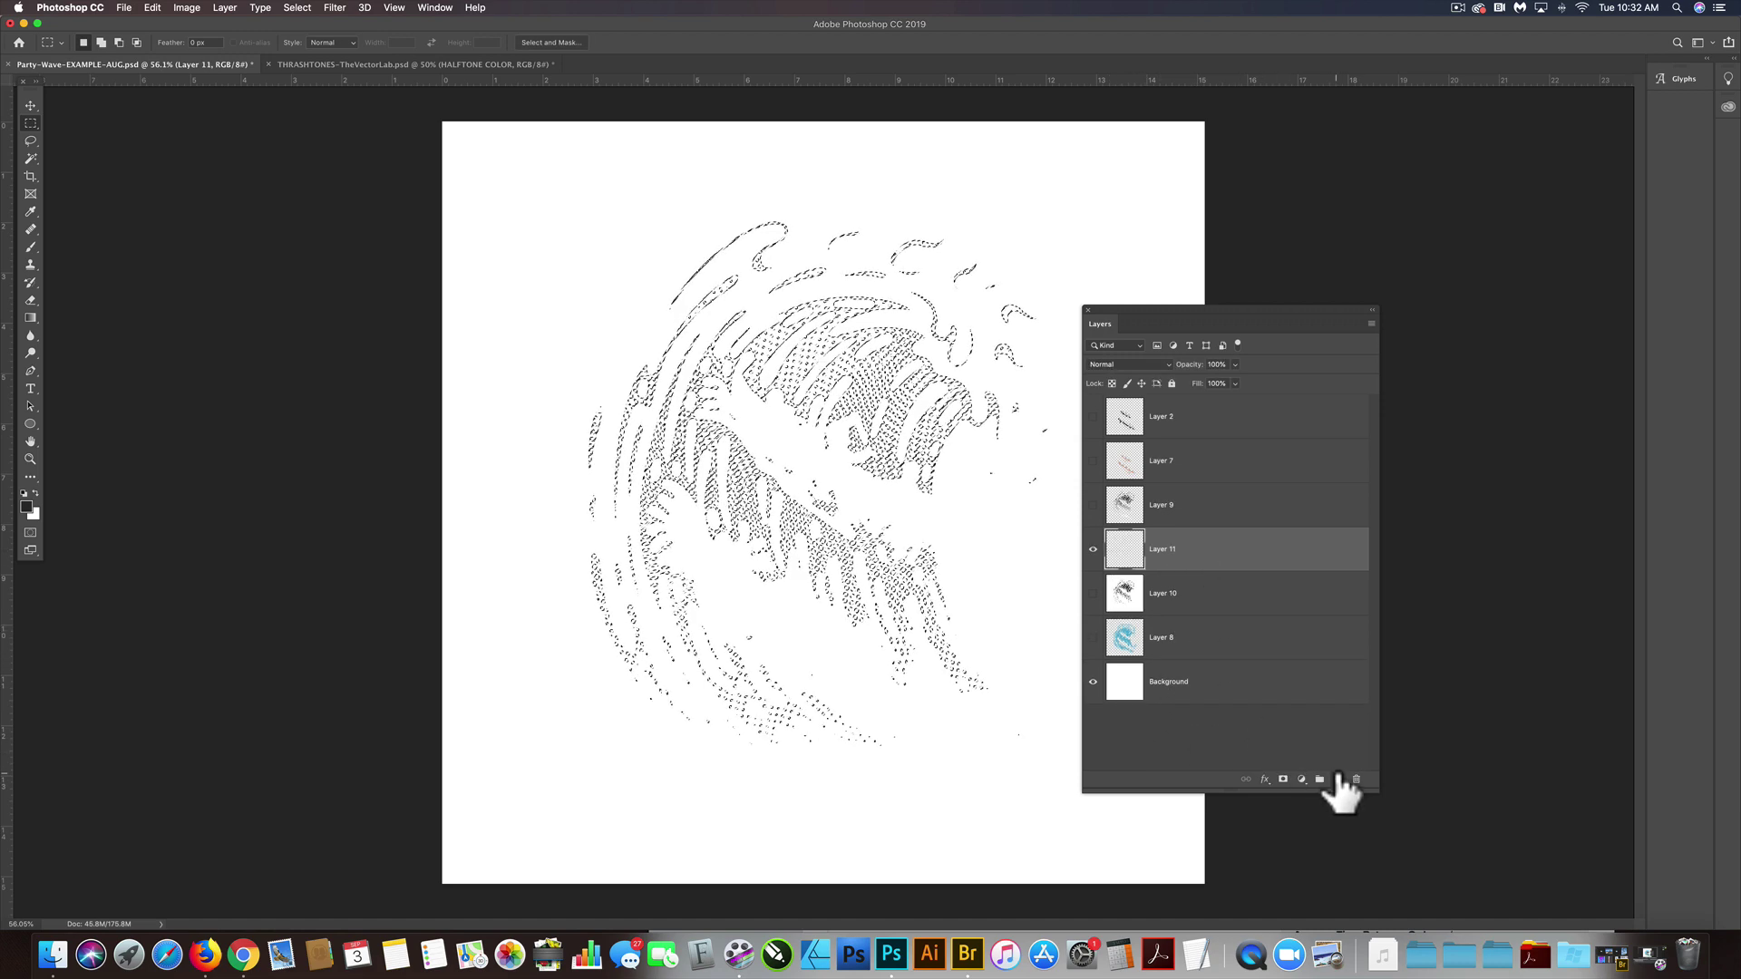
pyautogui.click(1093, 637)
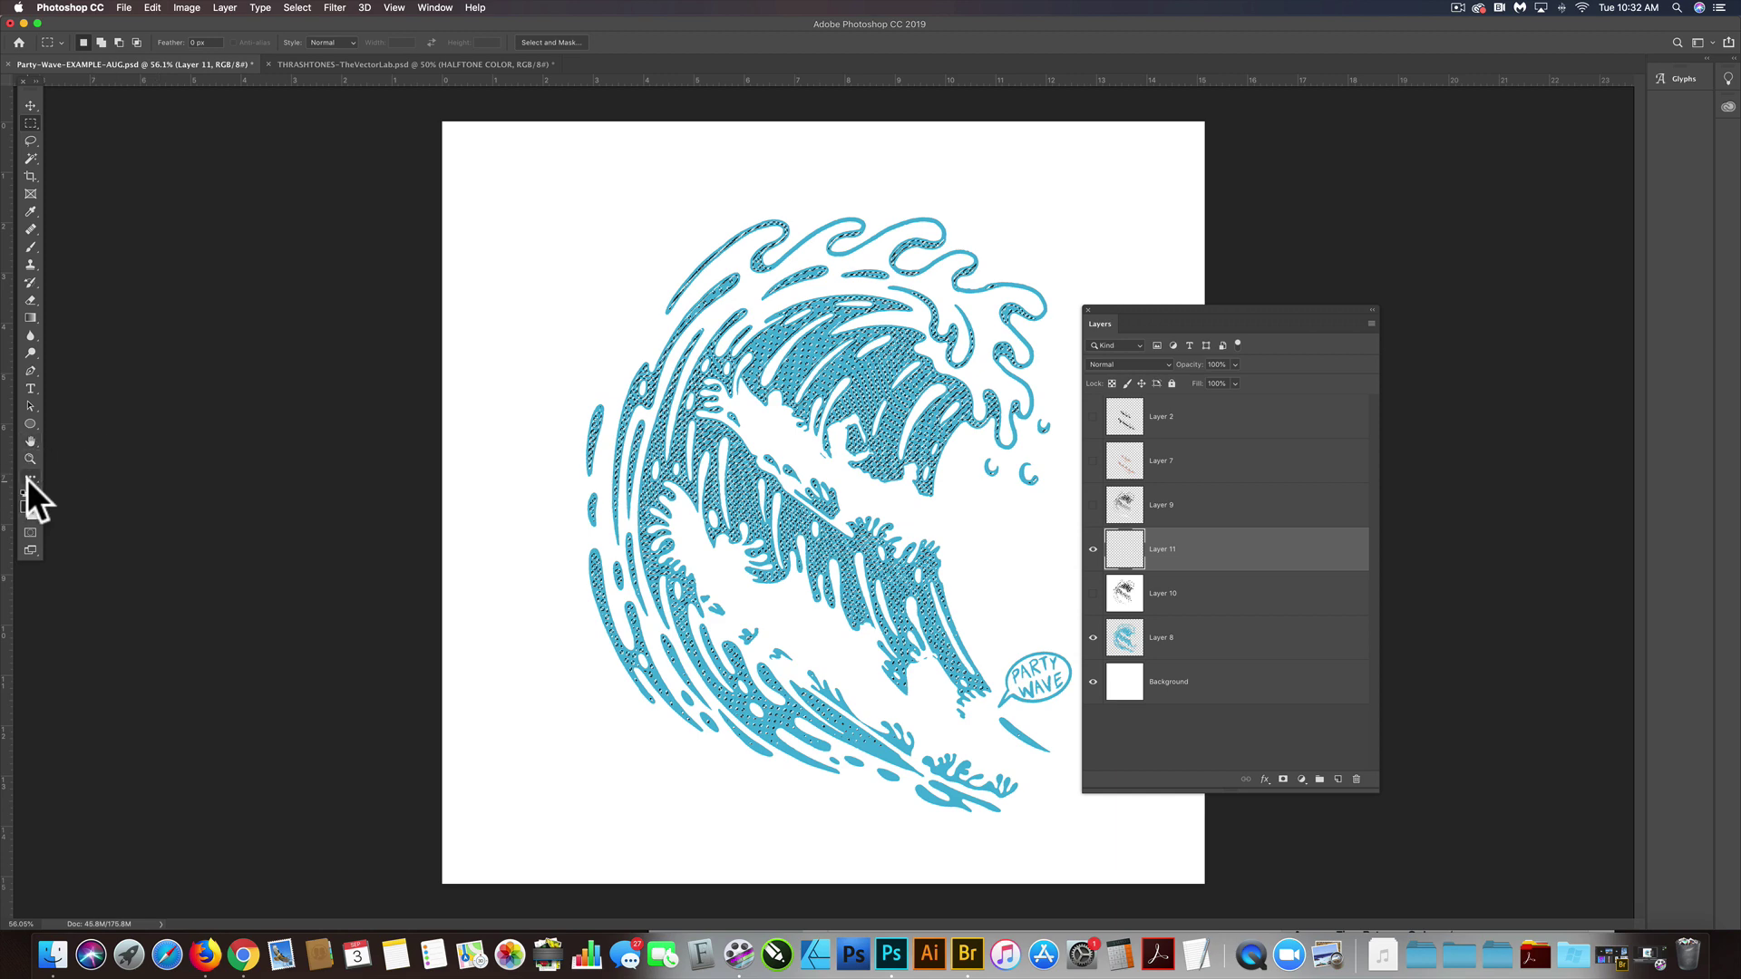
pyautogui.click(30, 247)
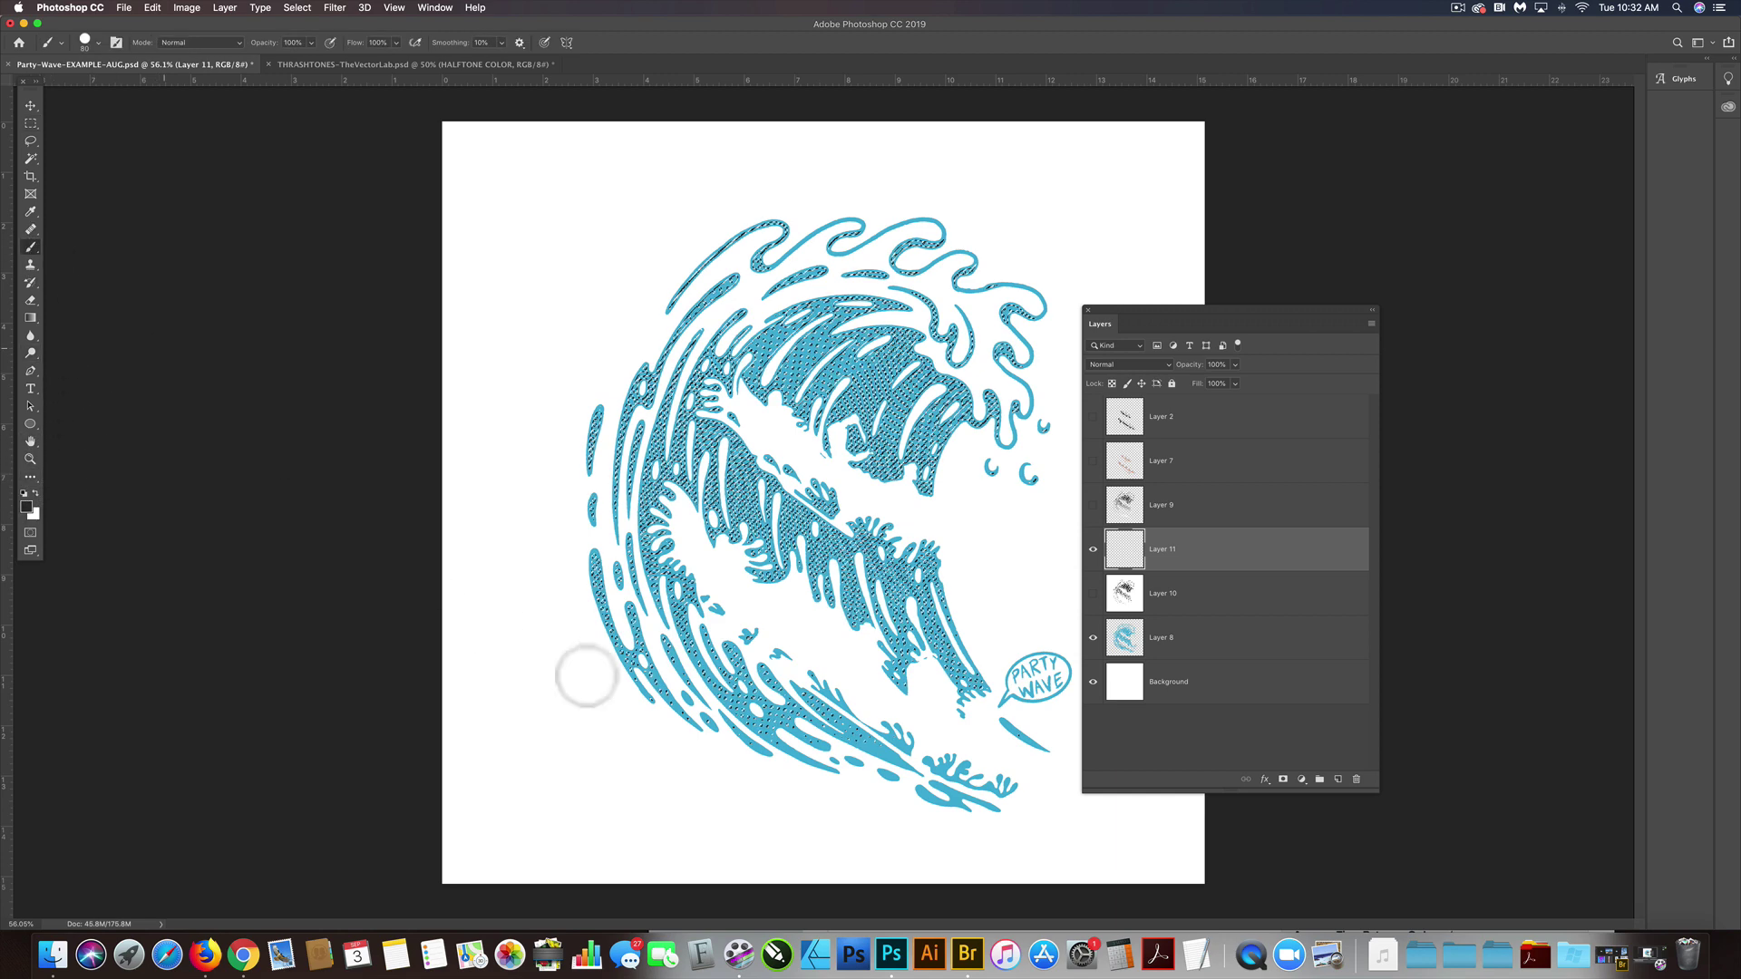
pyautogui.click(30, 211)
pyautogui.click(882, 754)
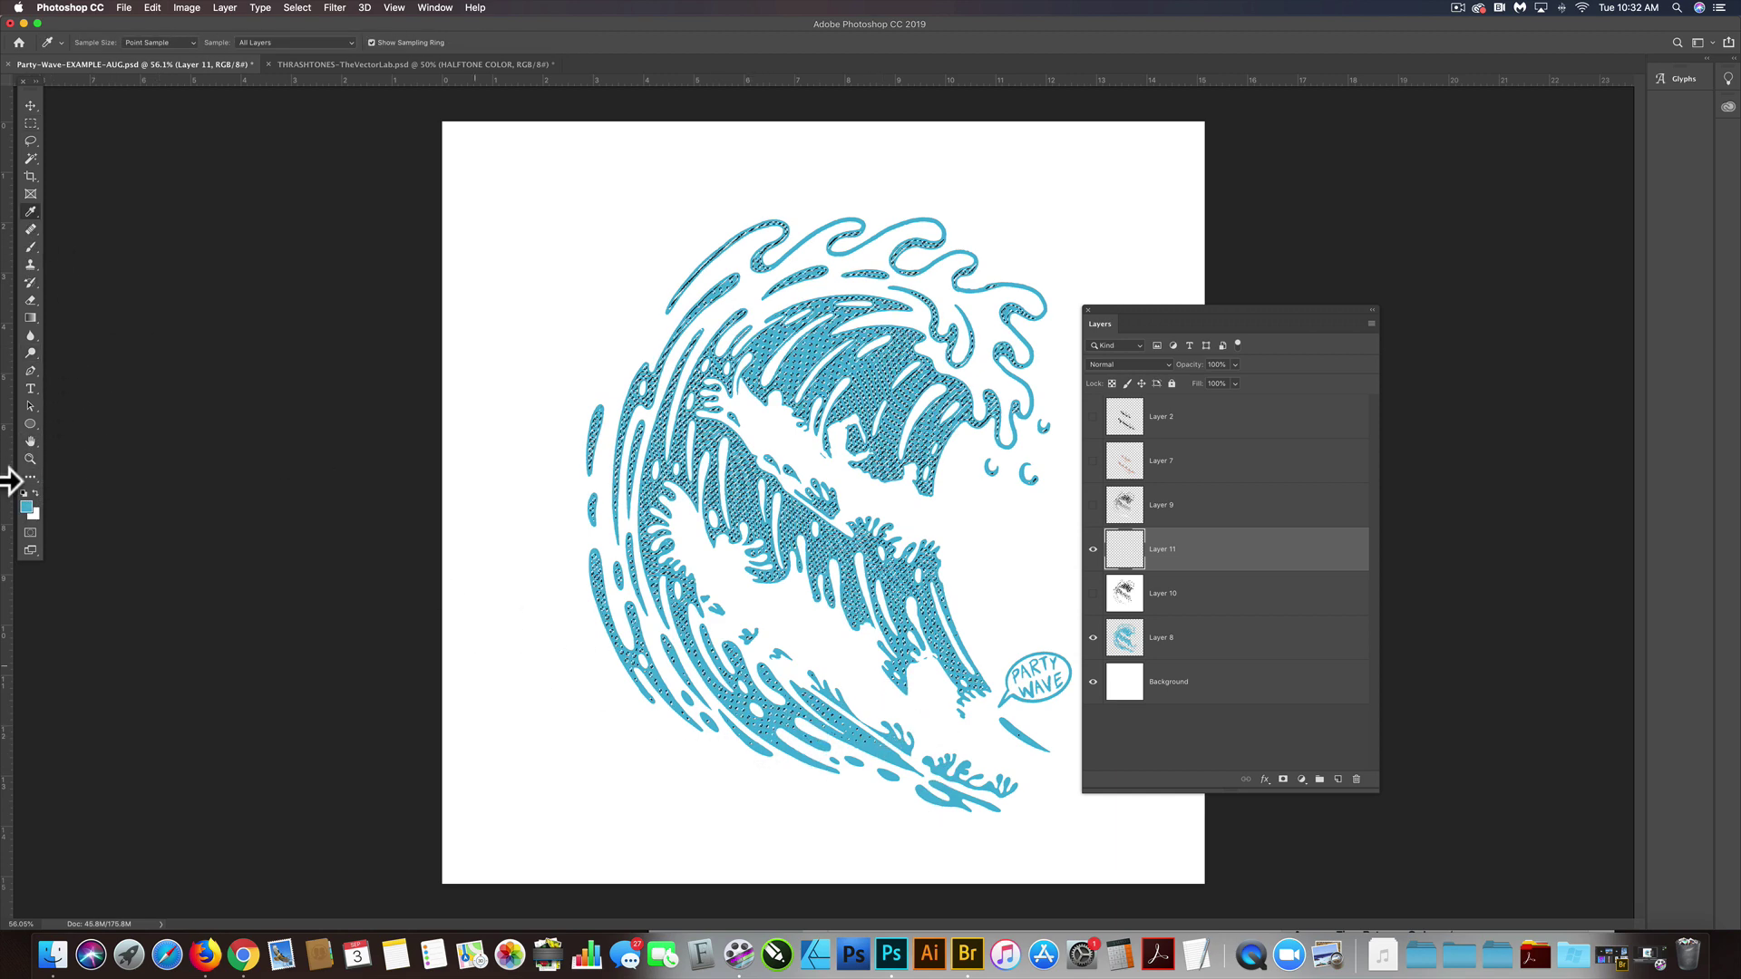
pyautogui.click(26, 506)
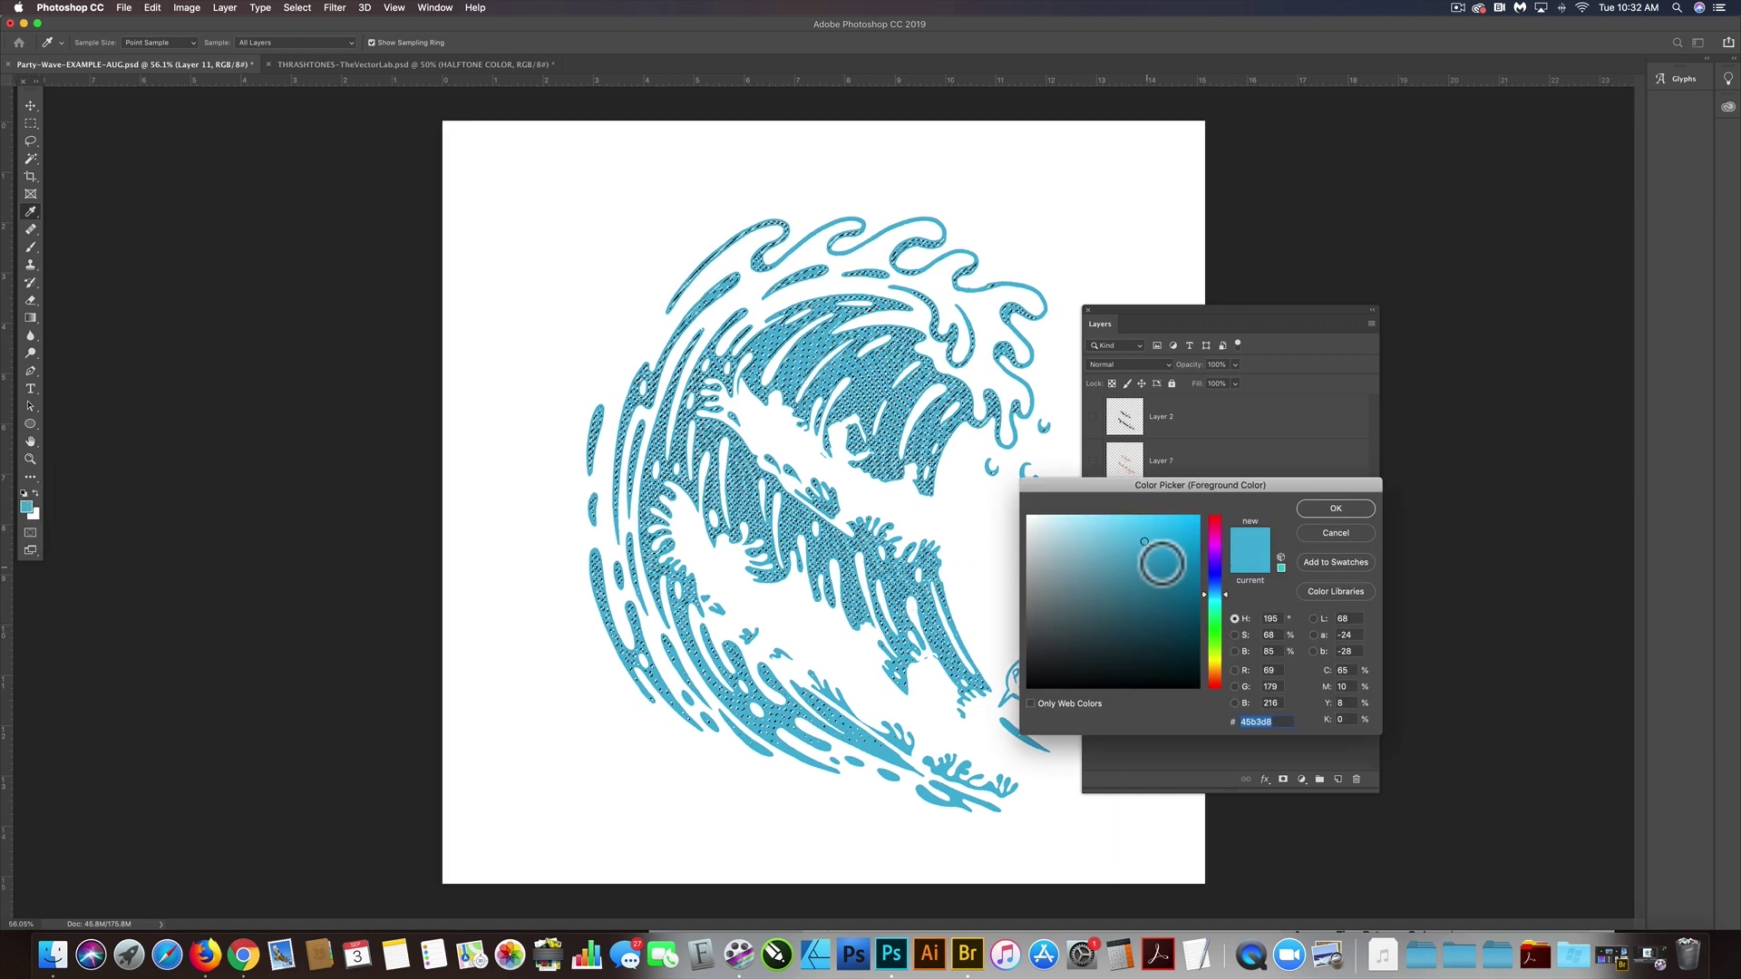
pyautogui.click(1148, 562)
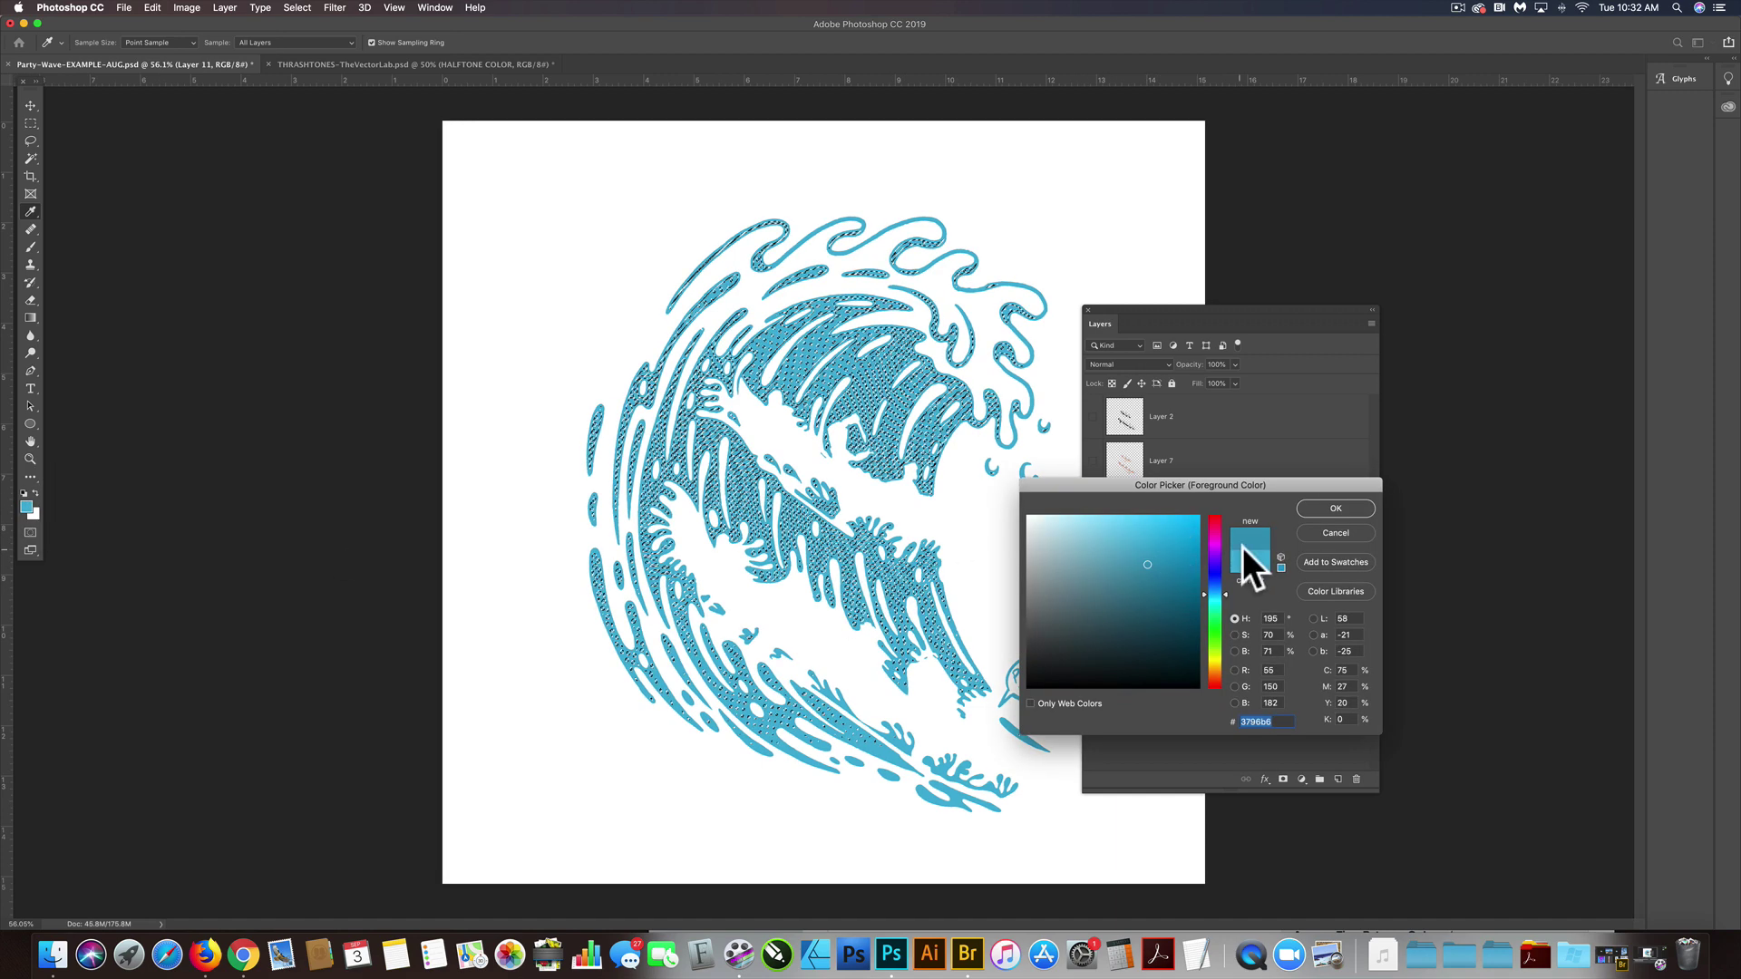
pyautogui.click(1317, 508)
pyautogui.click(1093, 637)
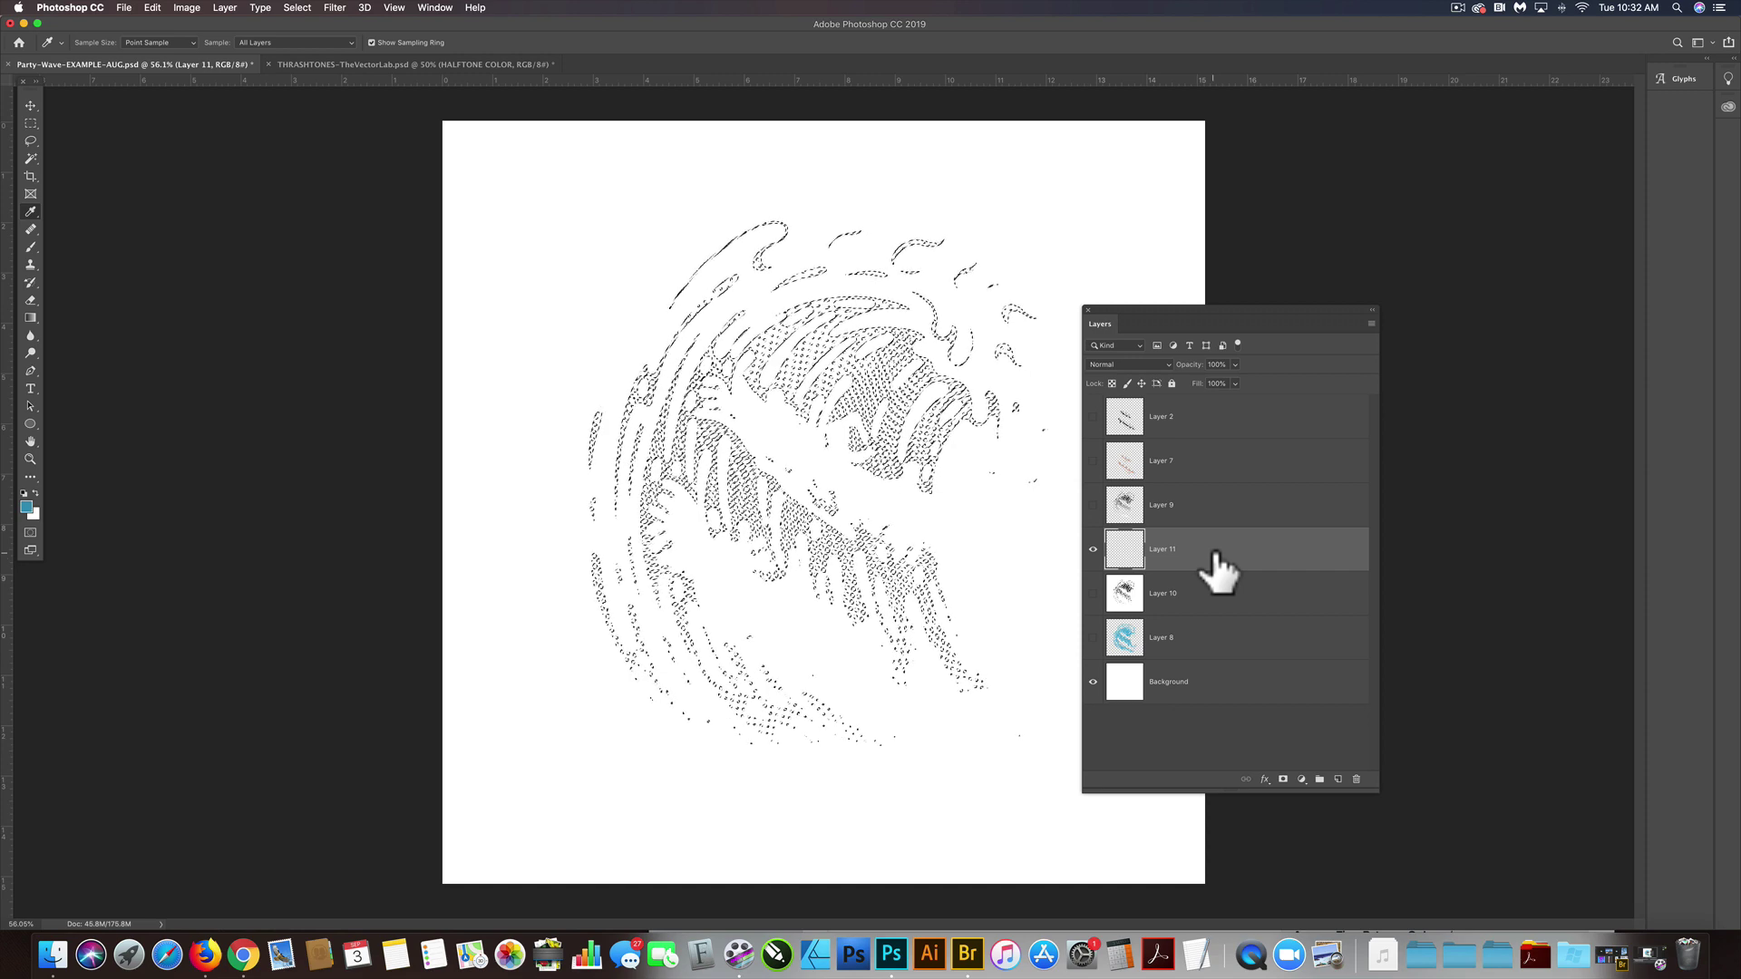
# - Fill the halftone selection on the new layer with the darker blue foreground colour
pyautogui.hotkey('shift', 'BackSpace')
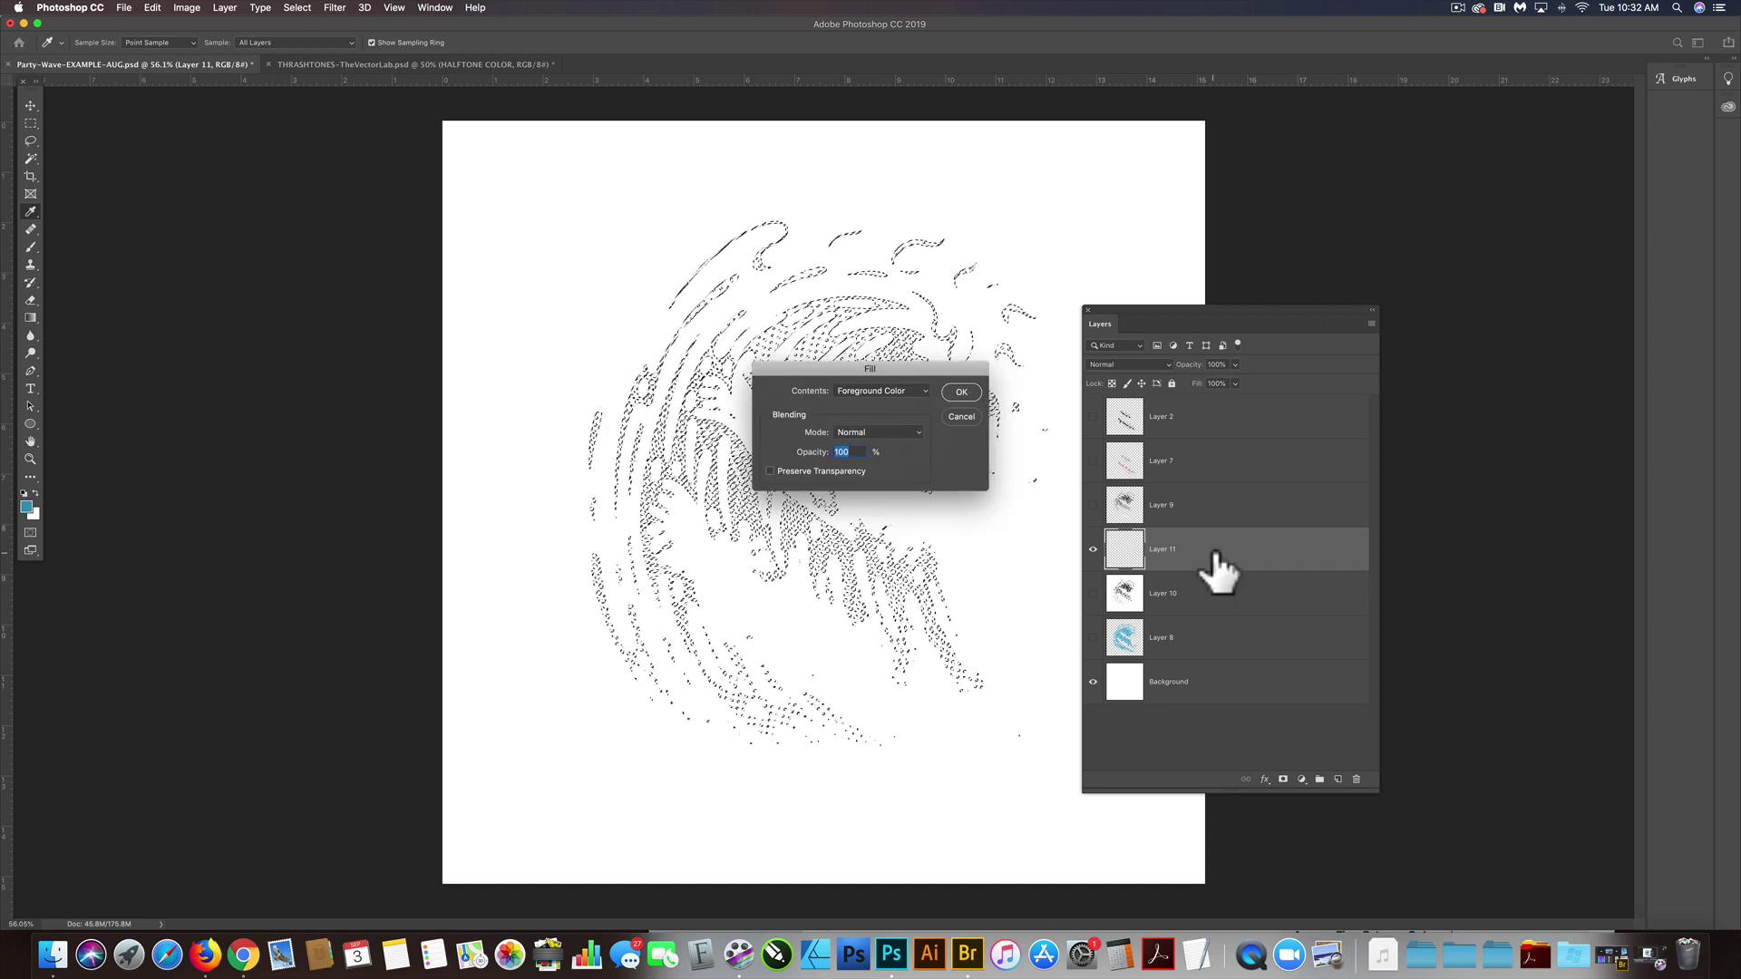
pyautogui.click(916, 388)
pyautogui.click(916, 388)
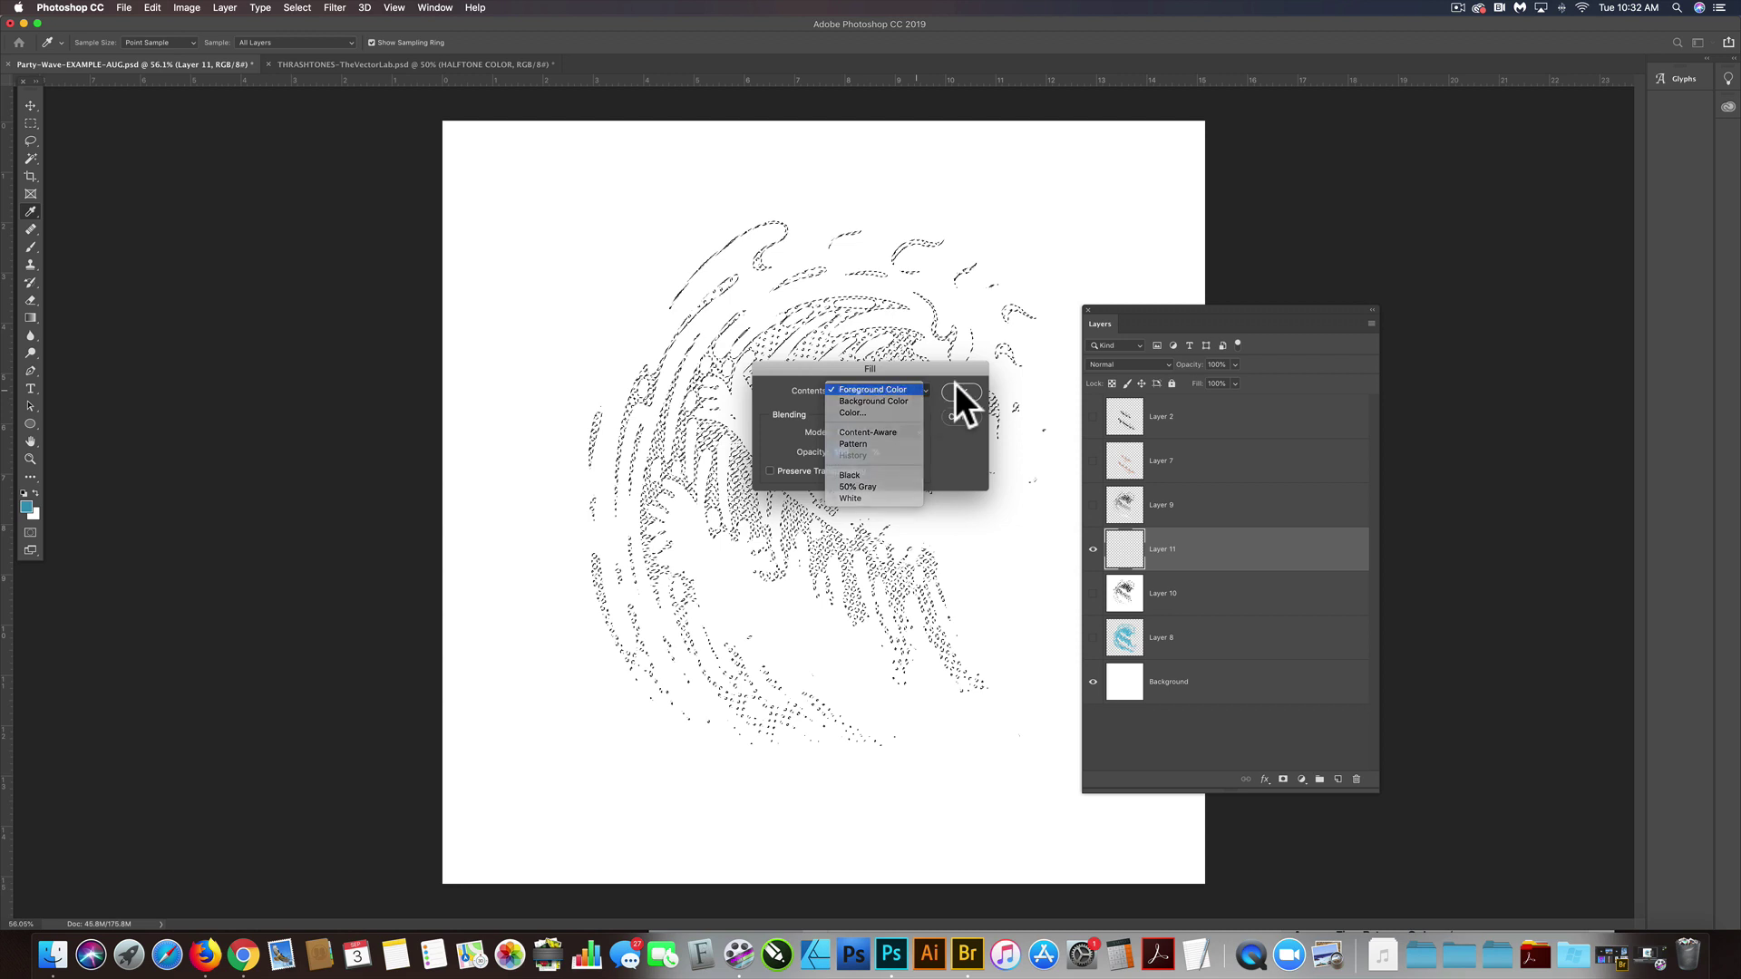
pyautogui.click(961, 392)
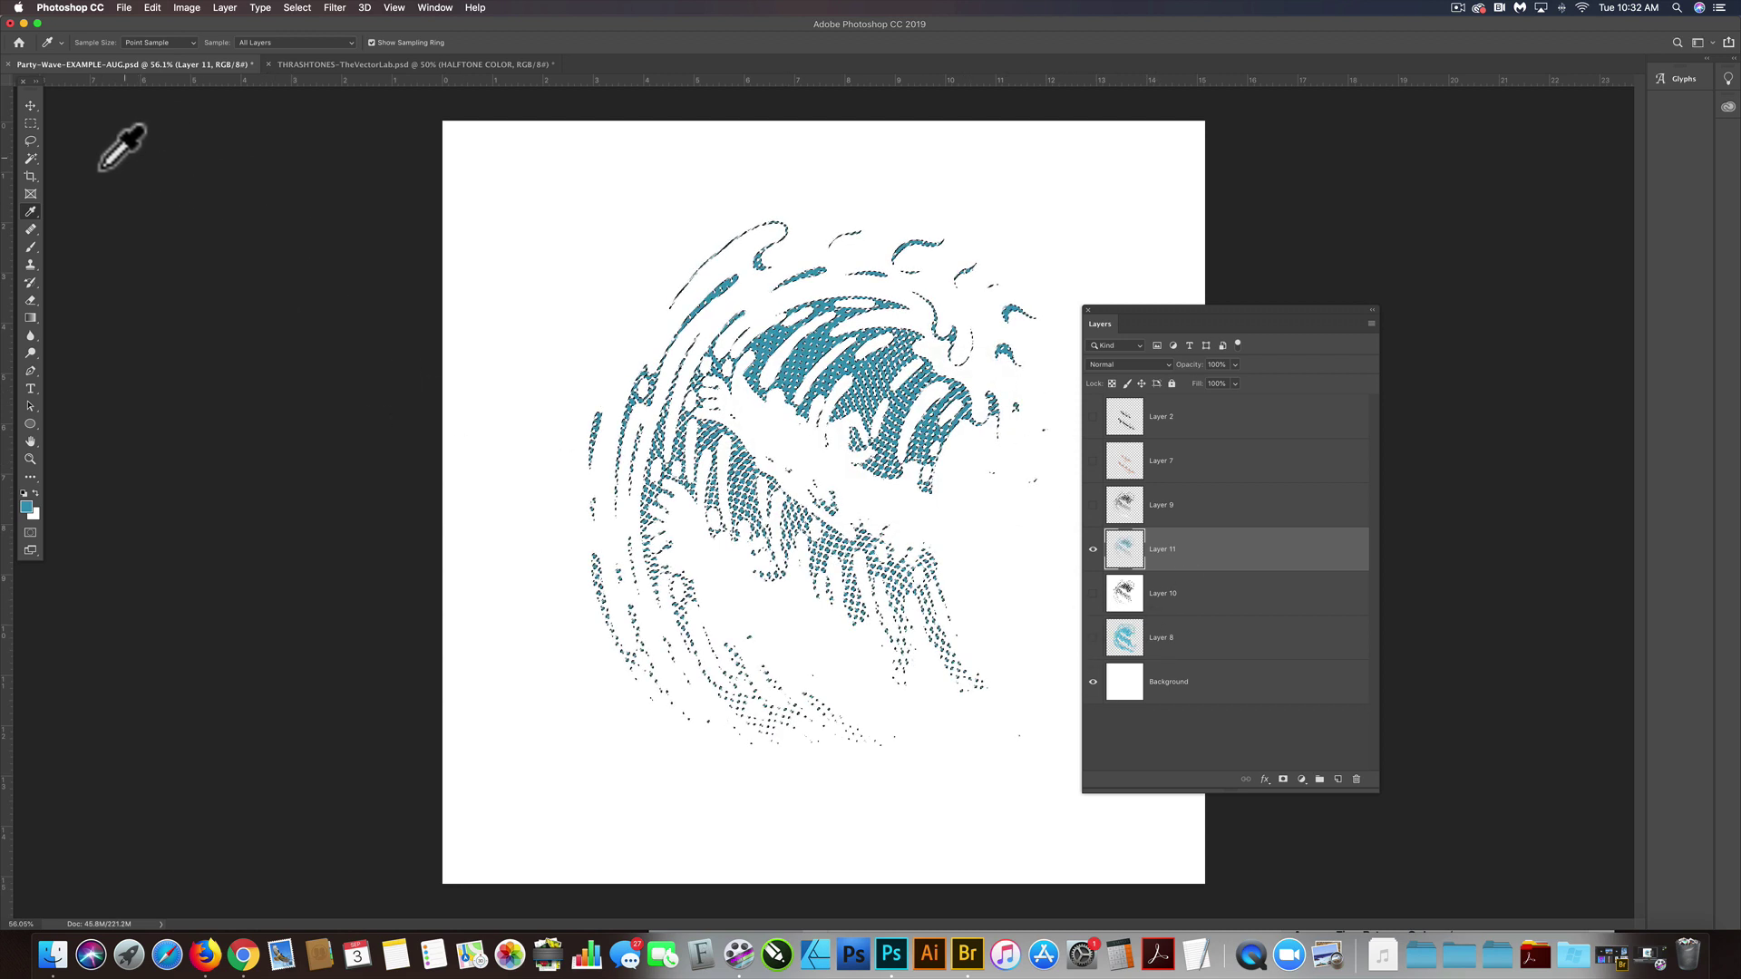
pyautogui.click(31, 124)
# - Deselect and show the blue wave, boats and paddlers (Layers 8, 7, 2), leaving Layer 9's gradient hidden
pyautogui.press('super+d')
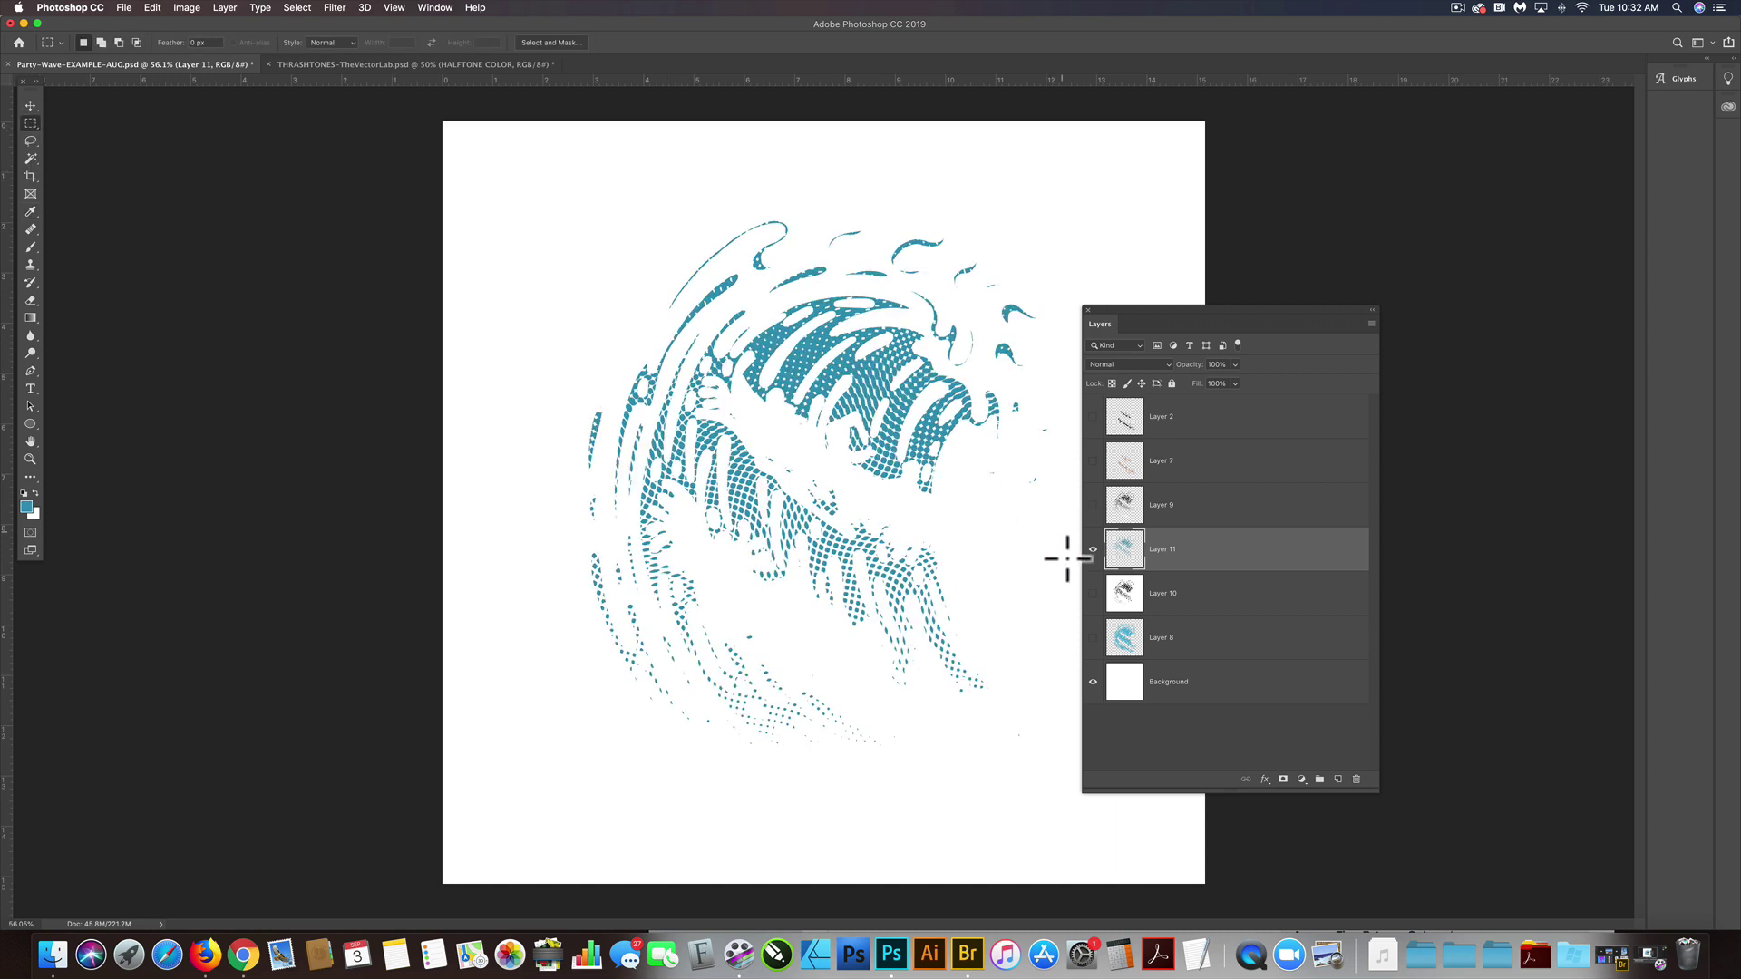
pyautogui.click(1093, 638)
pyautogui.click(1093, 505)
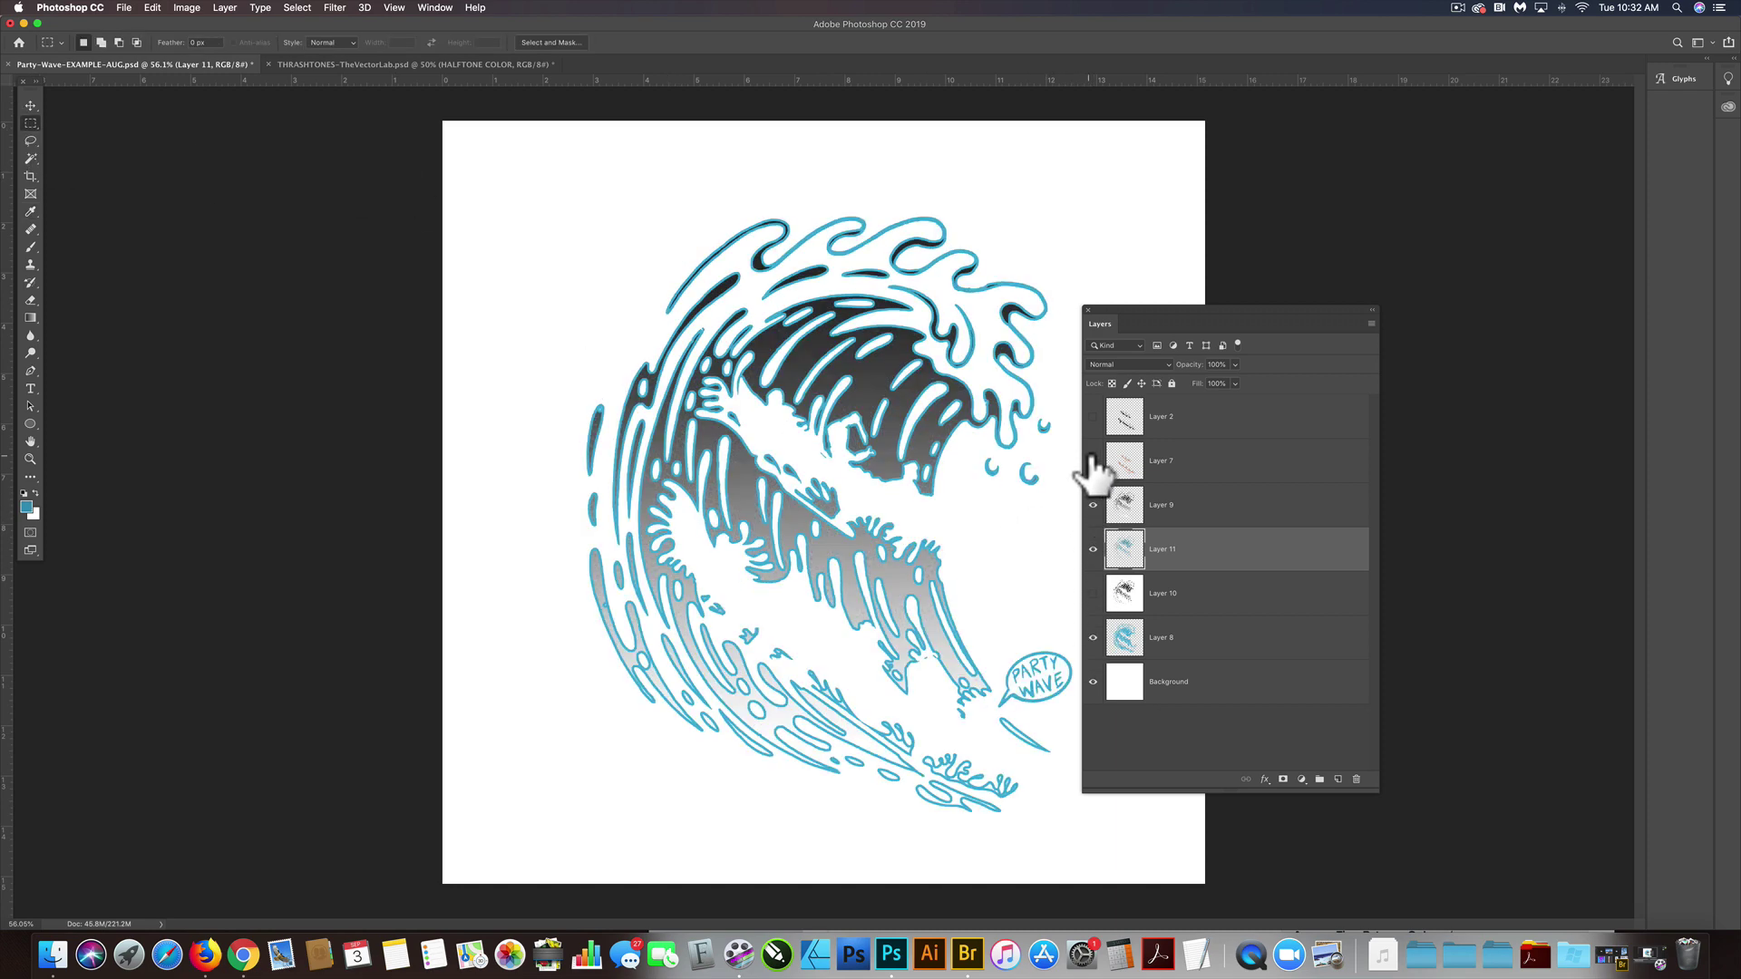
pyautogui.click(1093, 461)
pyautogui.click(1093, 417)
pyautogui.click(1093, 505)
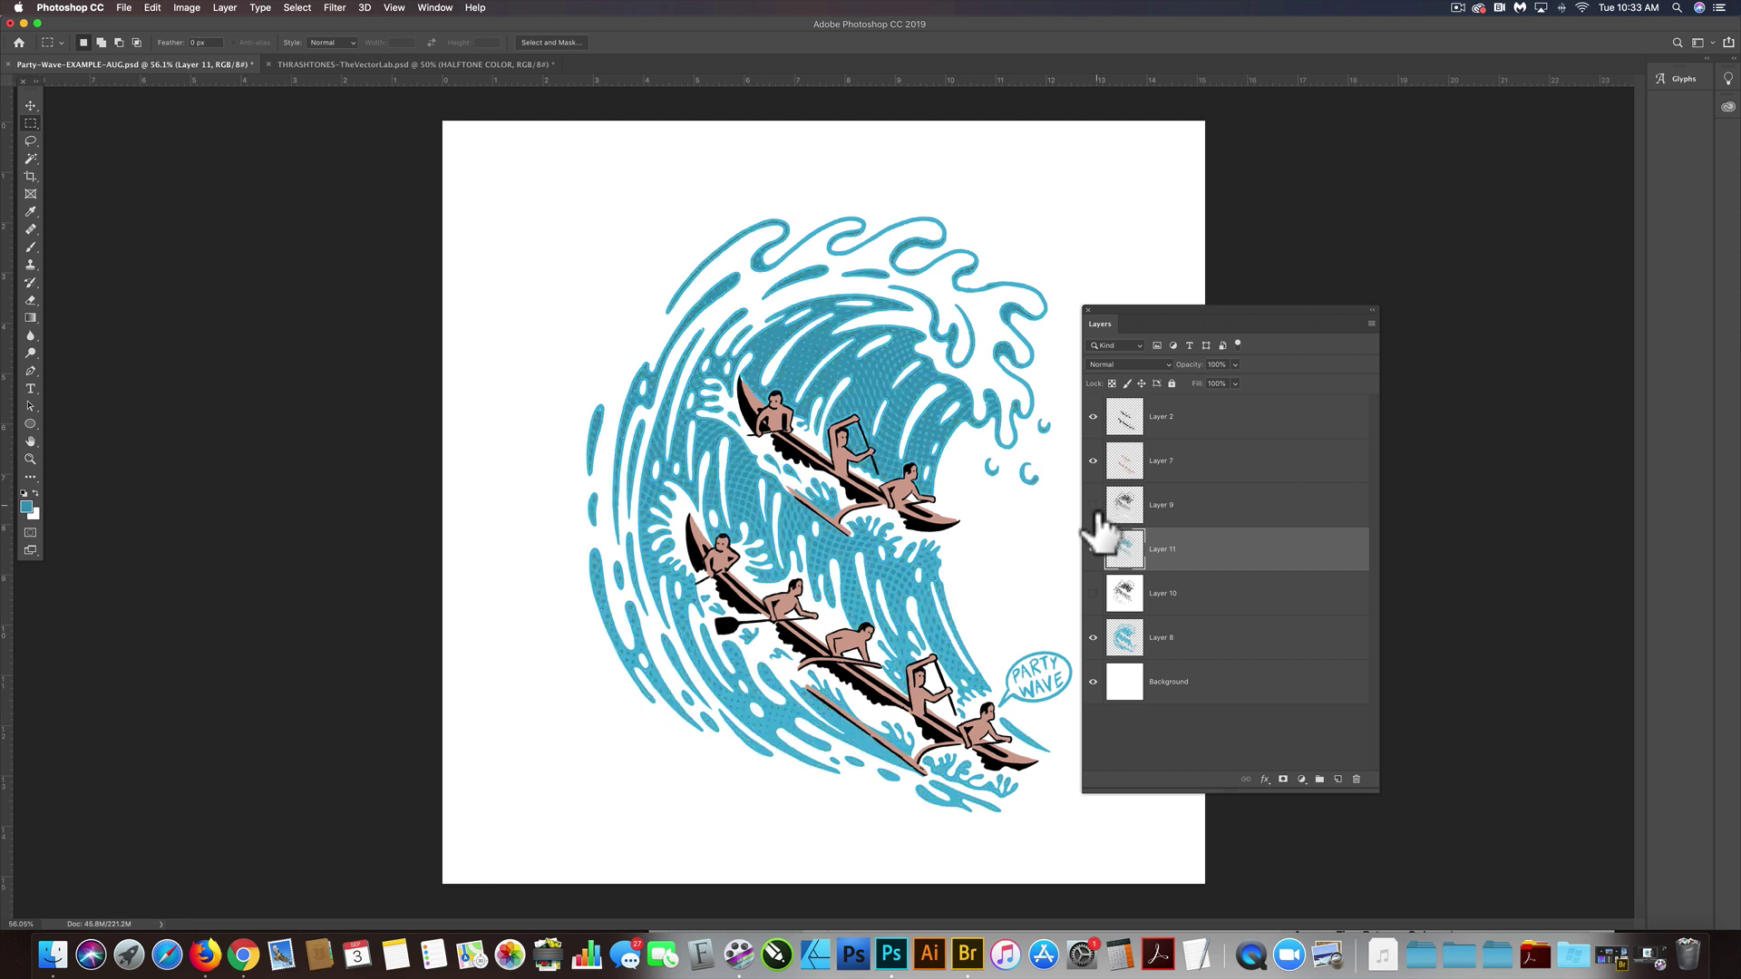